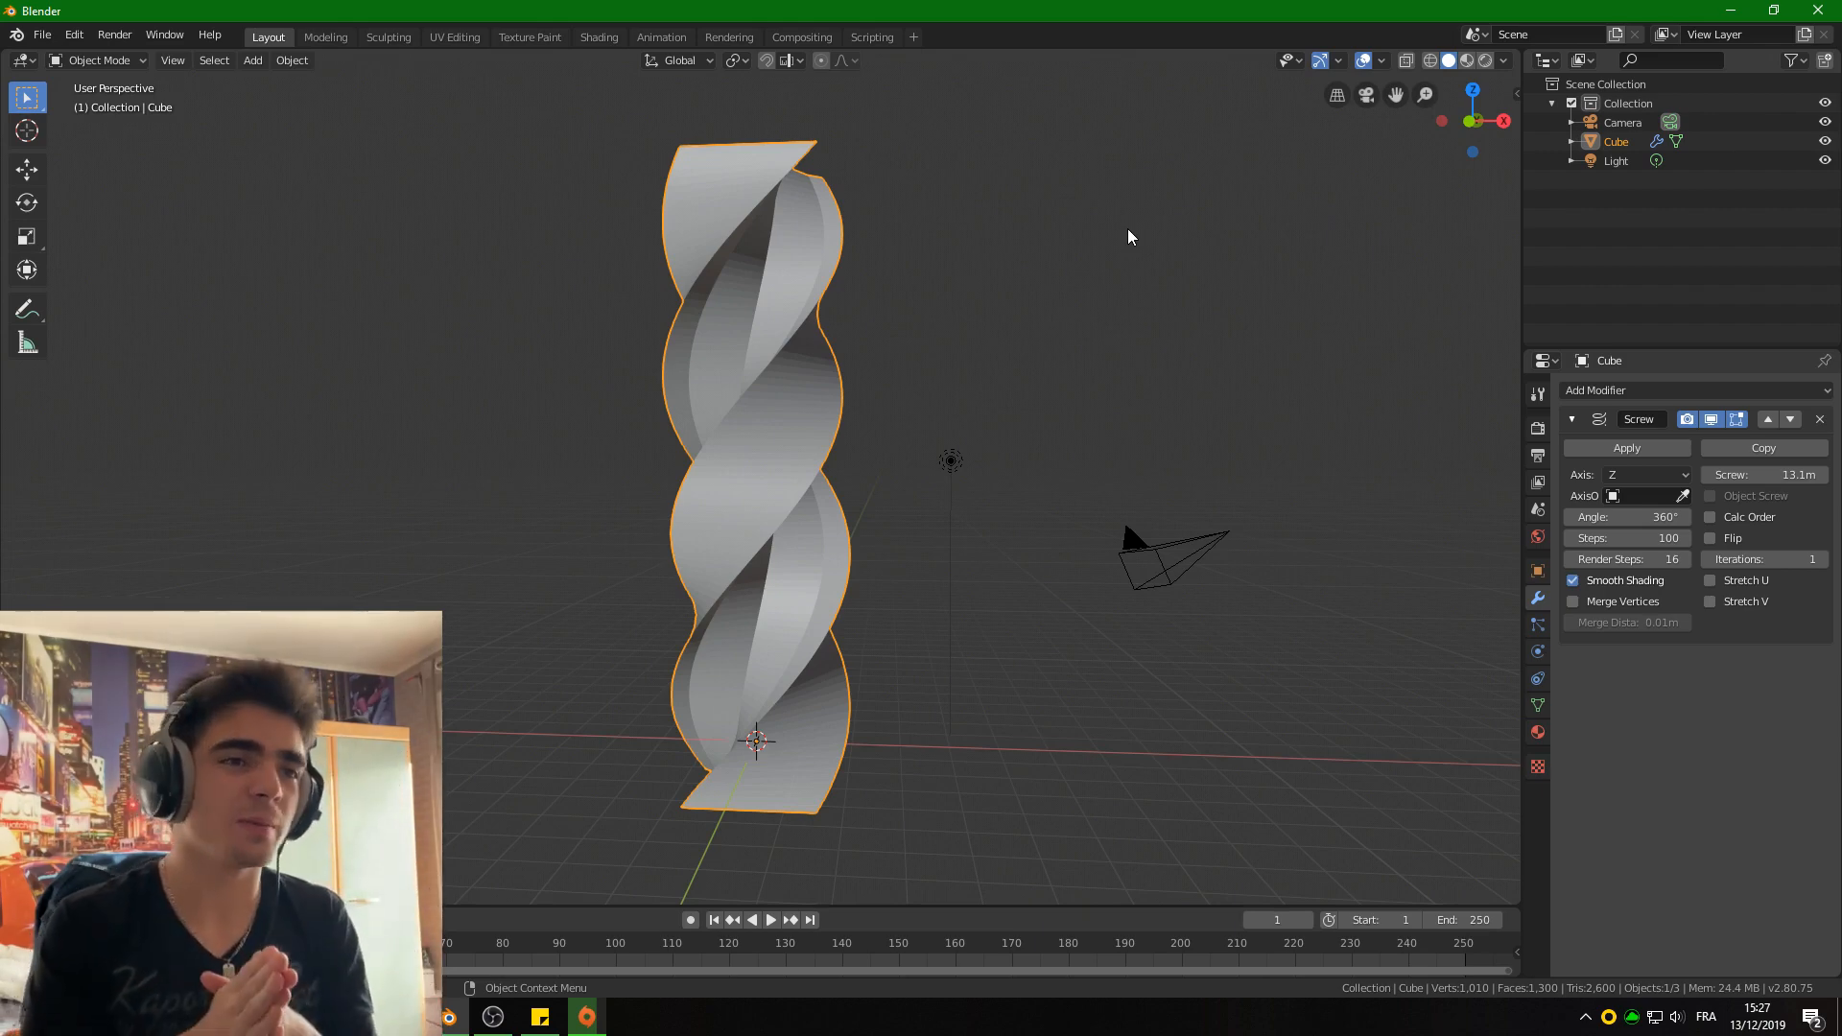
Start a new General file and discard the unsaved changes to the twisted column scene.
scroll(876, 555, up, 2)
scroll(872, 576, down, 2)
middle_drag(872, 576, 777, 583)
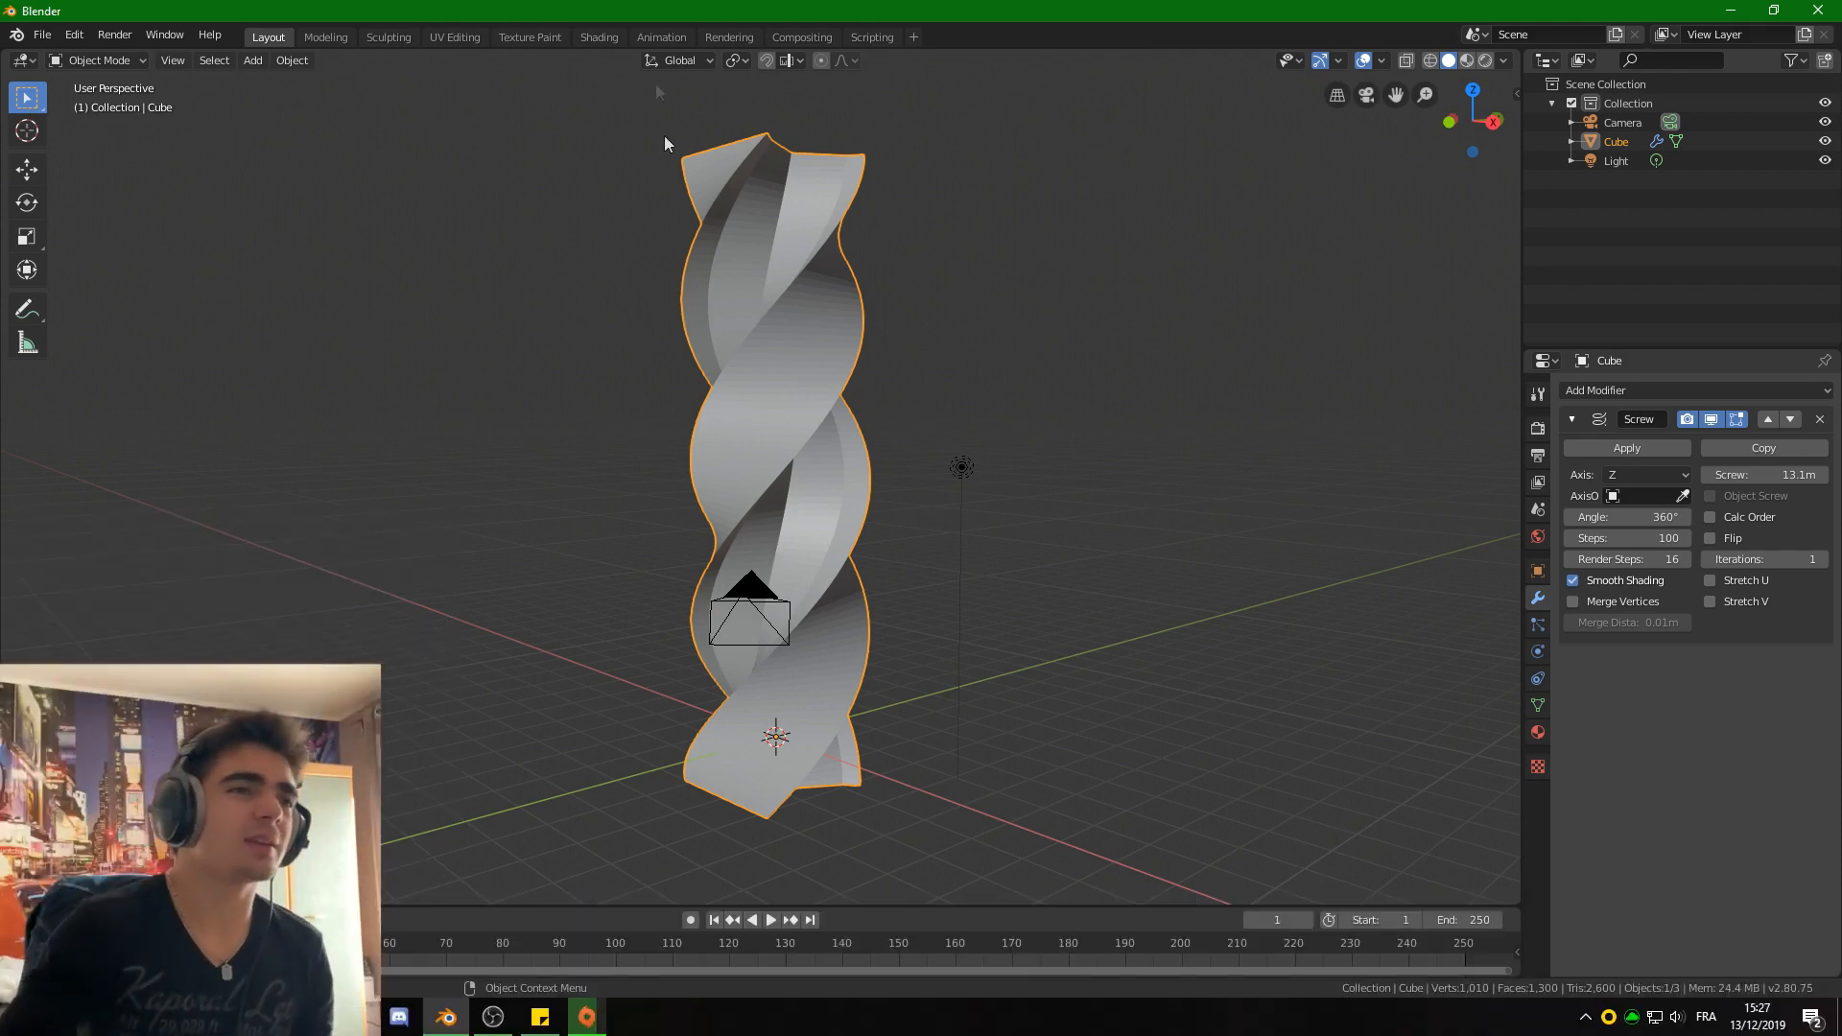
click(42, 36)
mouse_move(58, 58)
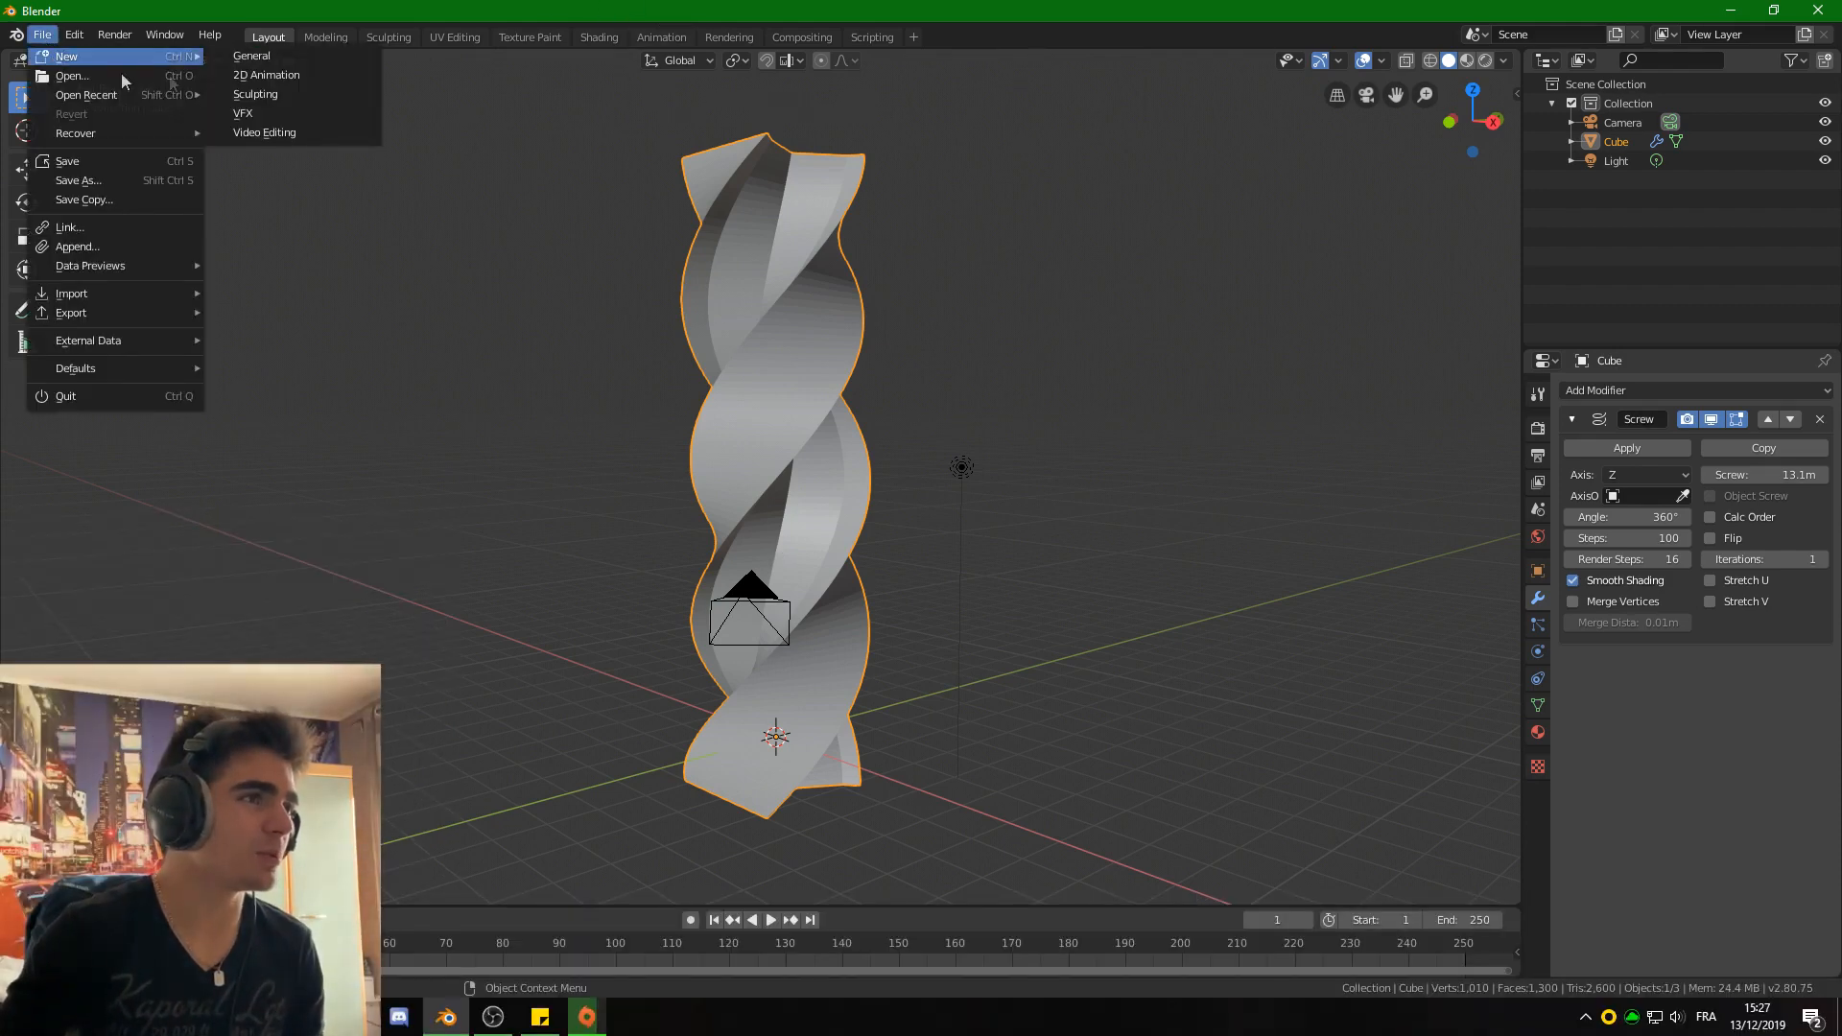
click(254, 58)
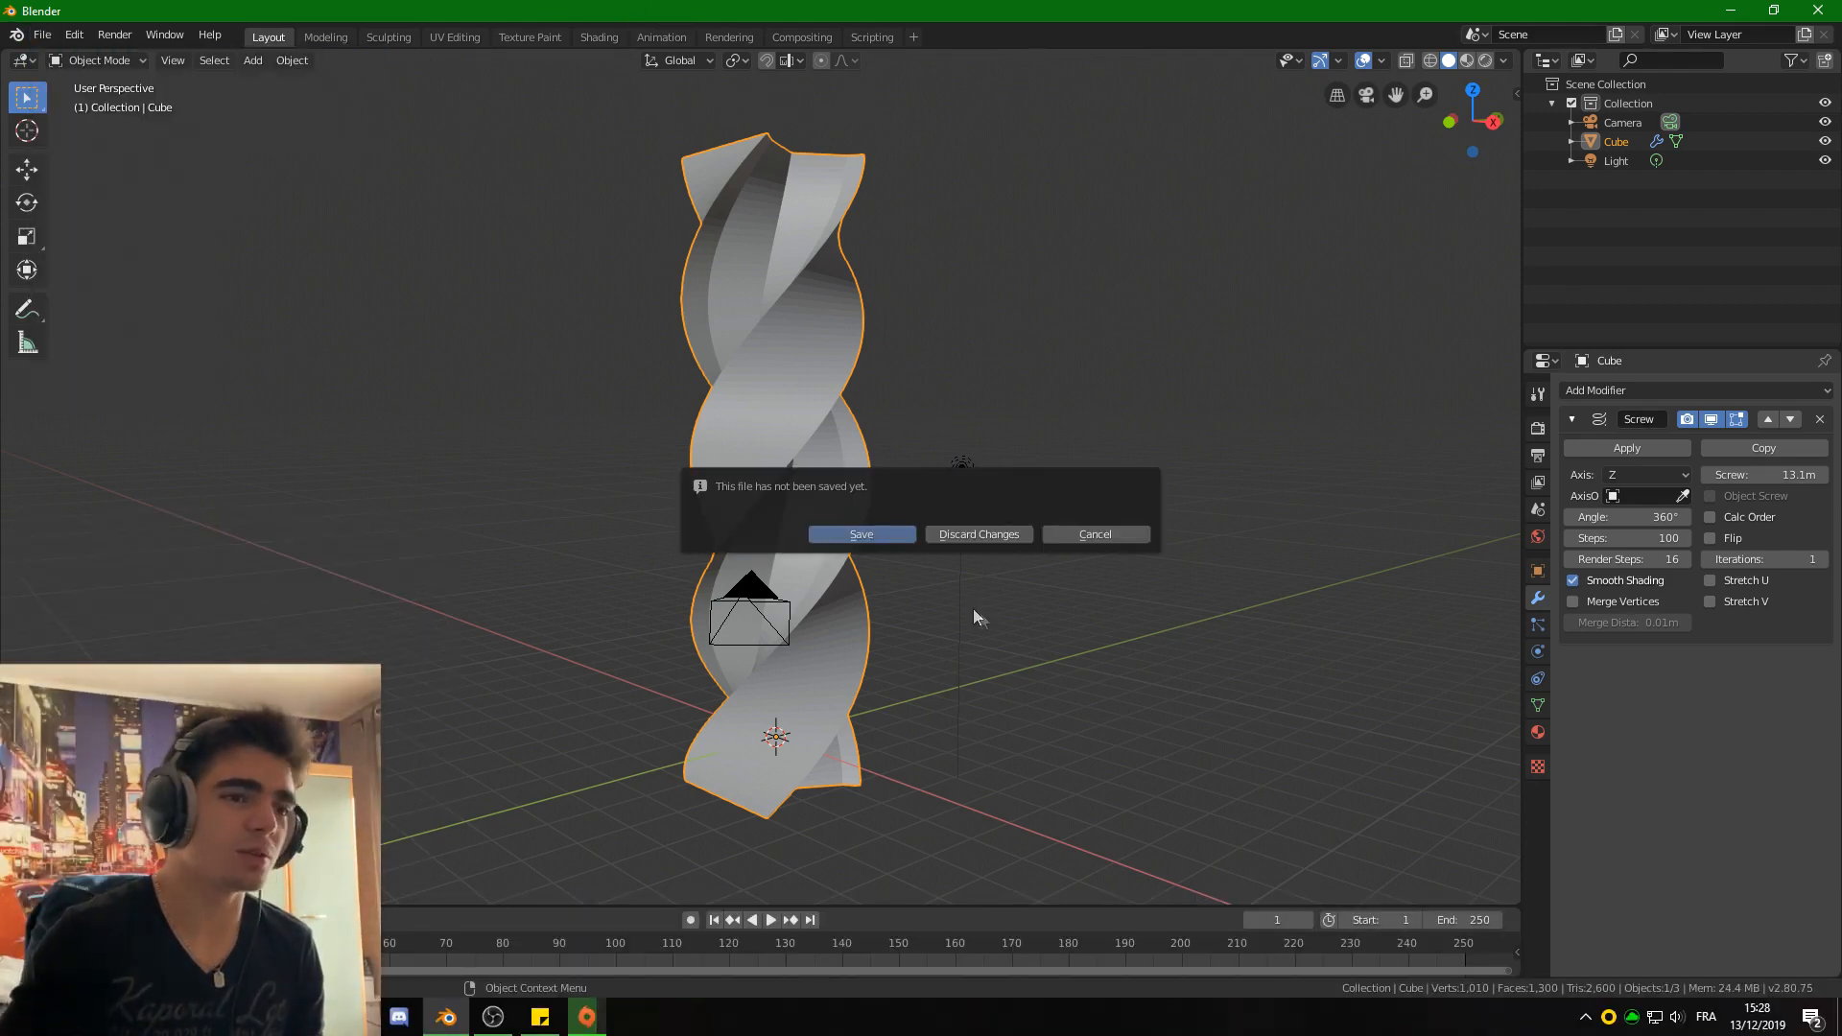
click(976, 536)
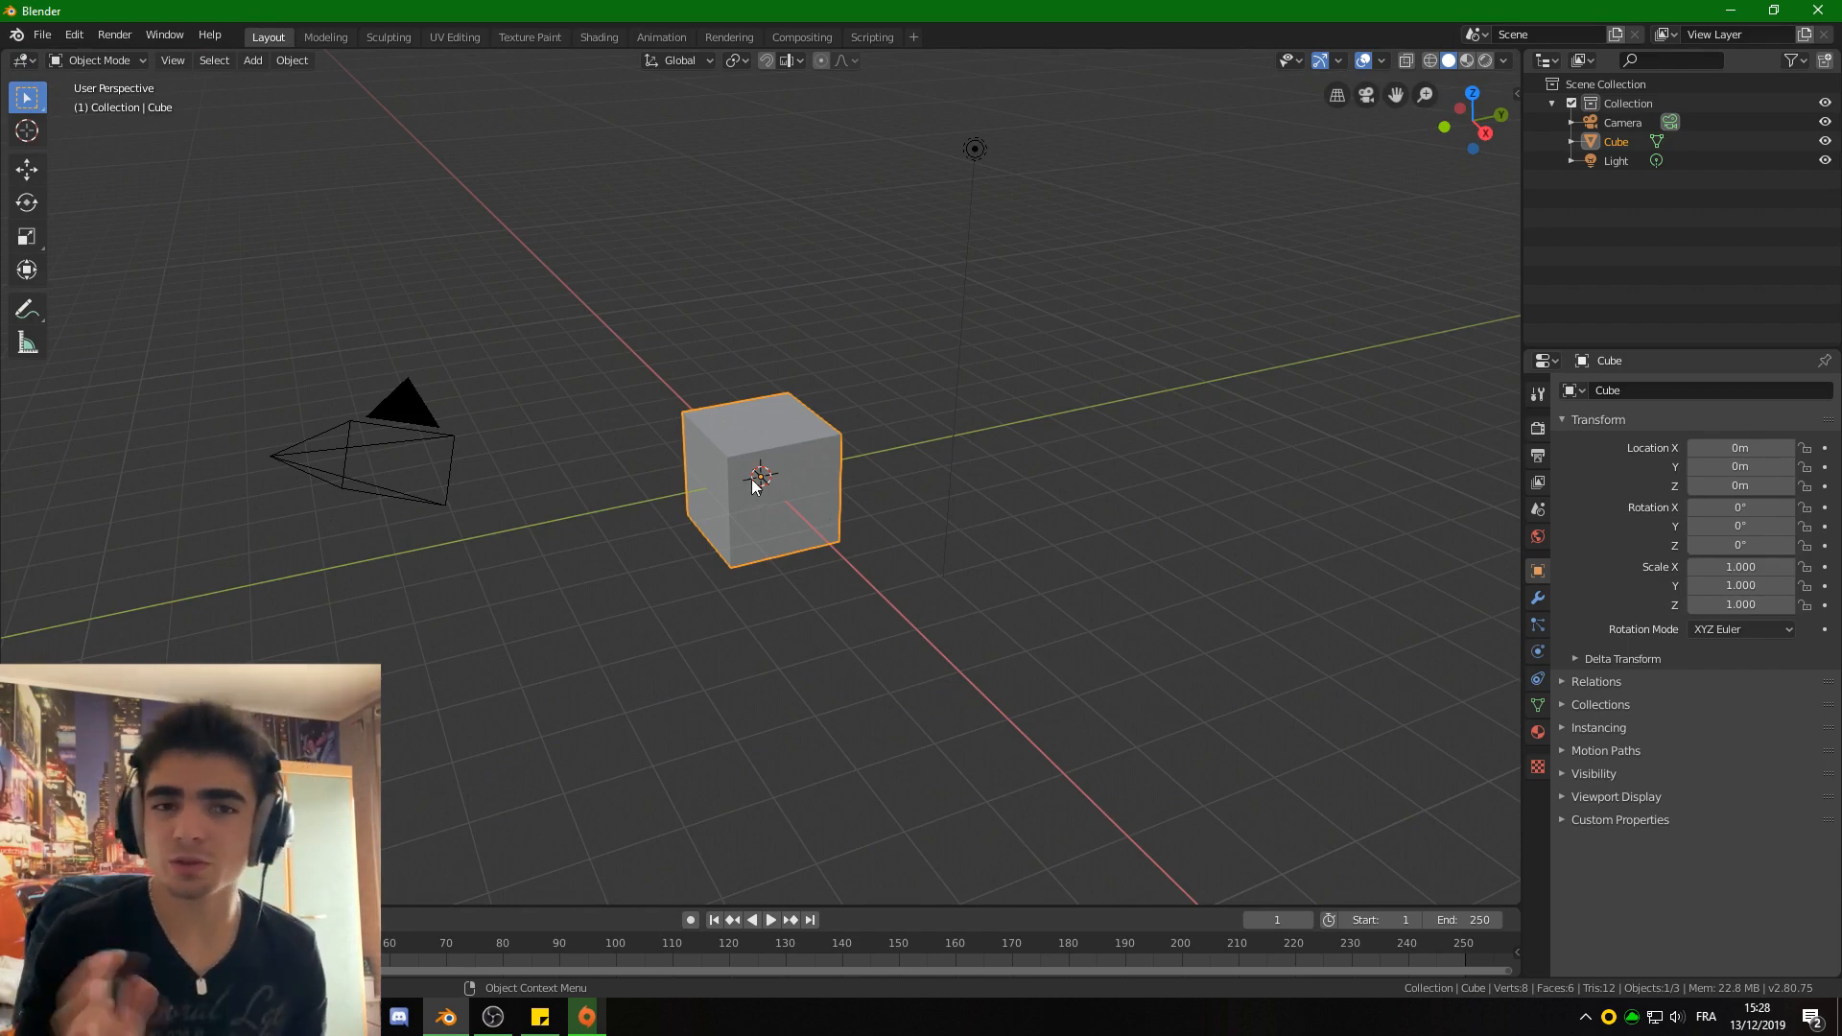
Start the Shortcut VUr input display in the viewport and hide its settings again.
click(1538, 597)
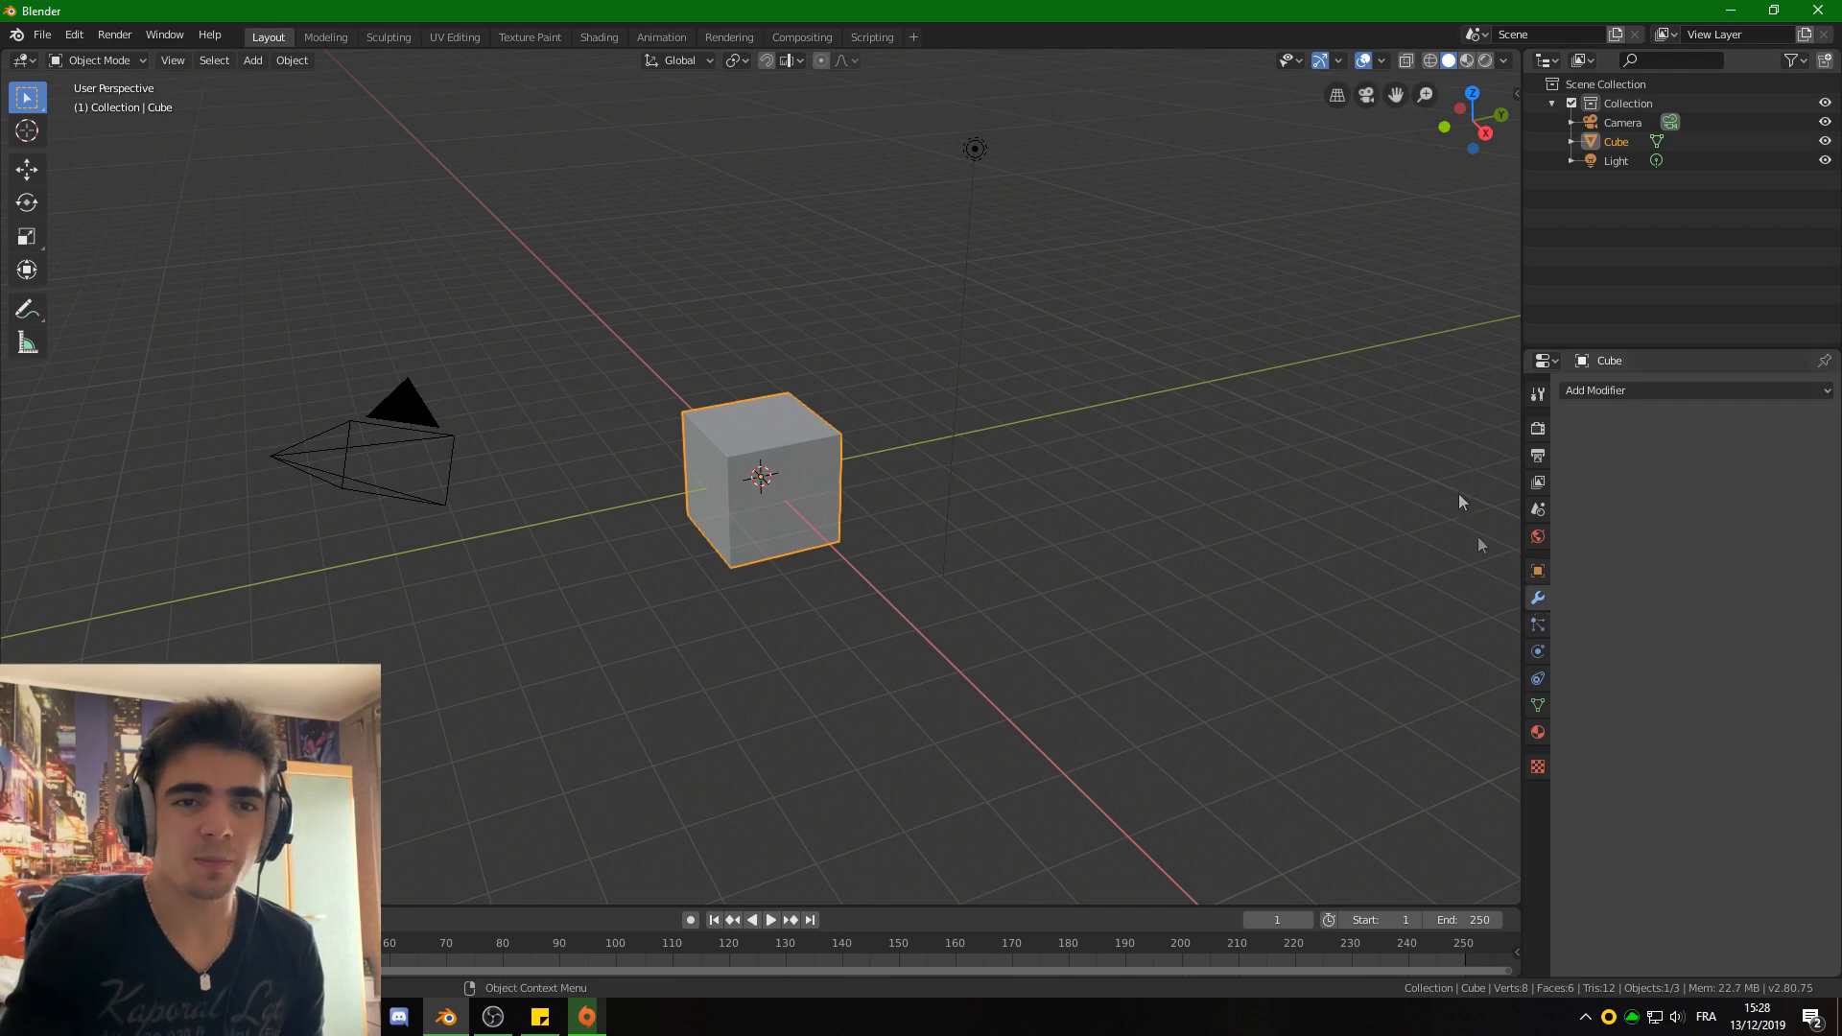
click(1538, 393)
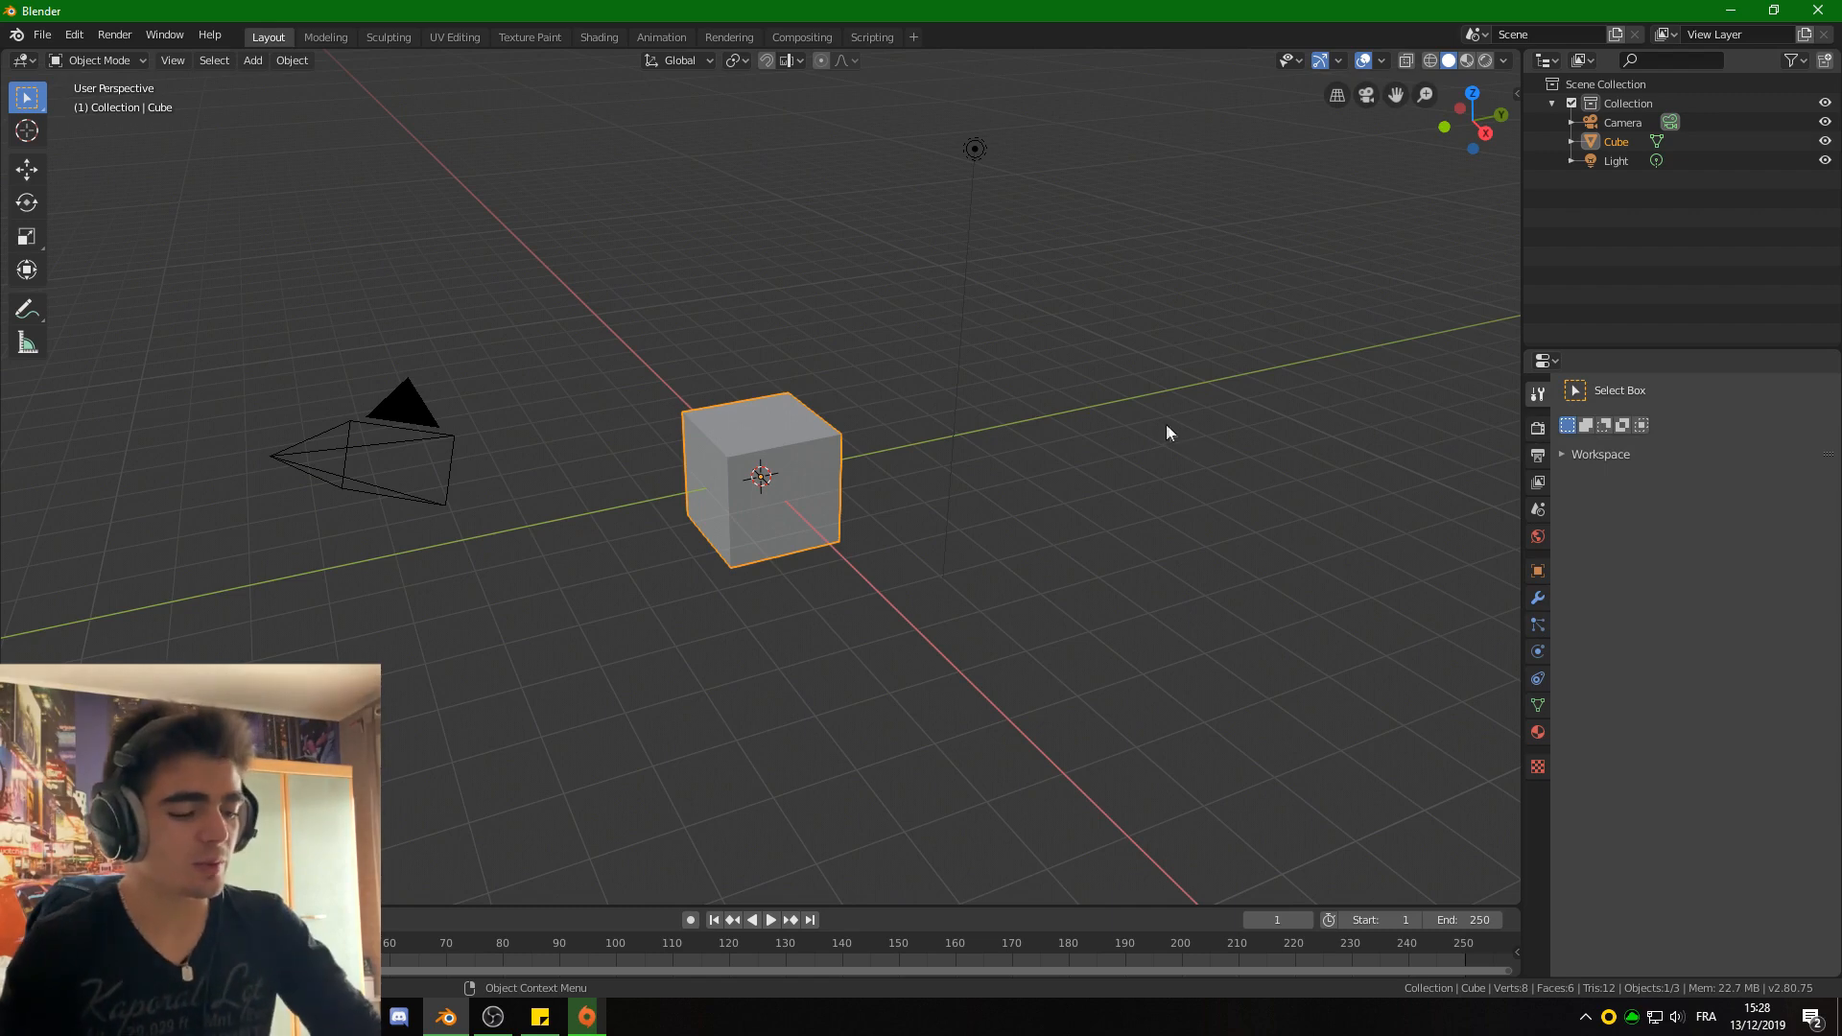
key(n)
click(1509, 225)
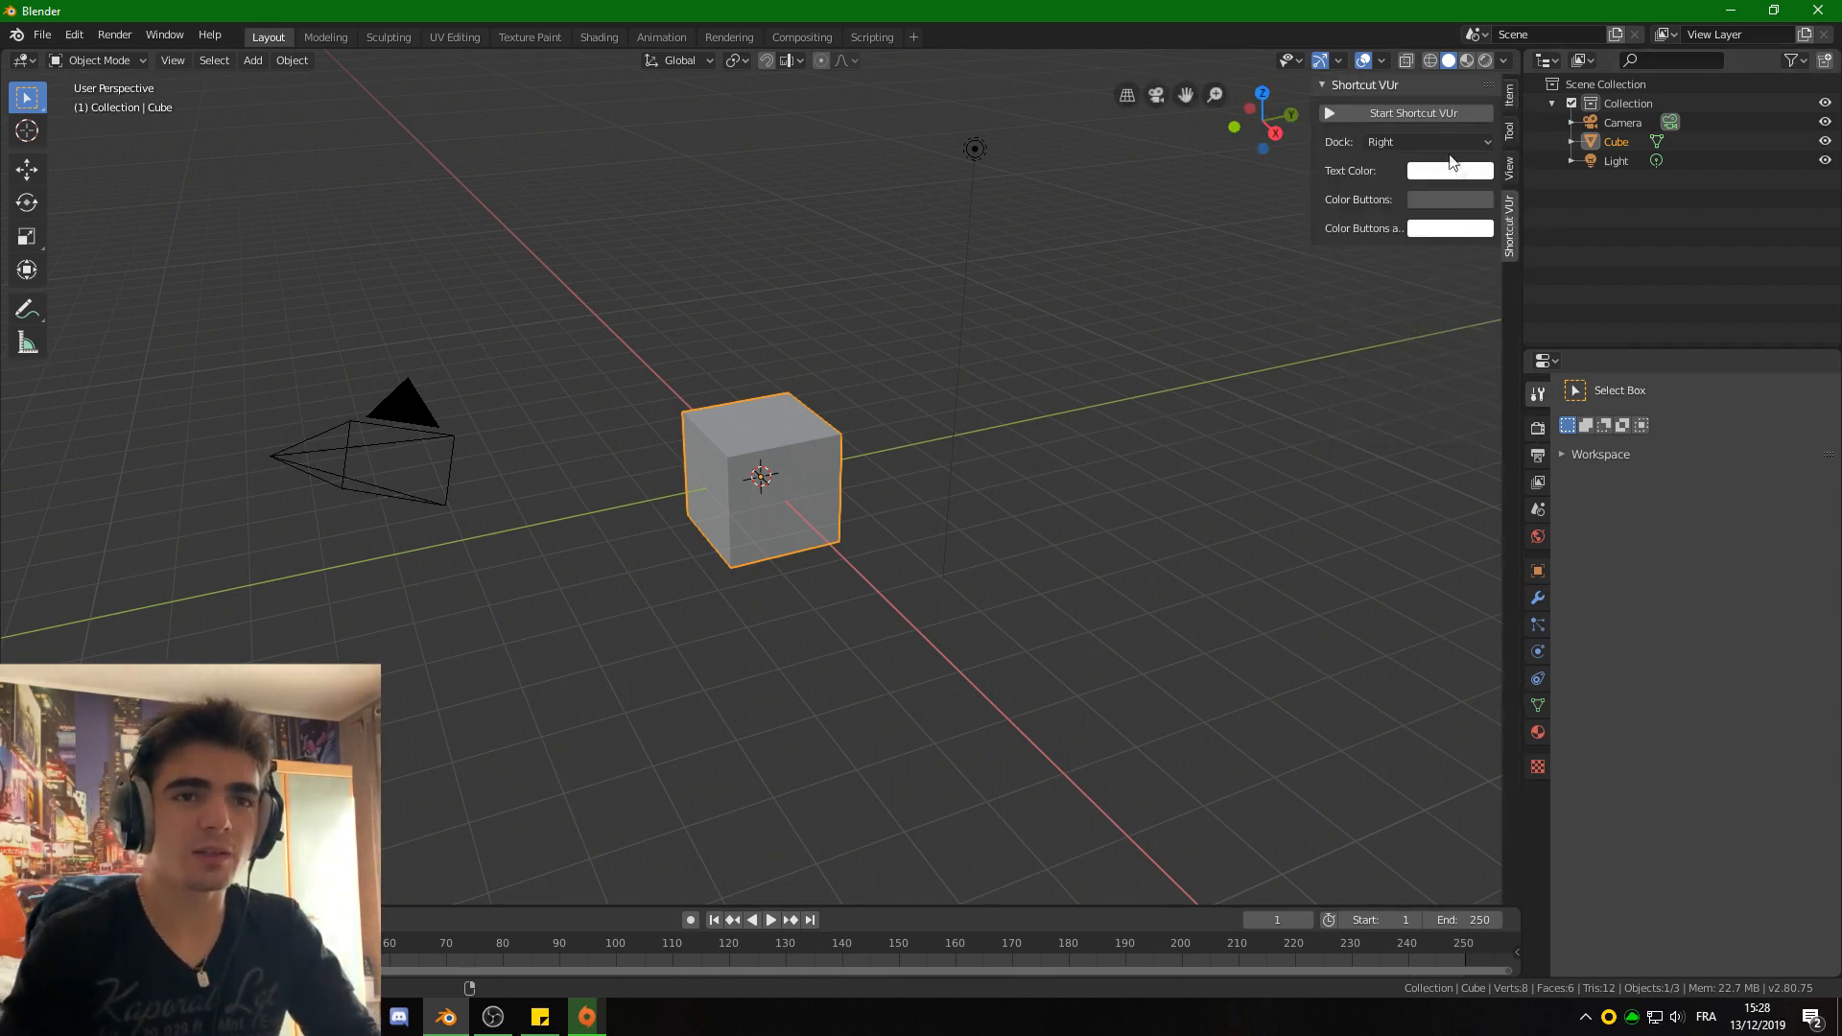
click(1409, 113)
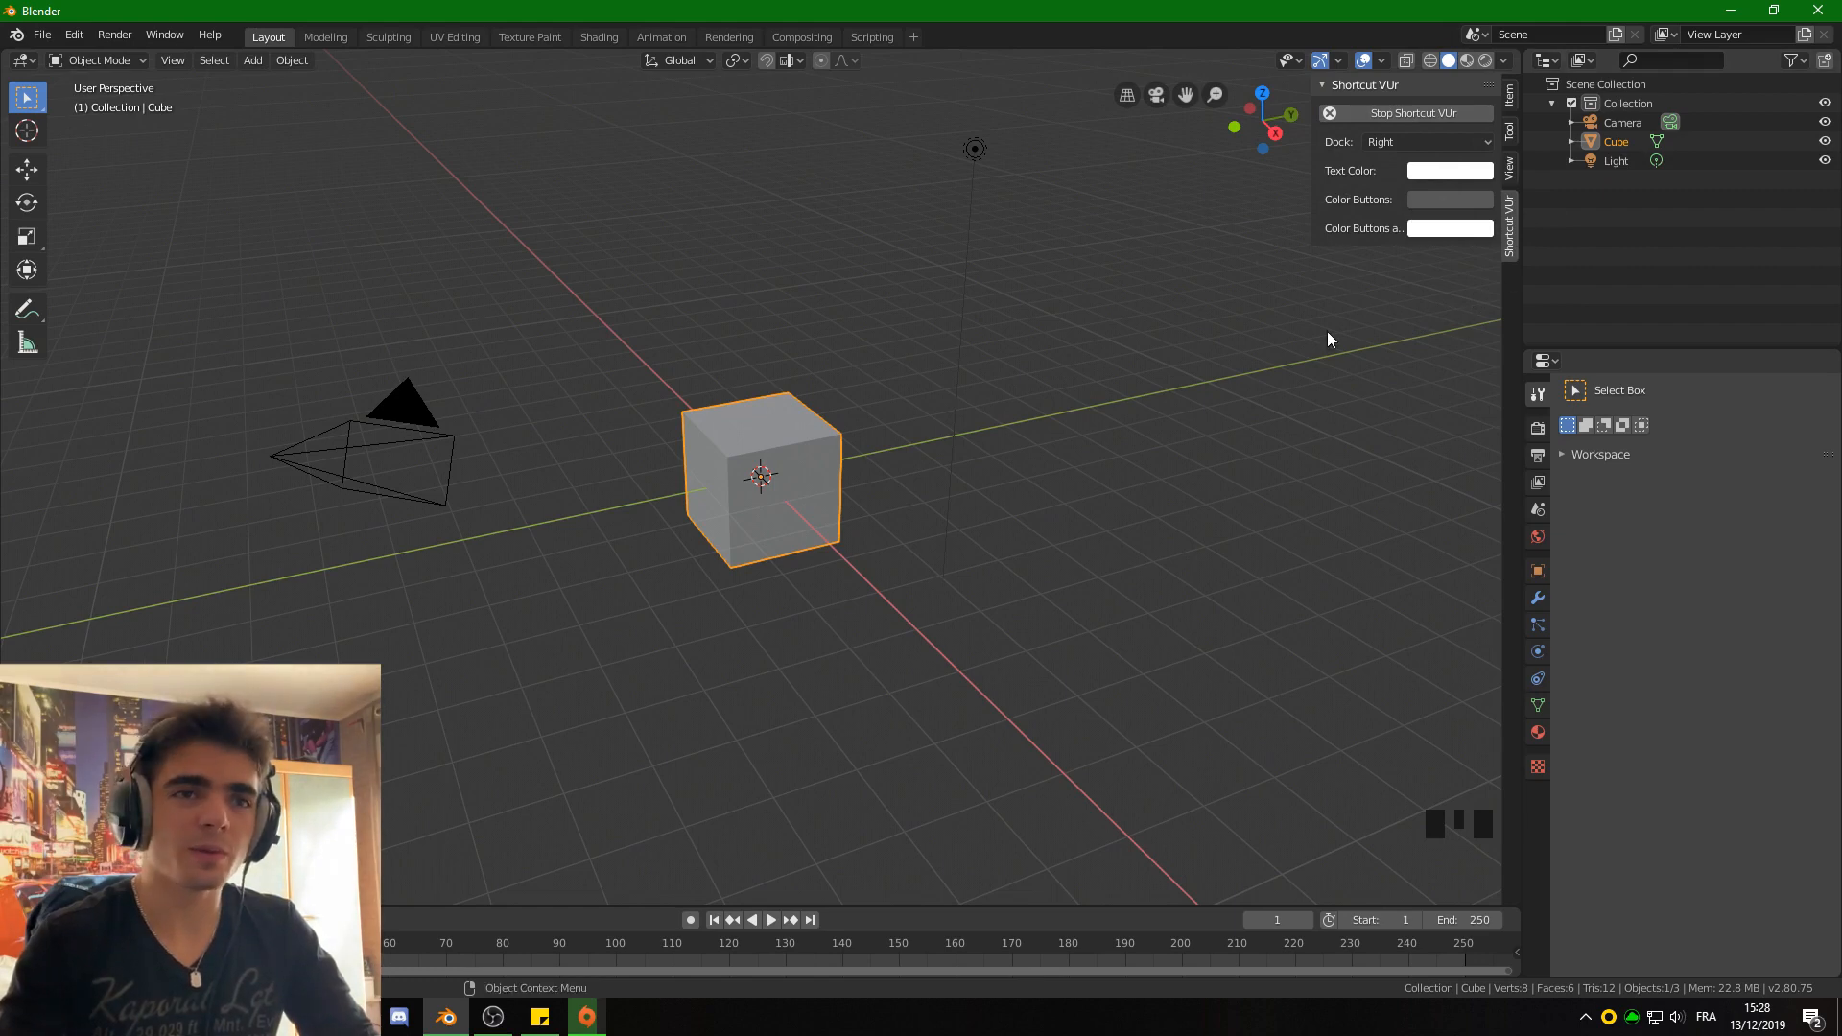
key(n)
scroll(1389, 813, up, 4)
scroll(1421, 870, down, 4)
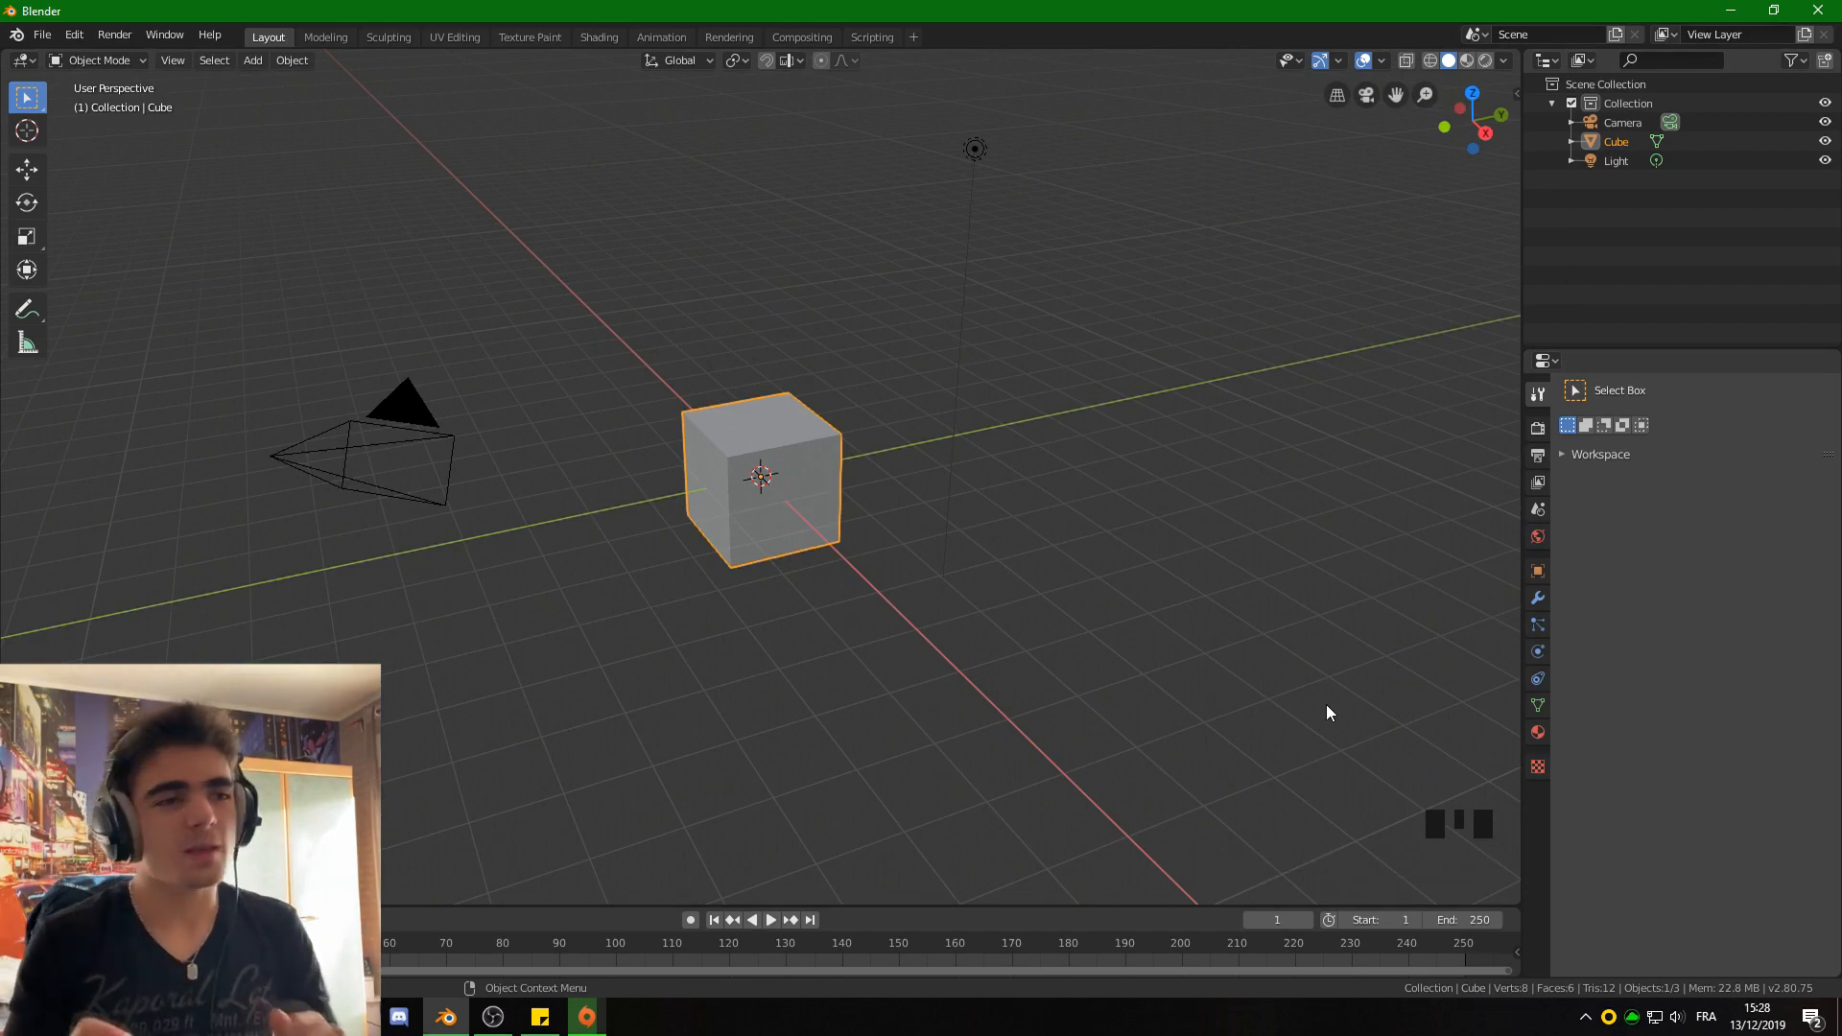
In Edit Mode, delete the cube's four top vertices so only the bottom face is left.
scroll(860, 579, up, 3)
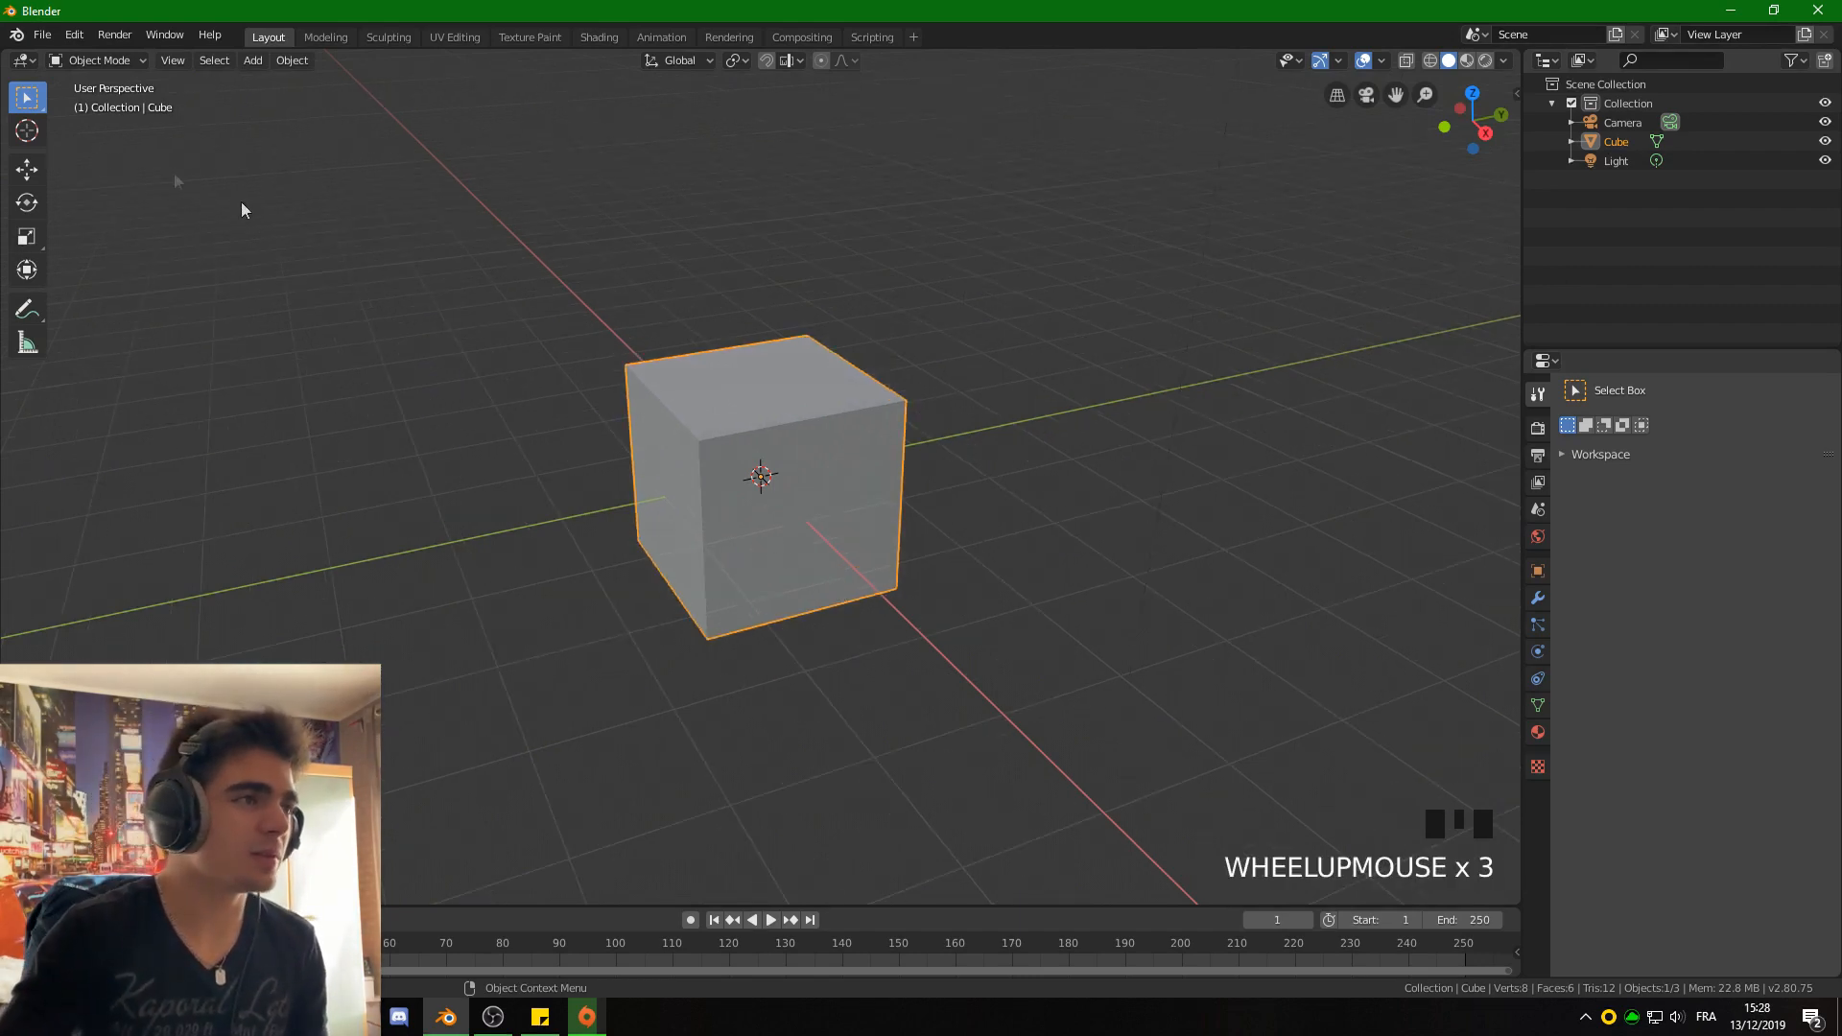
click(85, 60)
click(80, 104)
scroll(1065, 521, up, 2)
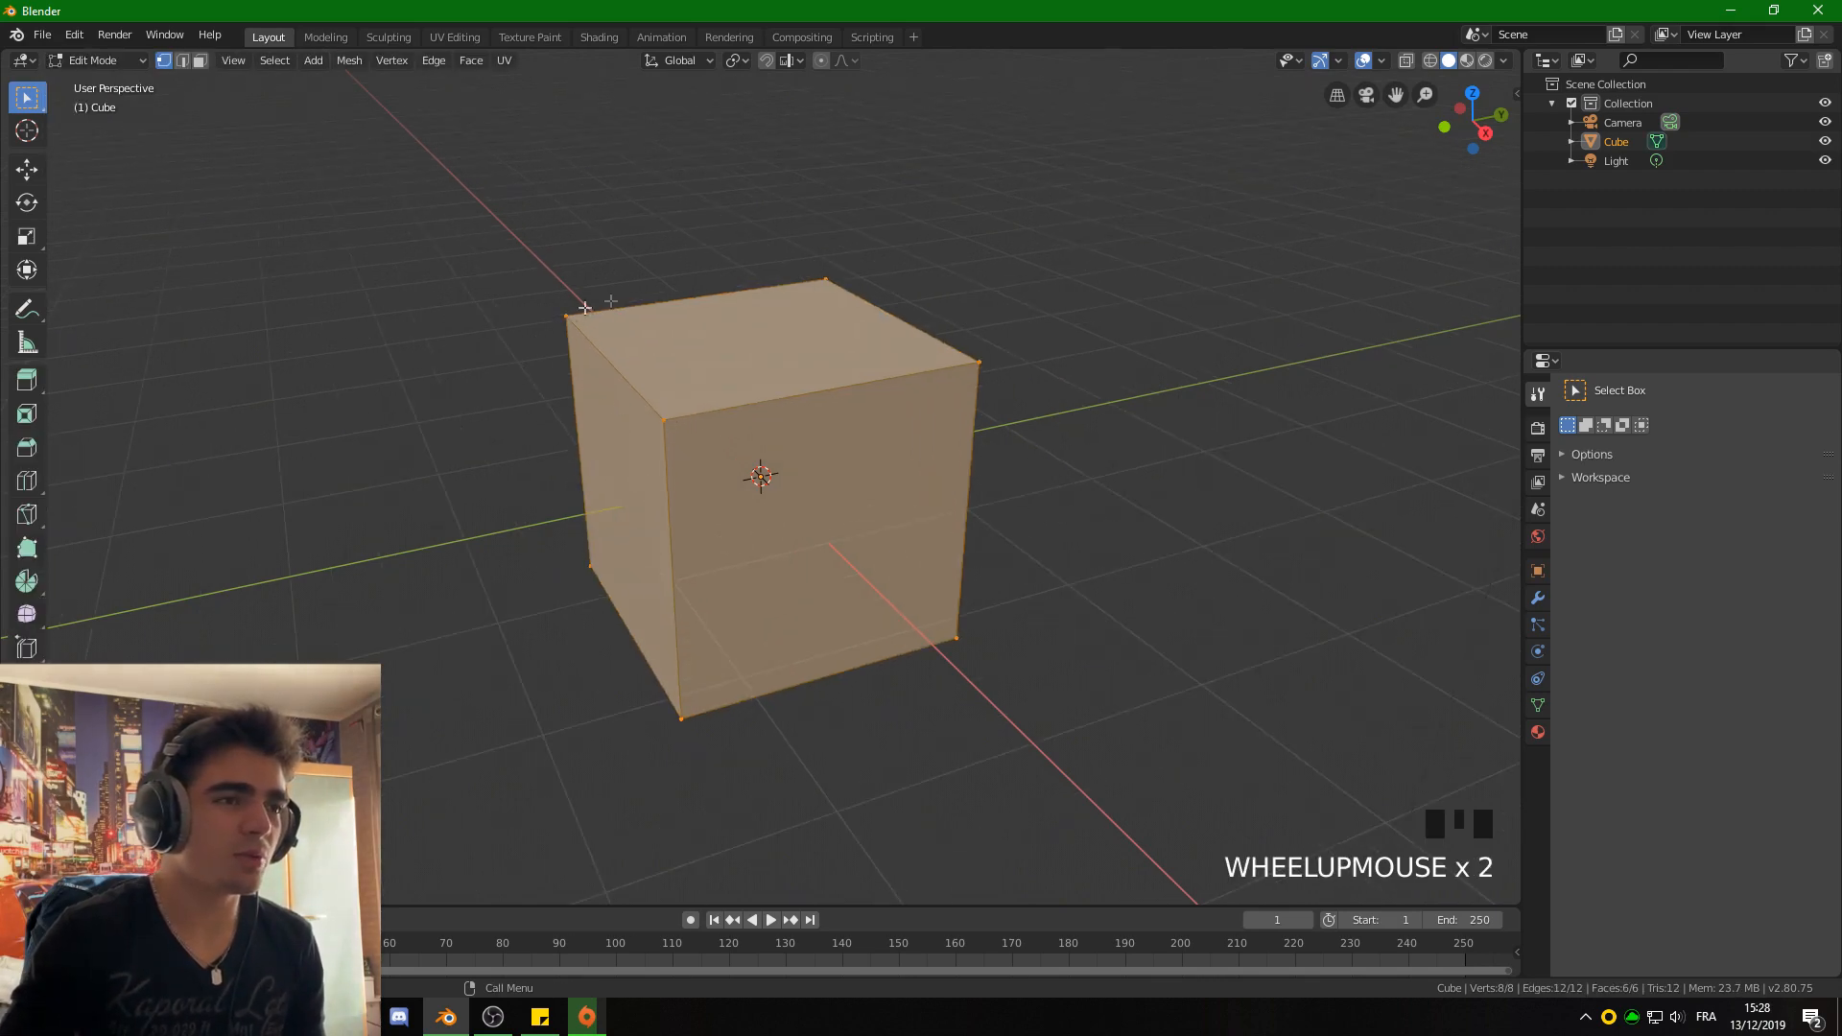
click(669, 424)
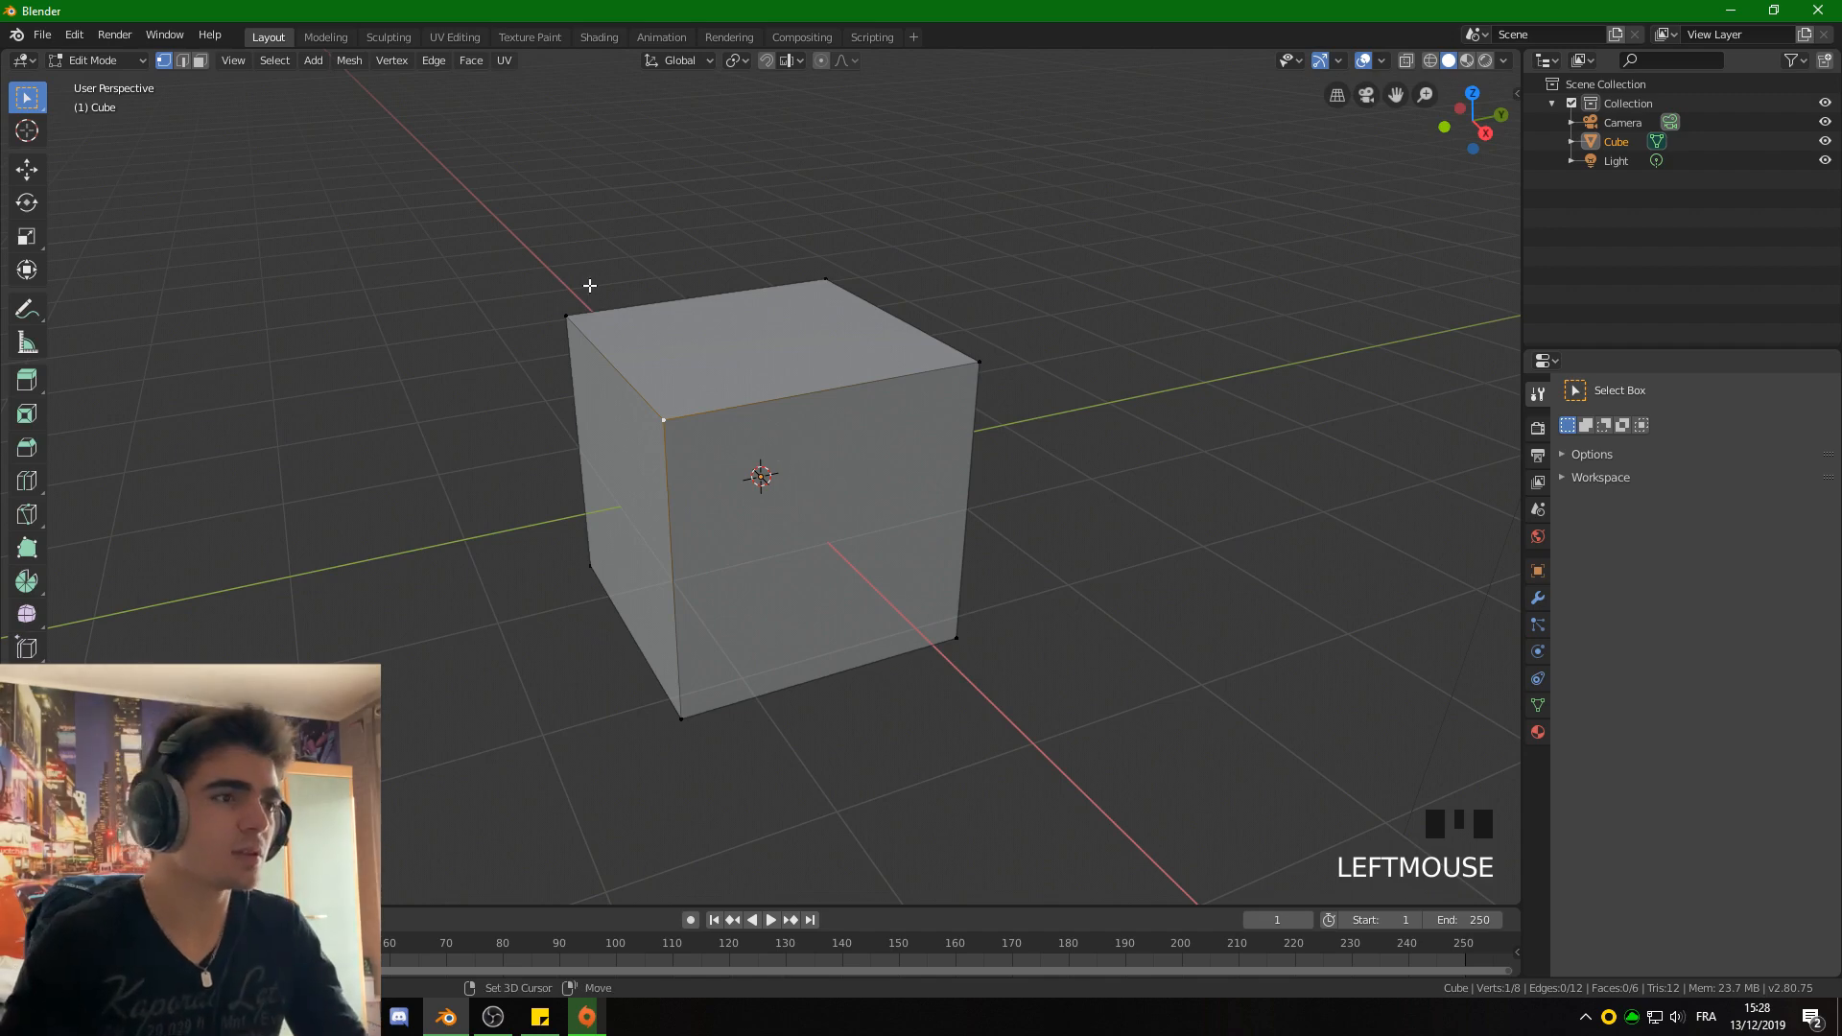
shift+click(568, 315)
shift+click(824, 281)
shift+click(981, 363)
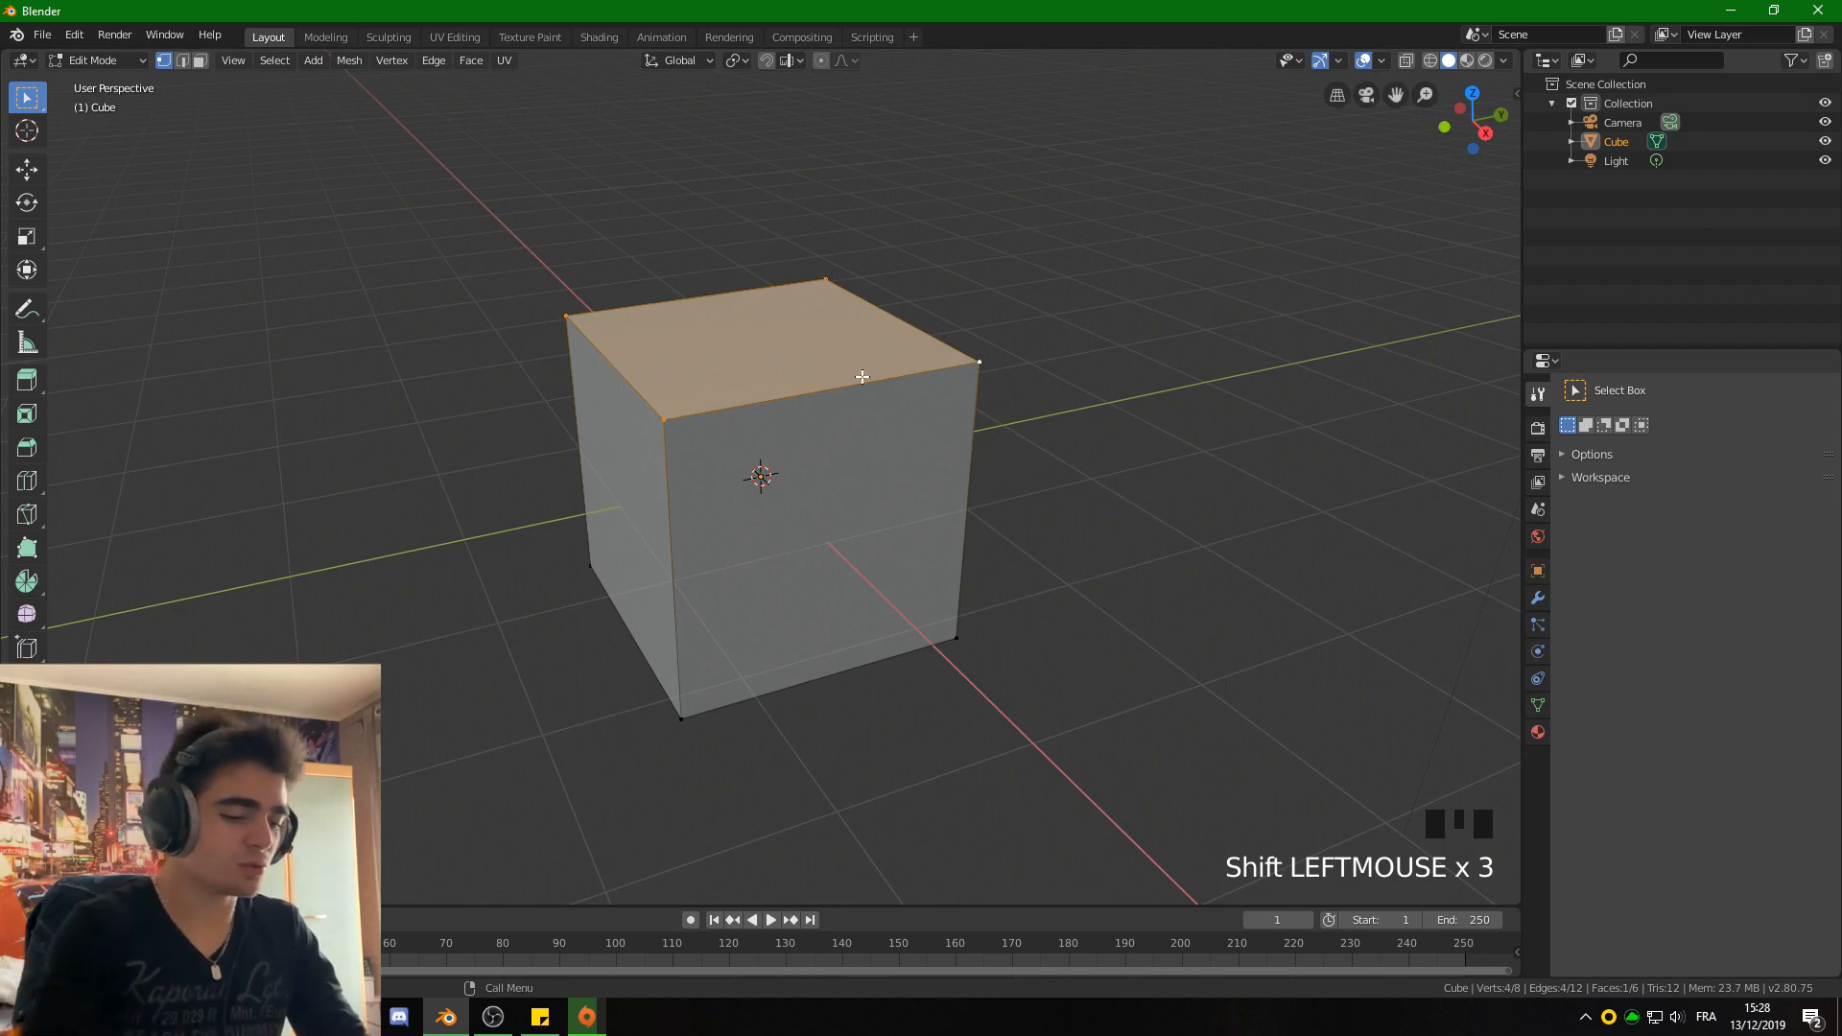
key(Delete)
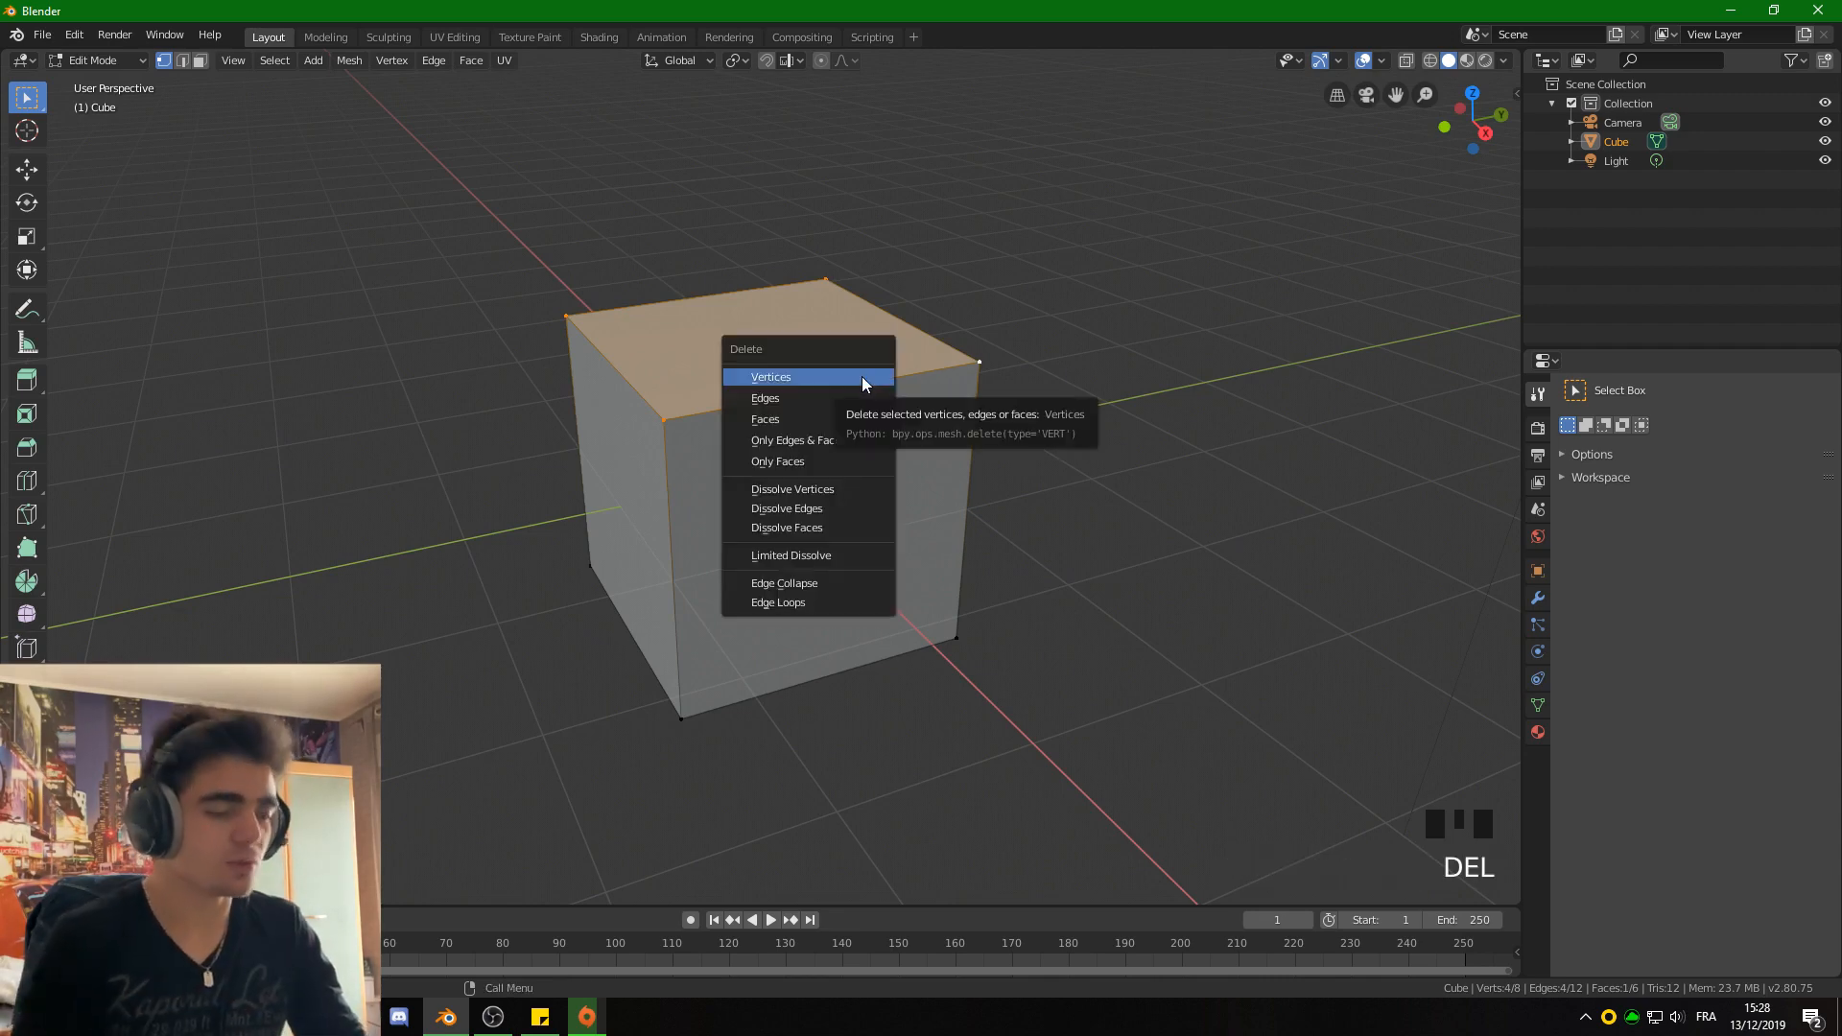
click(793, 380)
scroll(945, 507, down, 1)
scroll(945, 508, up, 2)
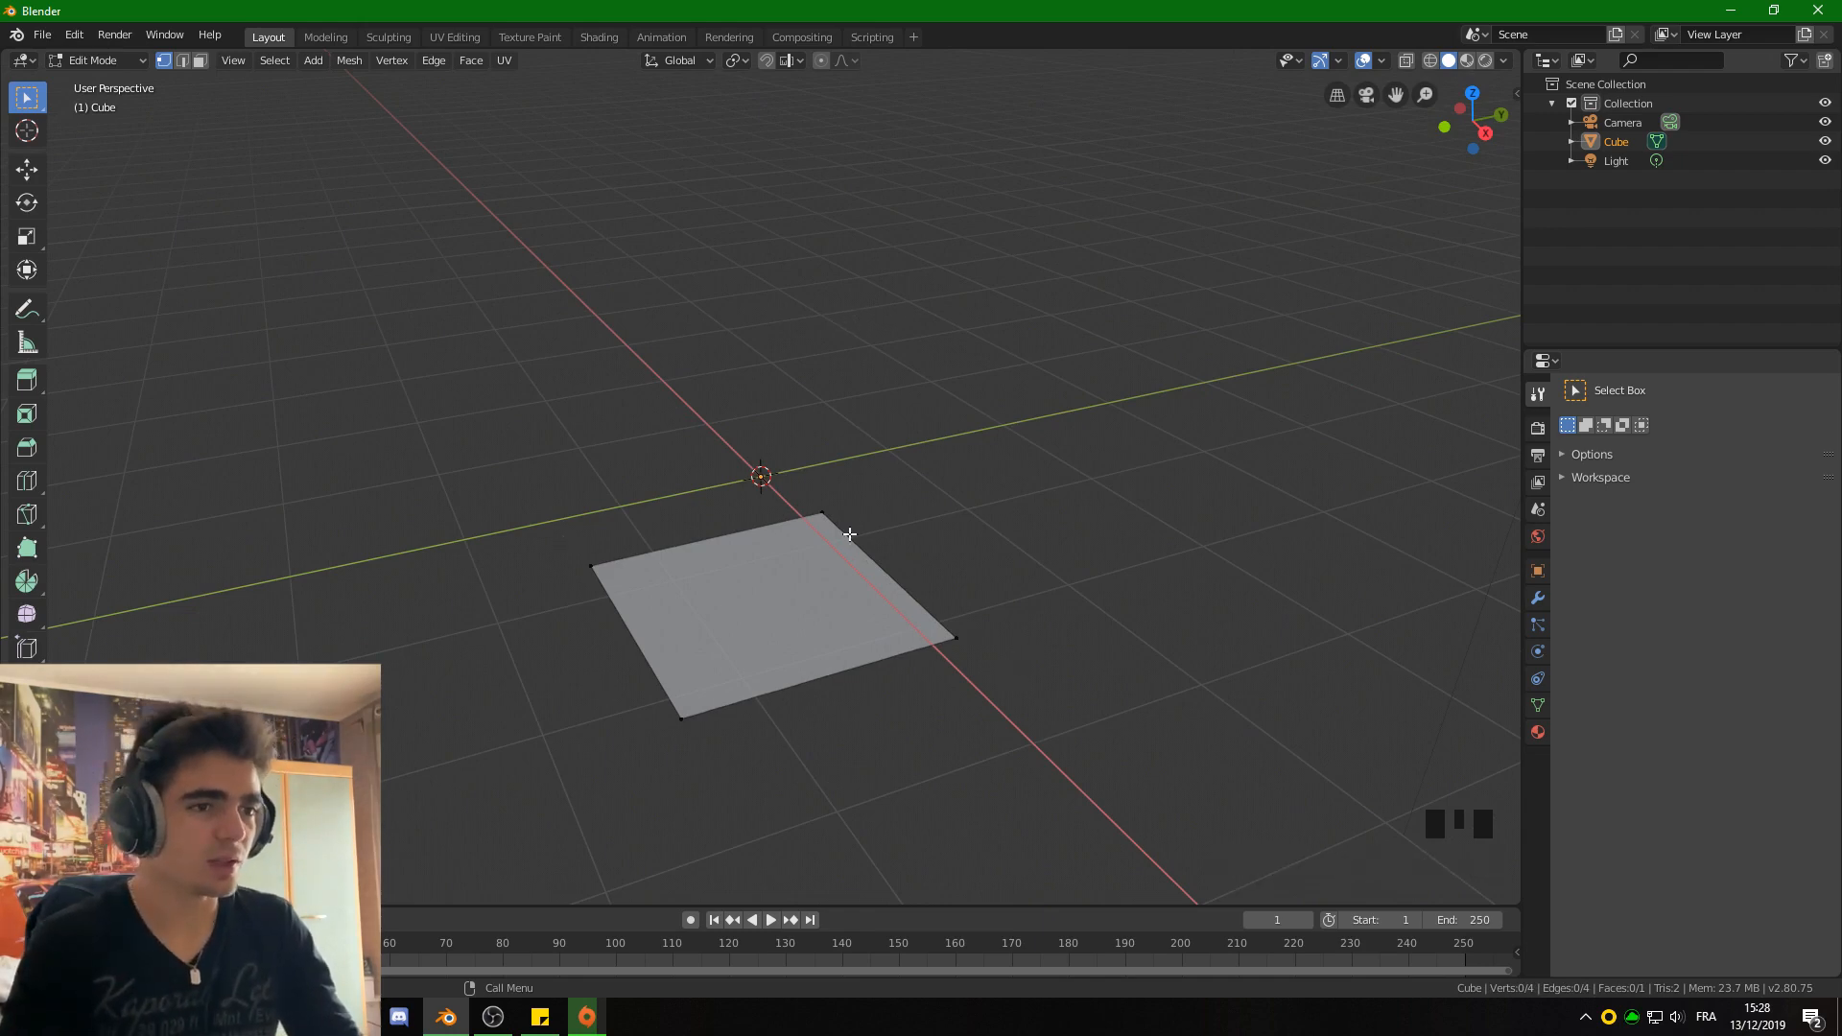
Select the whole square face and add a Screw modifier to the object.
key(a)
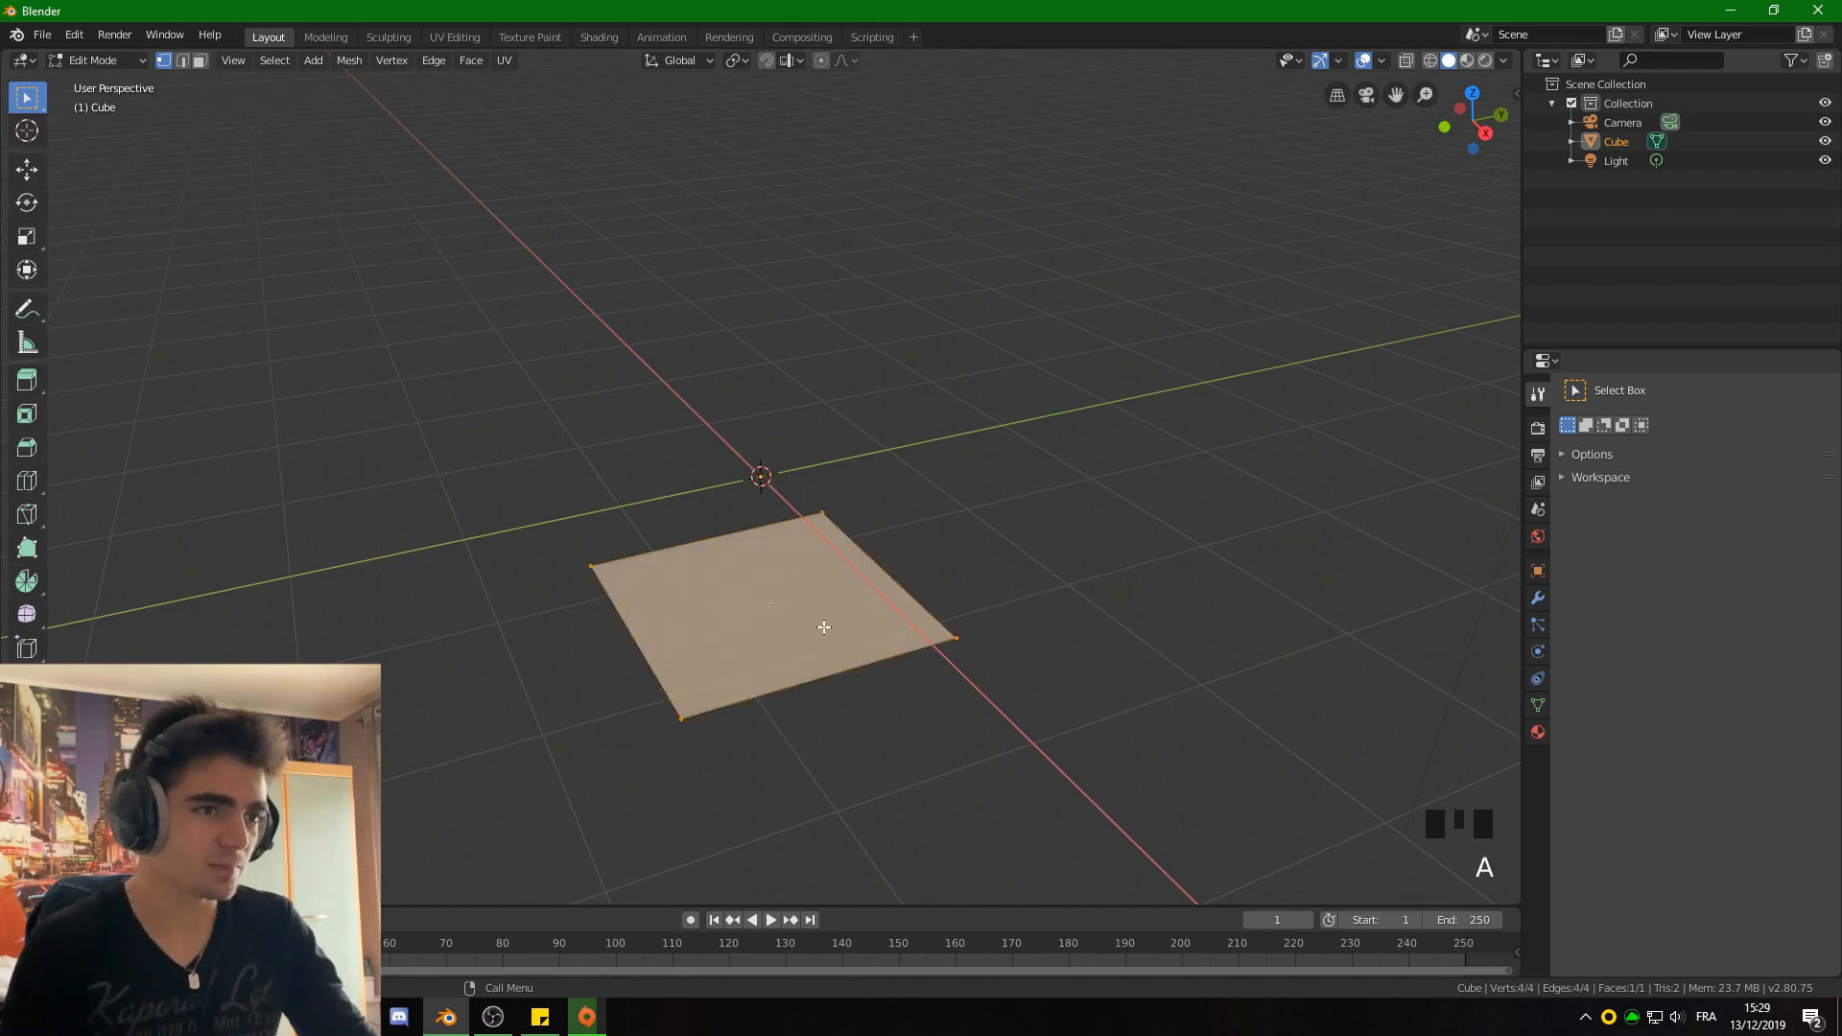
click(1538, 596)
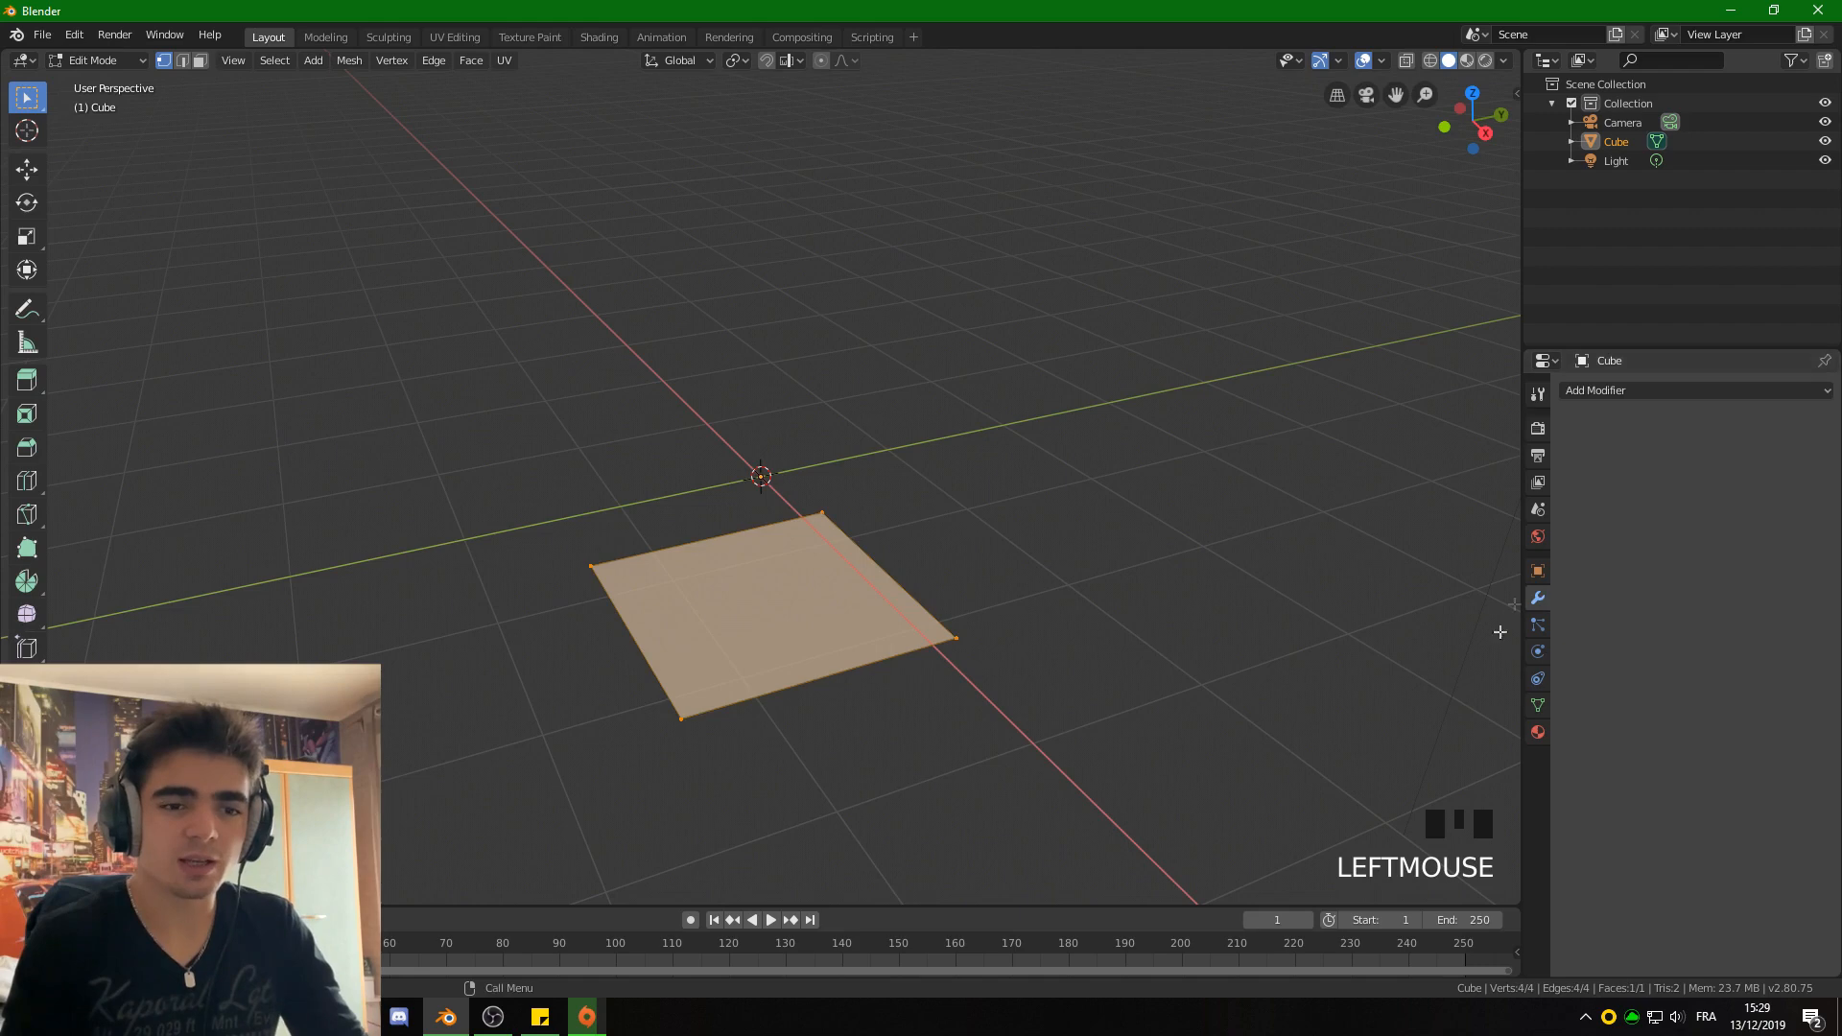
click(1616, 392)
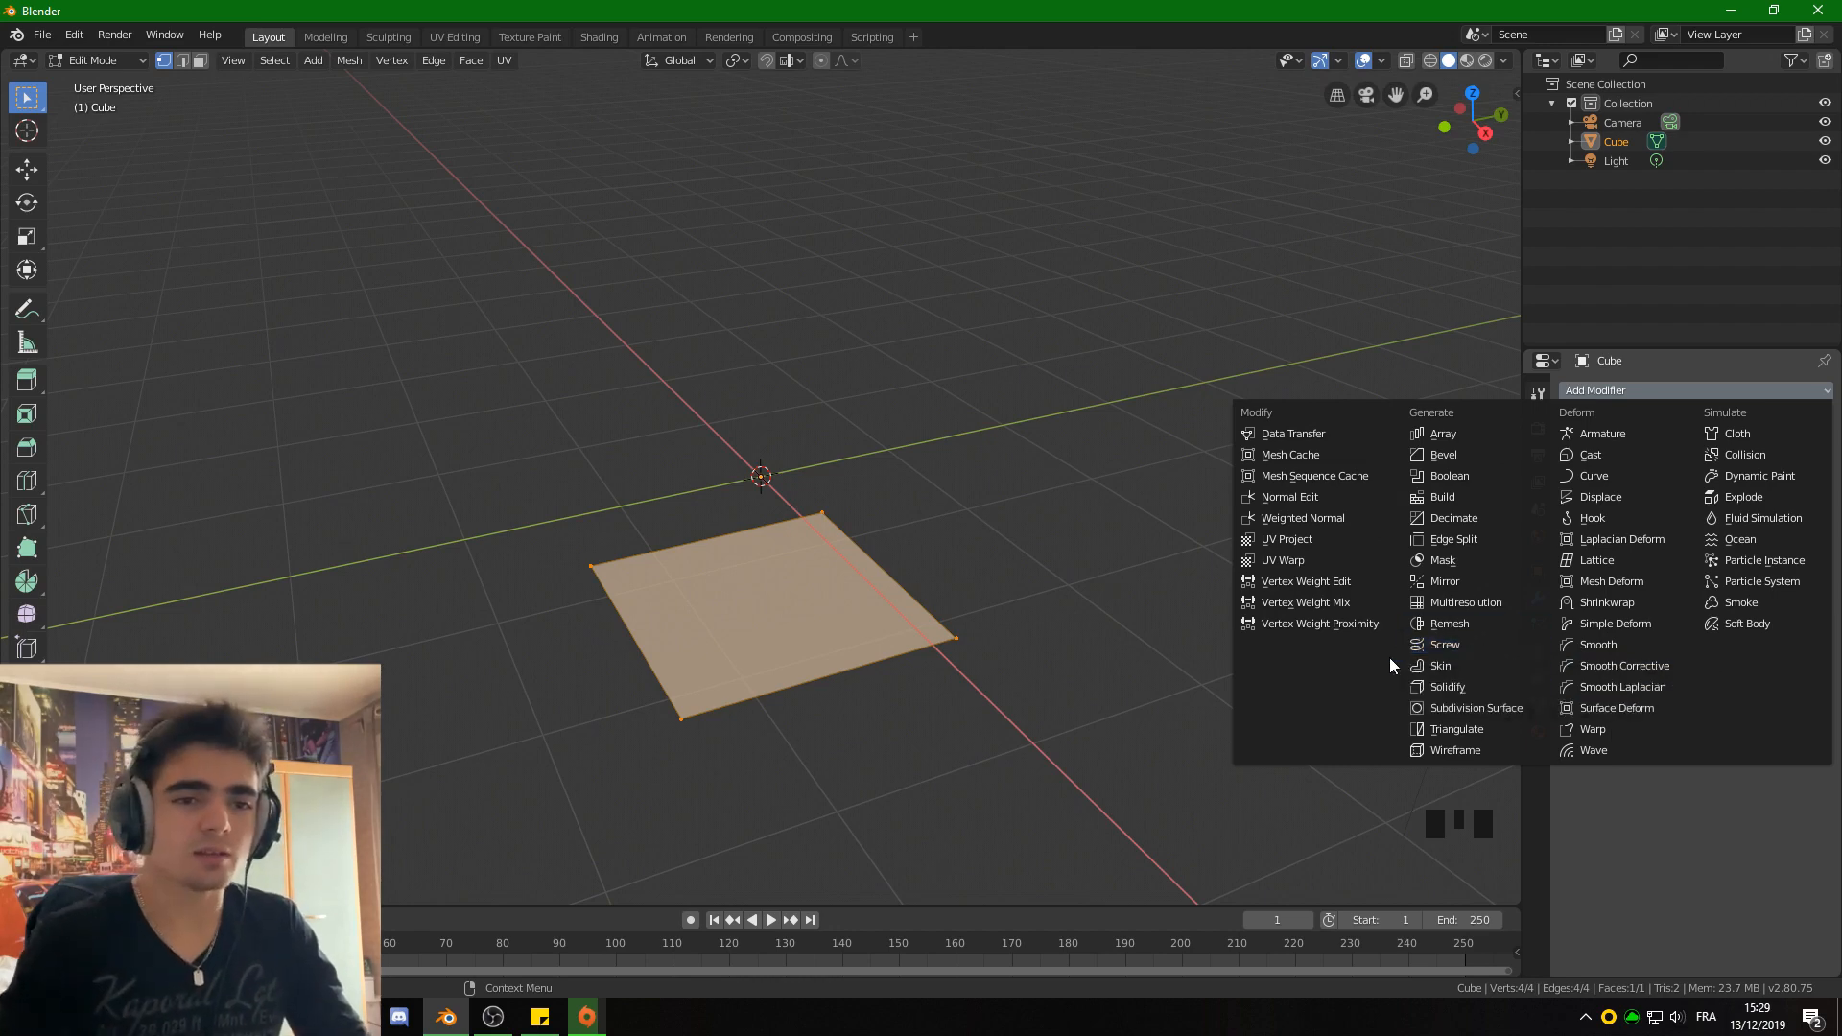
click(1439, 644)
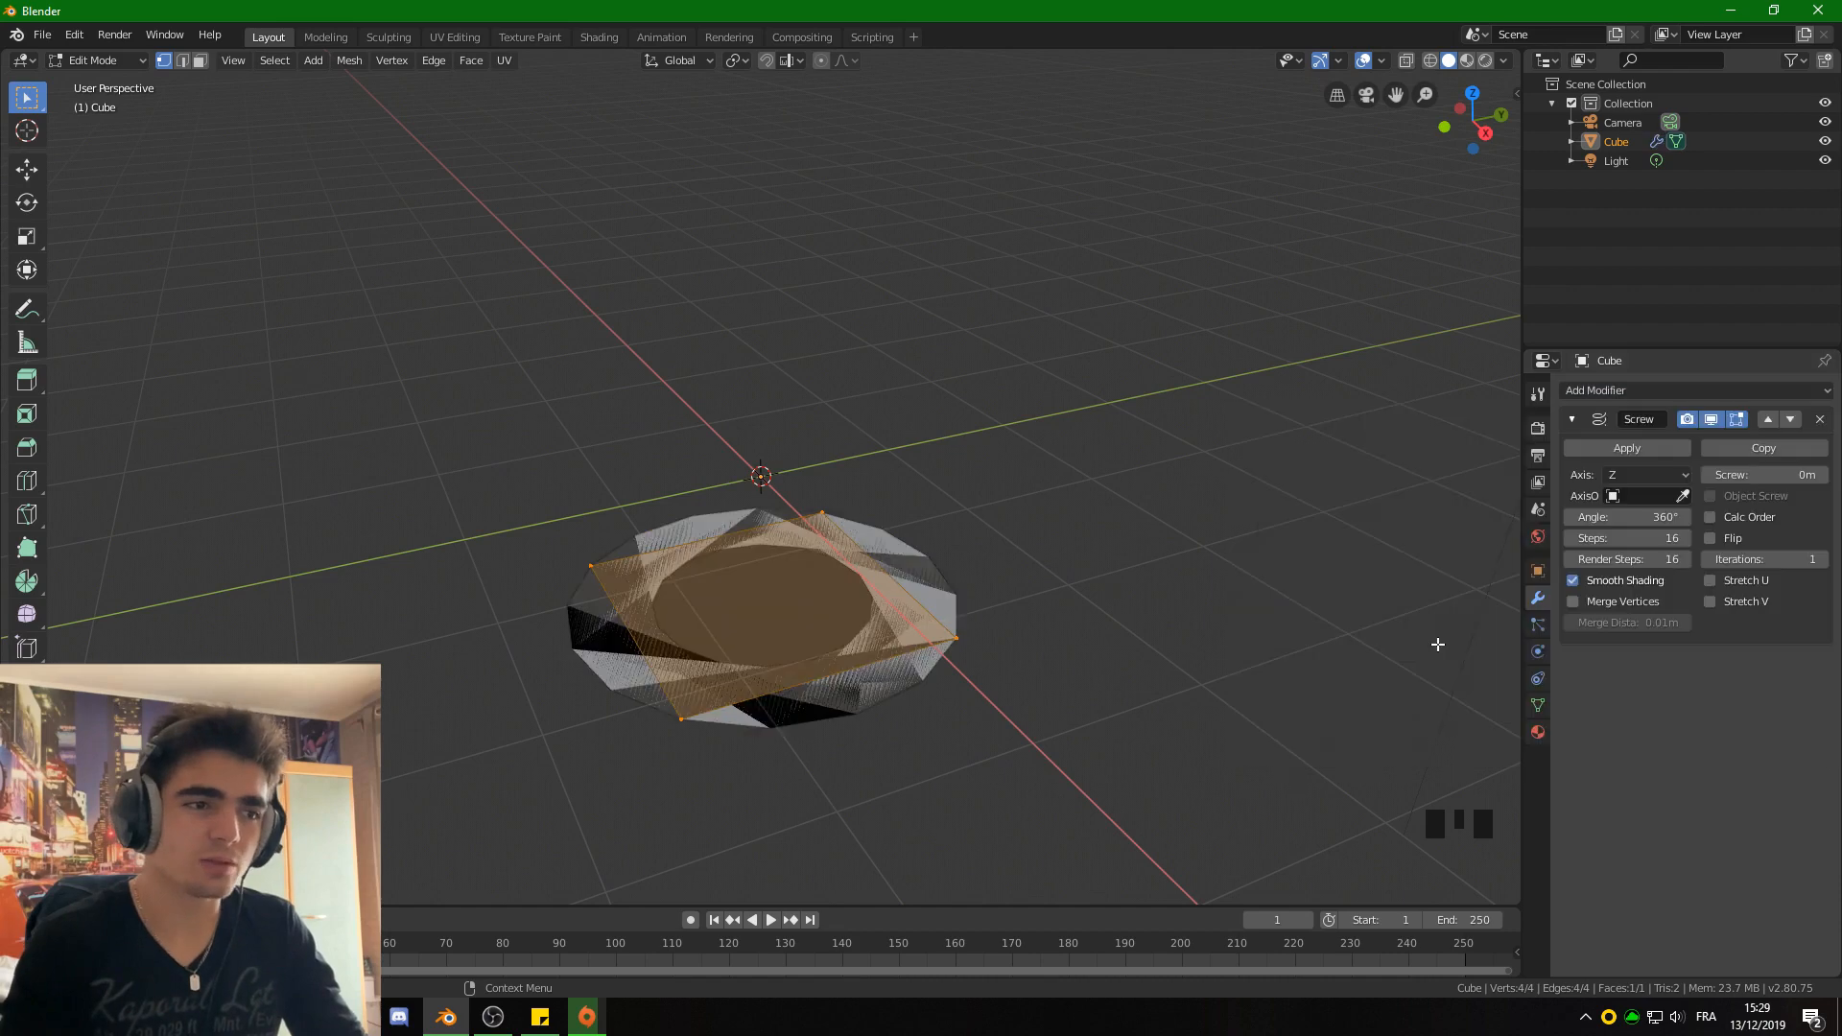
scroll(1143, 733, up, 1)
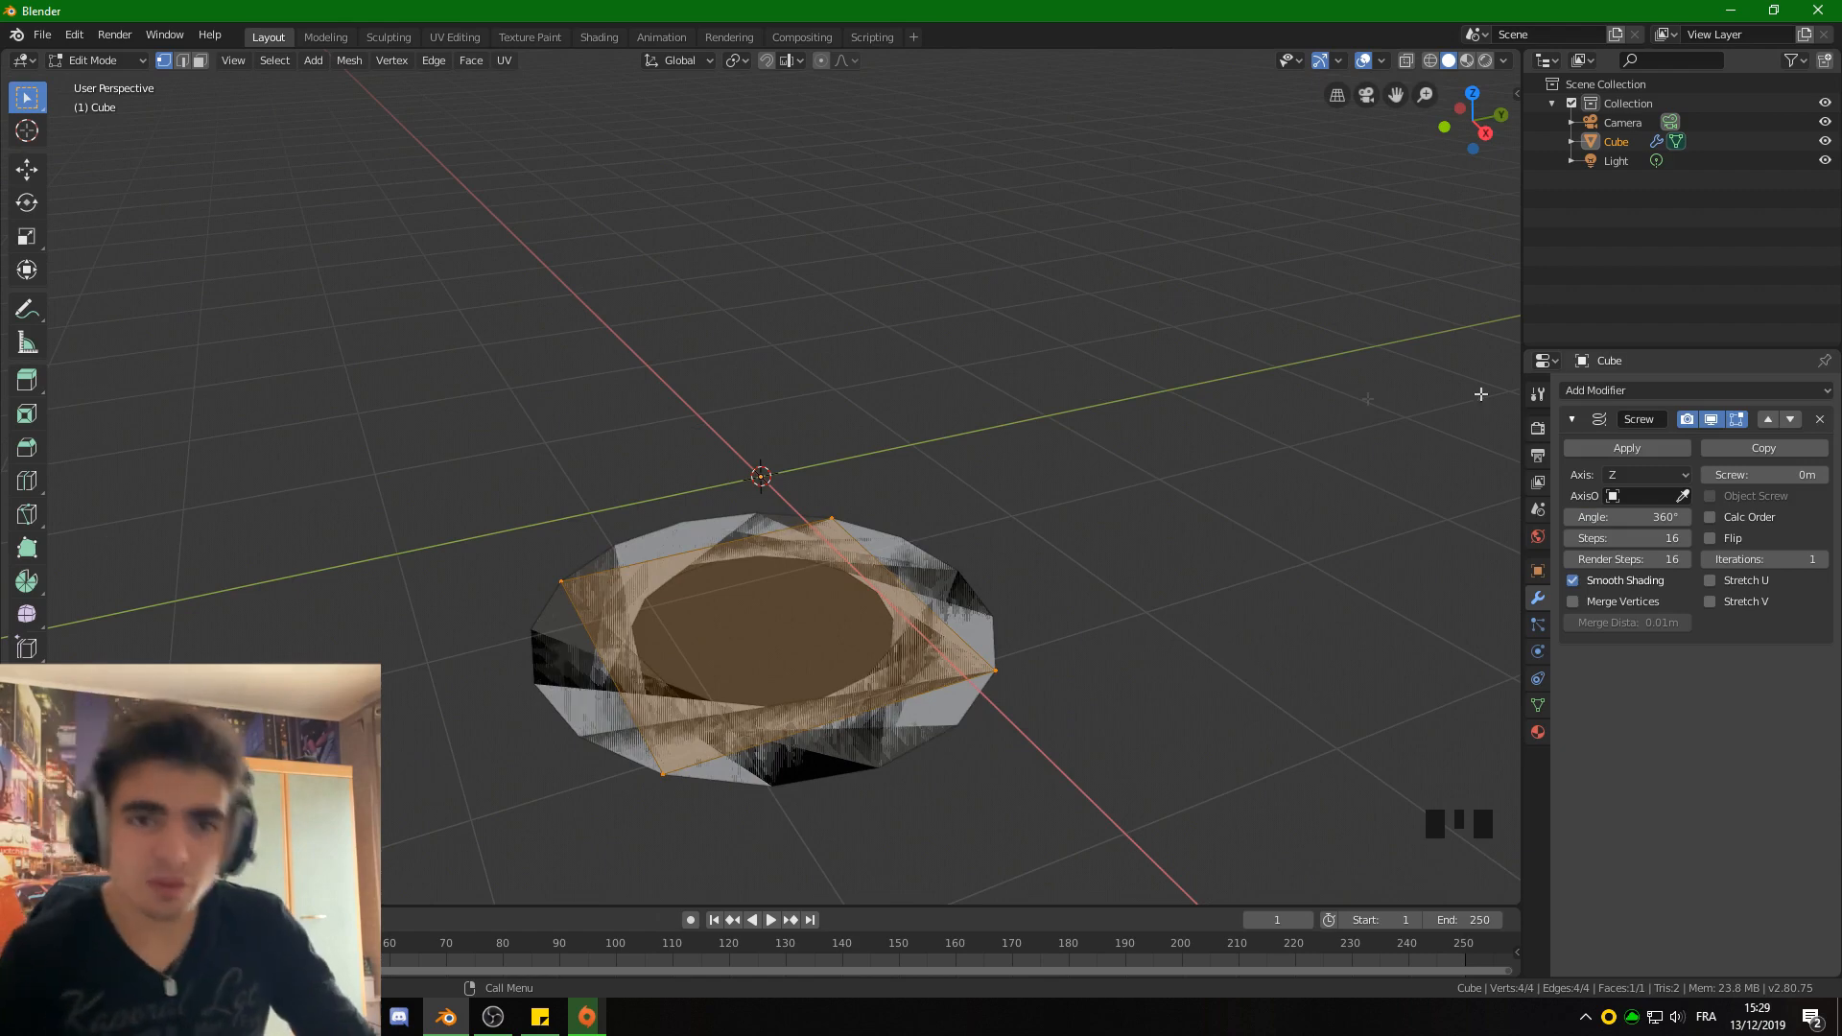
Set the Screw modifier's screw height to 5 m.
click(1688, 477)
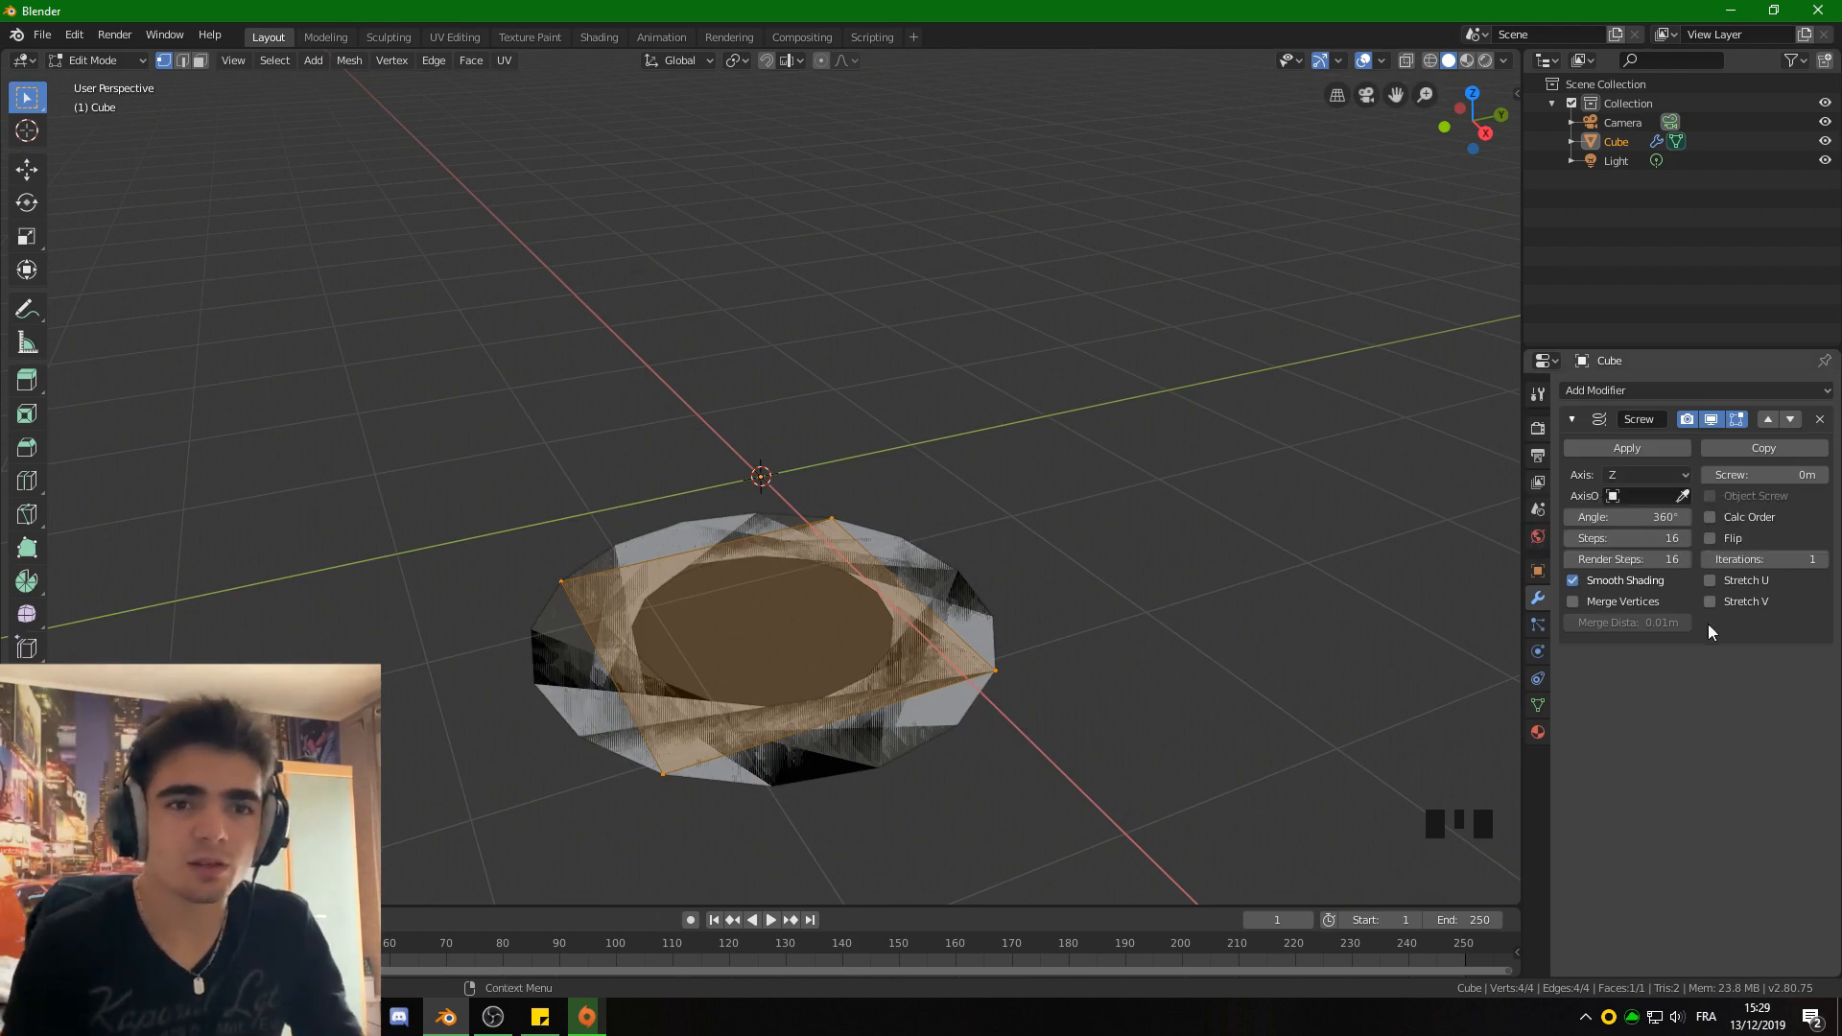
click(1776, 476)
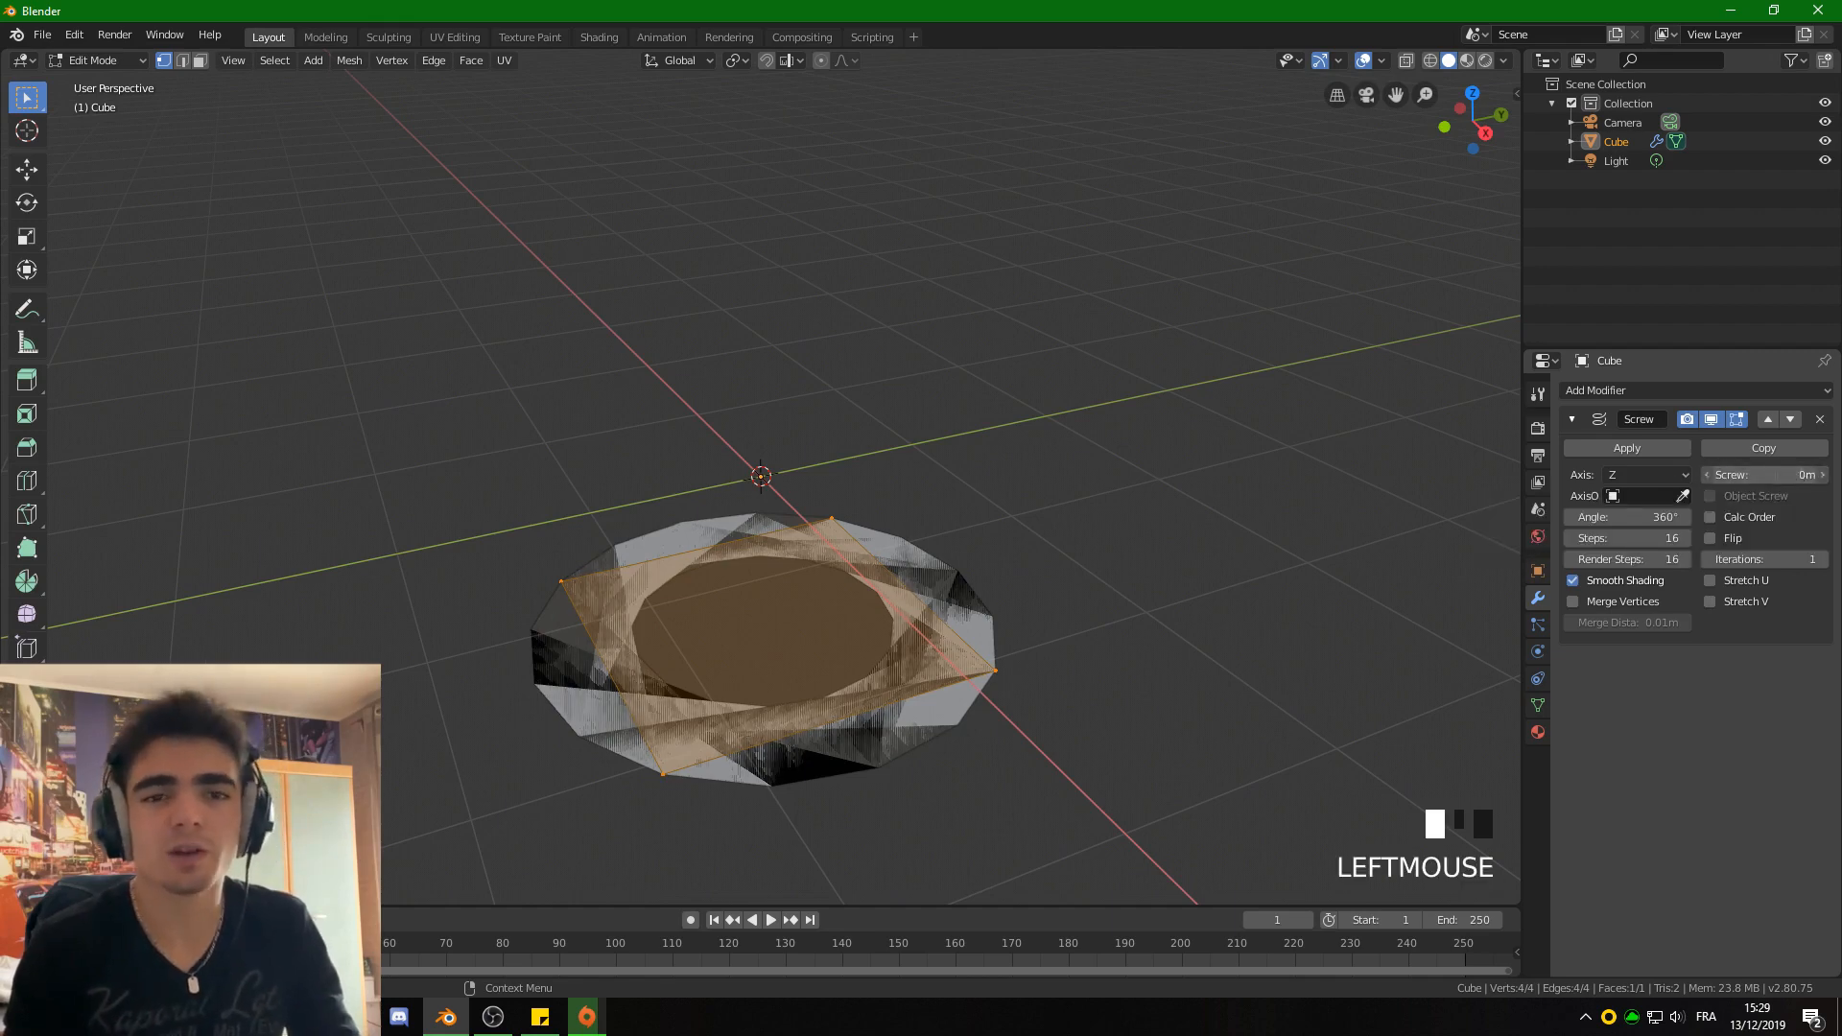
text(5)
key(Return)
scroll(1304, 325, down, 6)
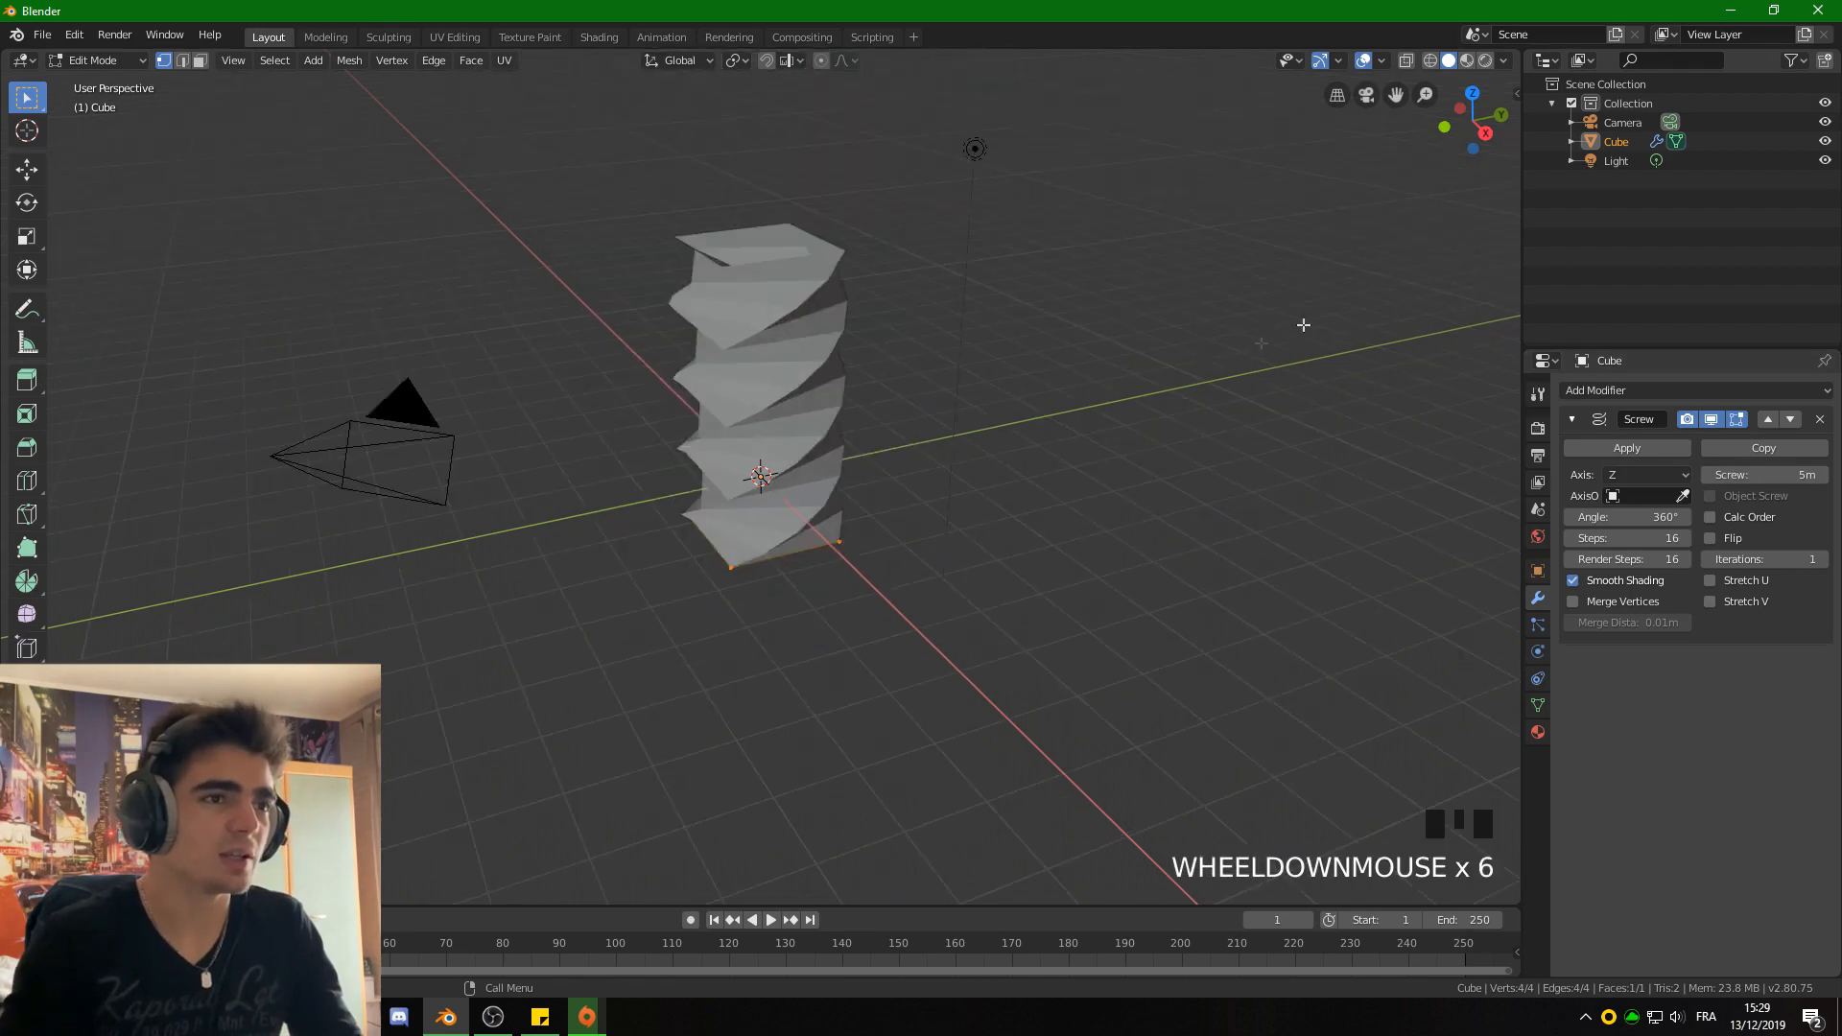
Examine the twisted column from below and from the side.
scroll(985, 423, up, 4)
middle_drag(947, 463, 797, 351)
scroll(878, 383, down, 3)
scroll(862, 424, up, 2)
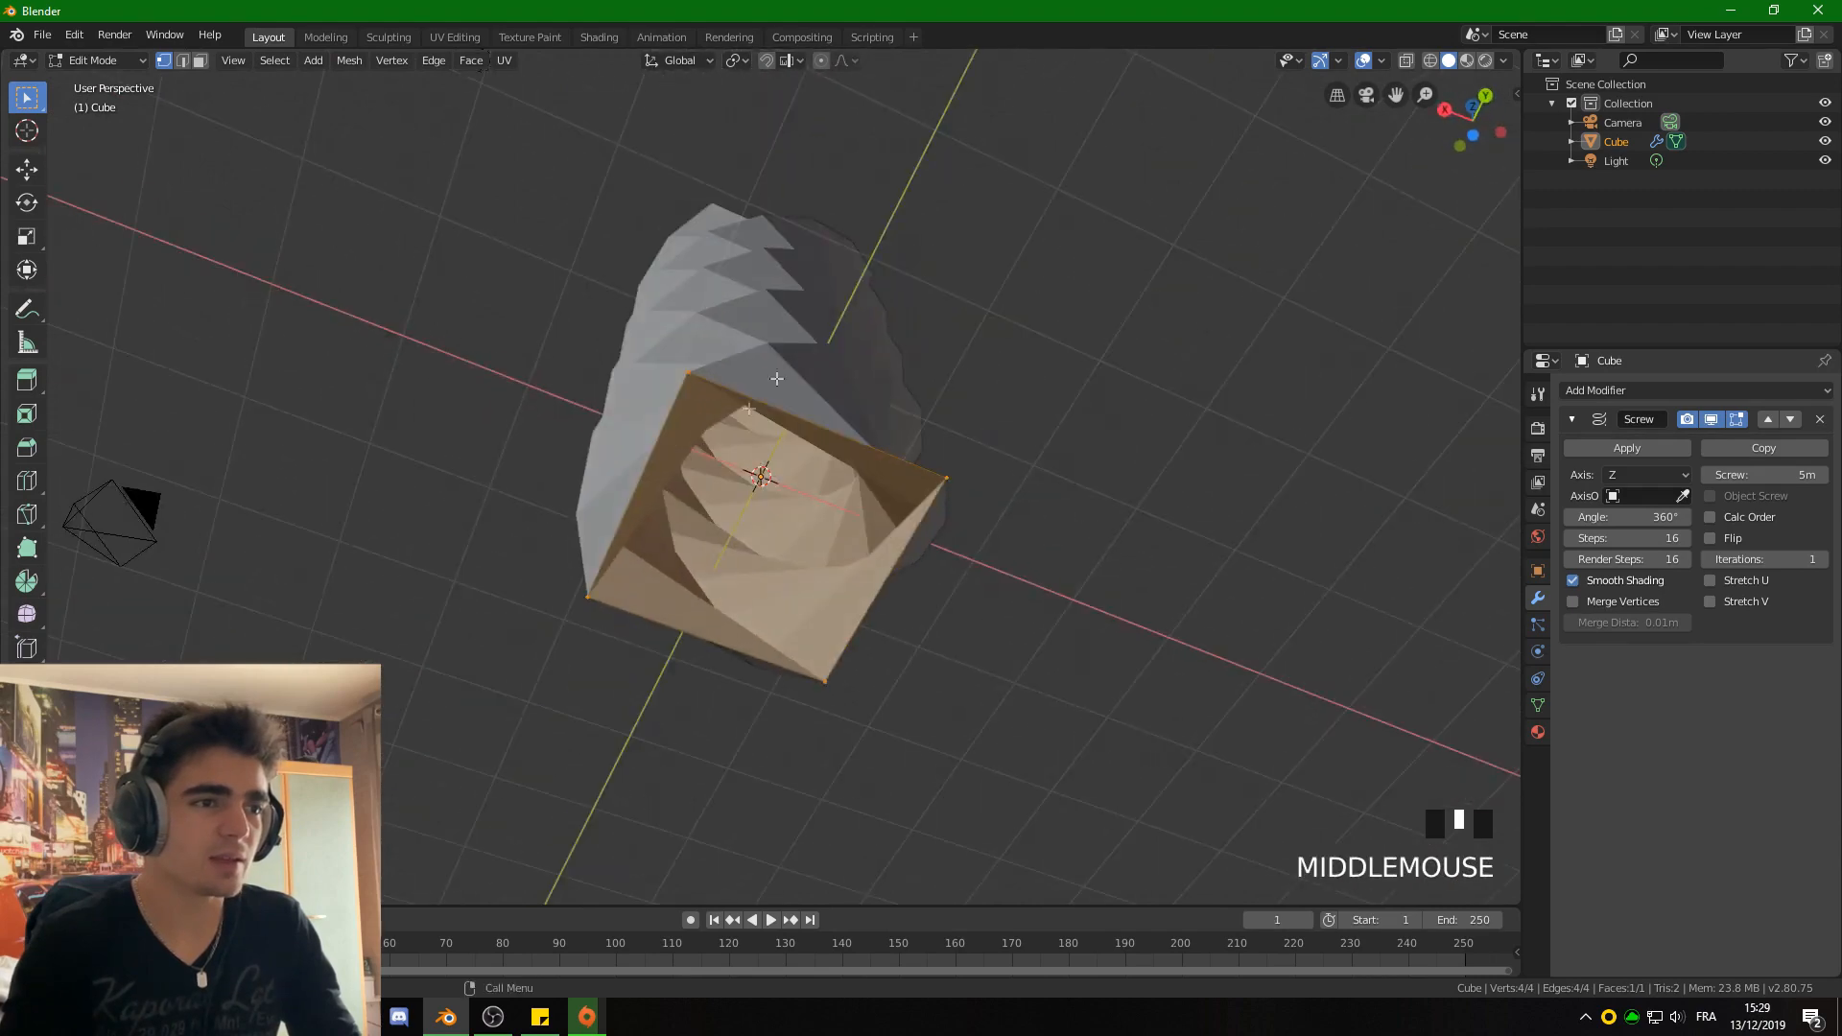
scroll(689, 419, down, 2)
middle_drag(690, 419, 672, 411)
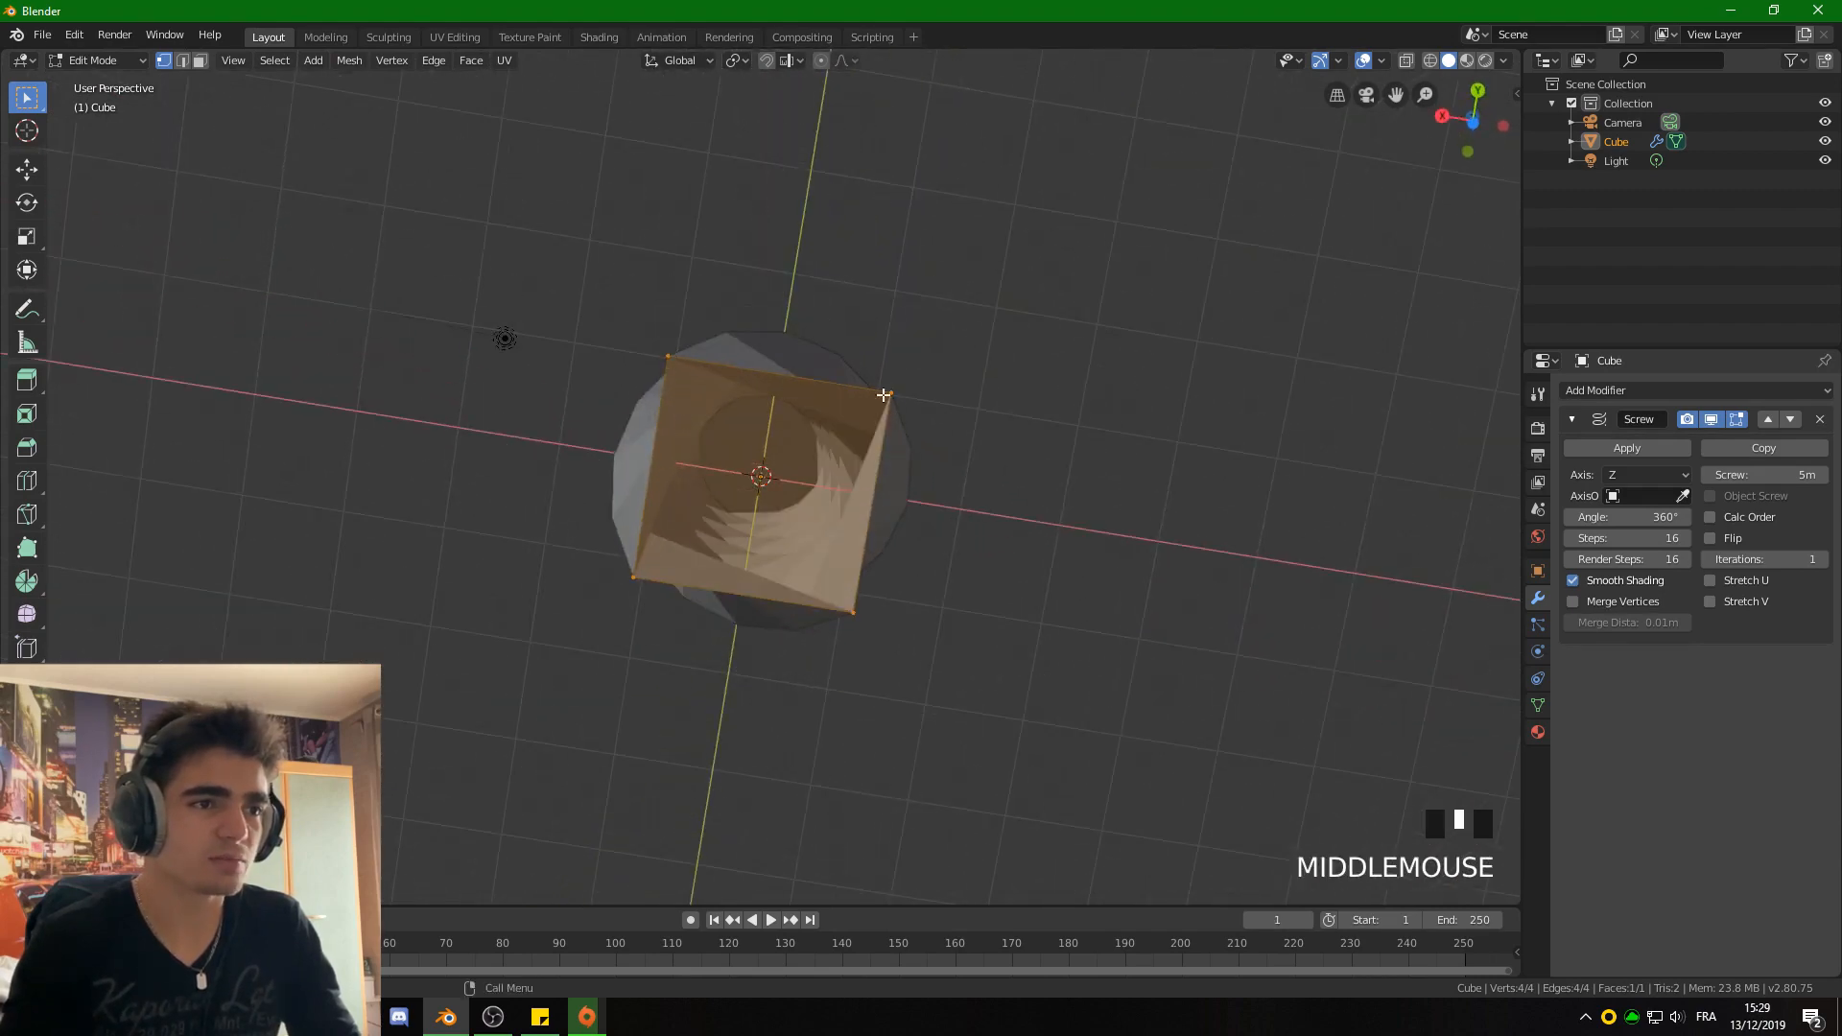
middle_drag(962, 320, 1031, 644)
scroll(1031, 643, down, 2)
shift+middle_drag(1052, 354, 1007, 444)
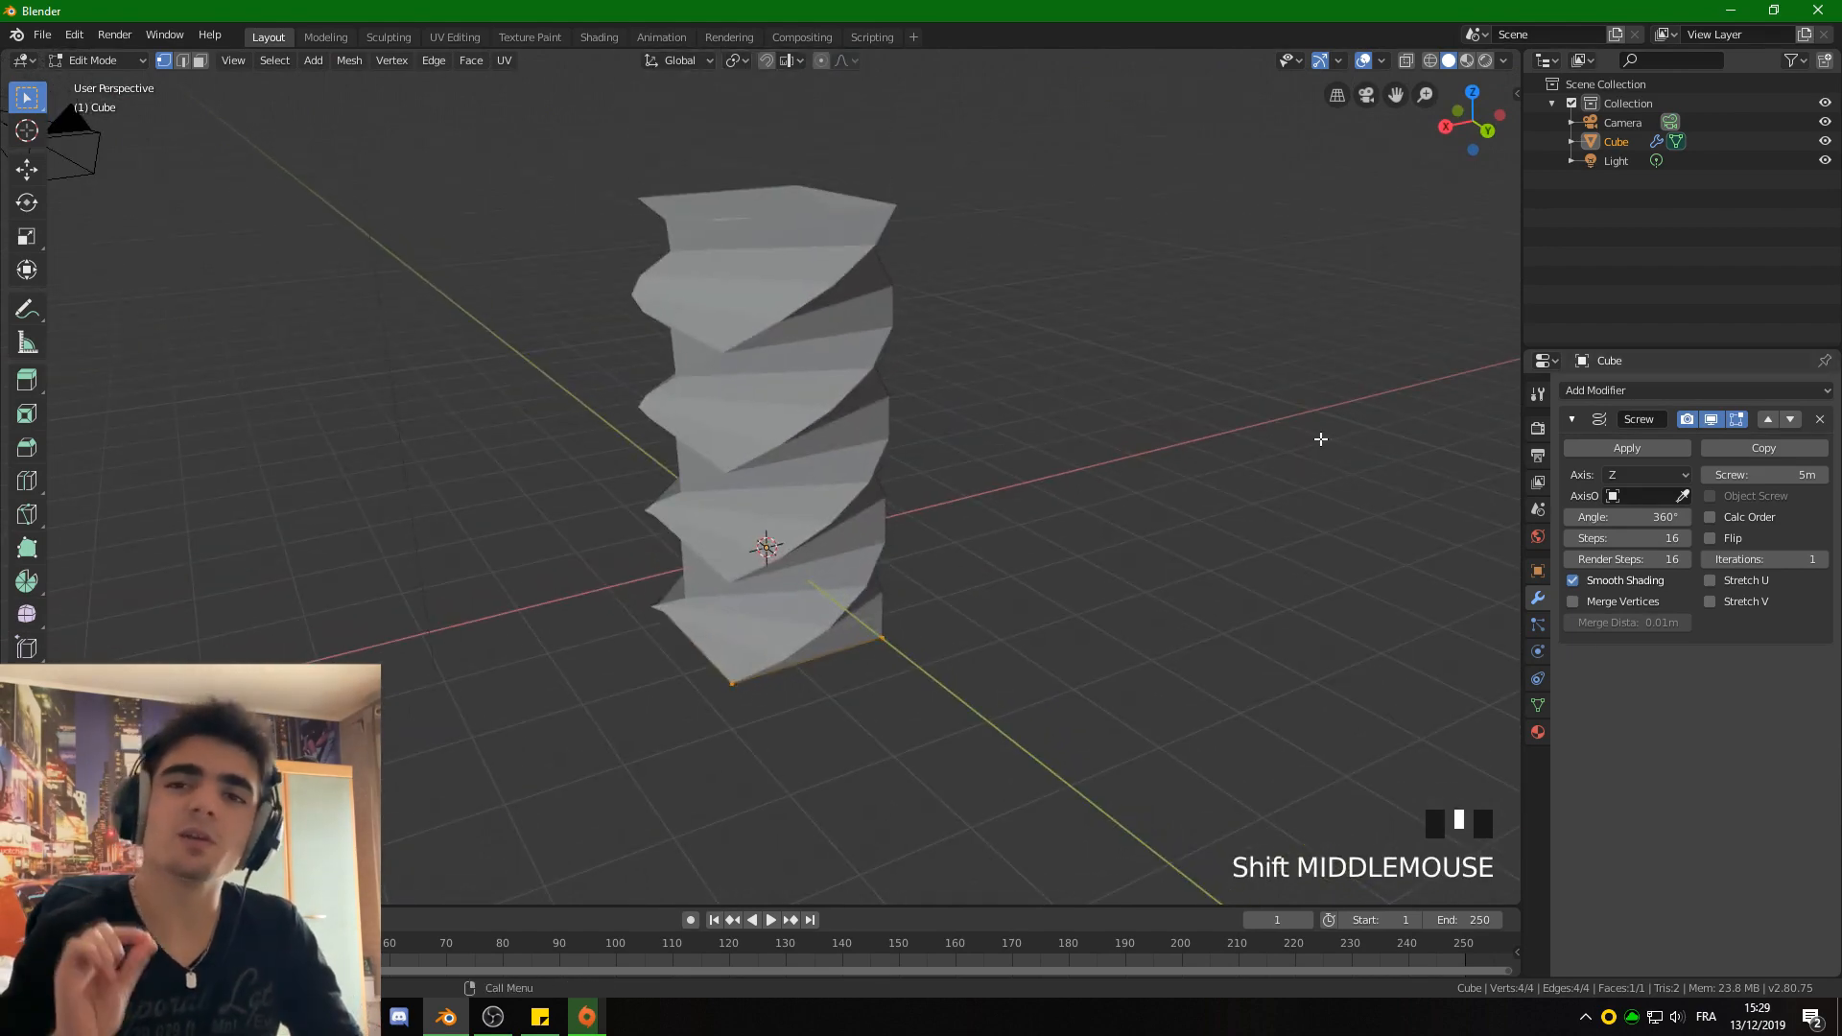
Remove the Screw modifier from the square face.
click(1821, 421)
scroll(711, 501, up, 2)
middle_drag(711, 502, 787, 425)
scroll(853, 505, up, 2)
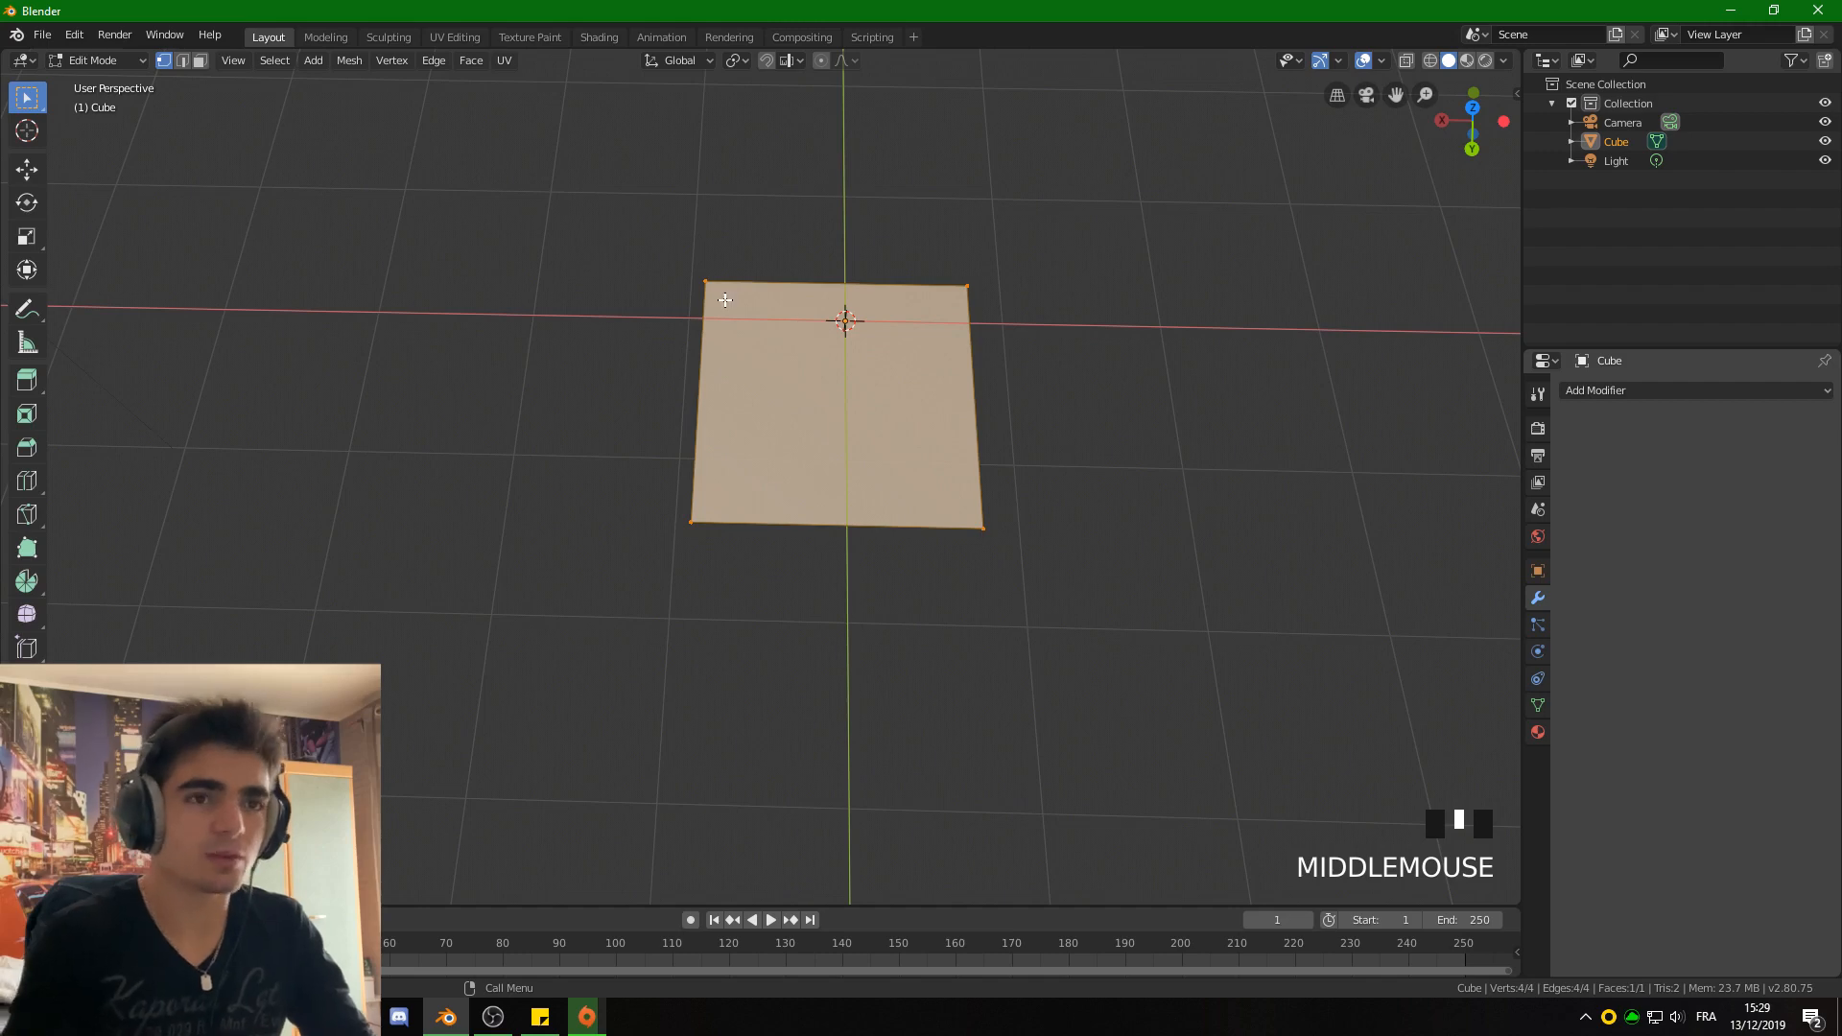
In top view, extrude the square's +Y edge outward along the Y axis by about 0.2 m.
click(1473, 107)
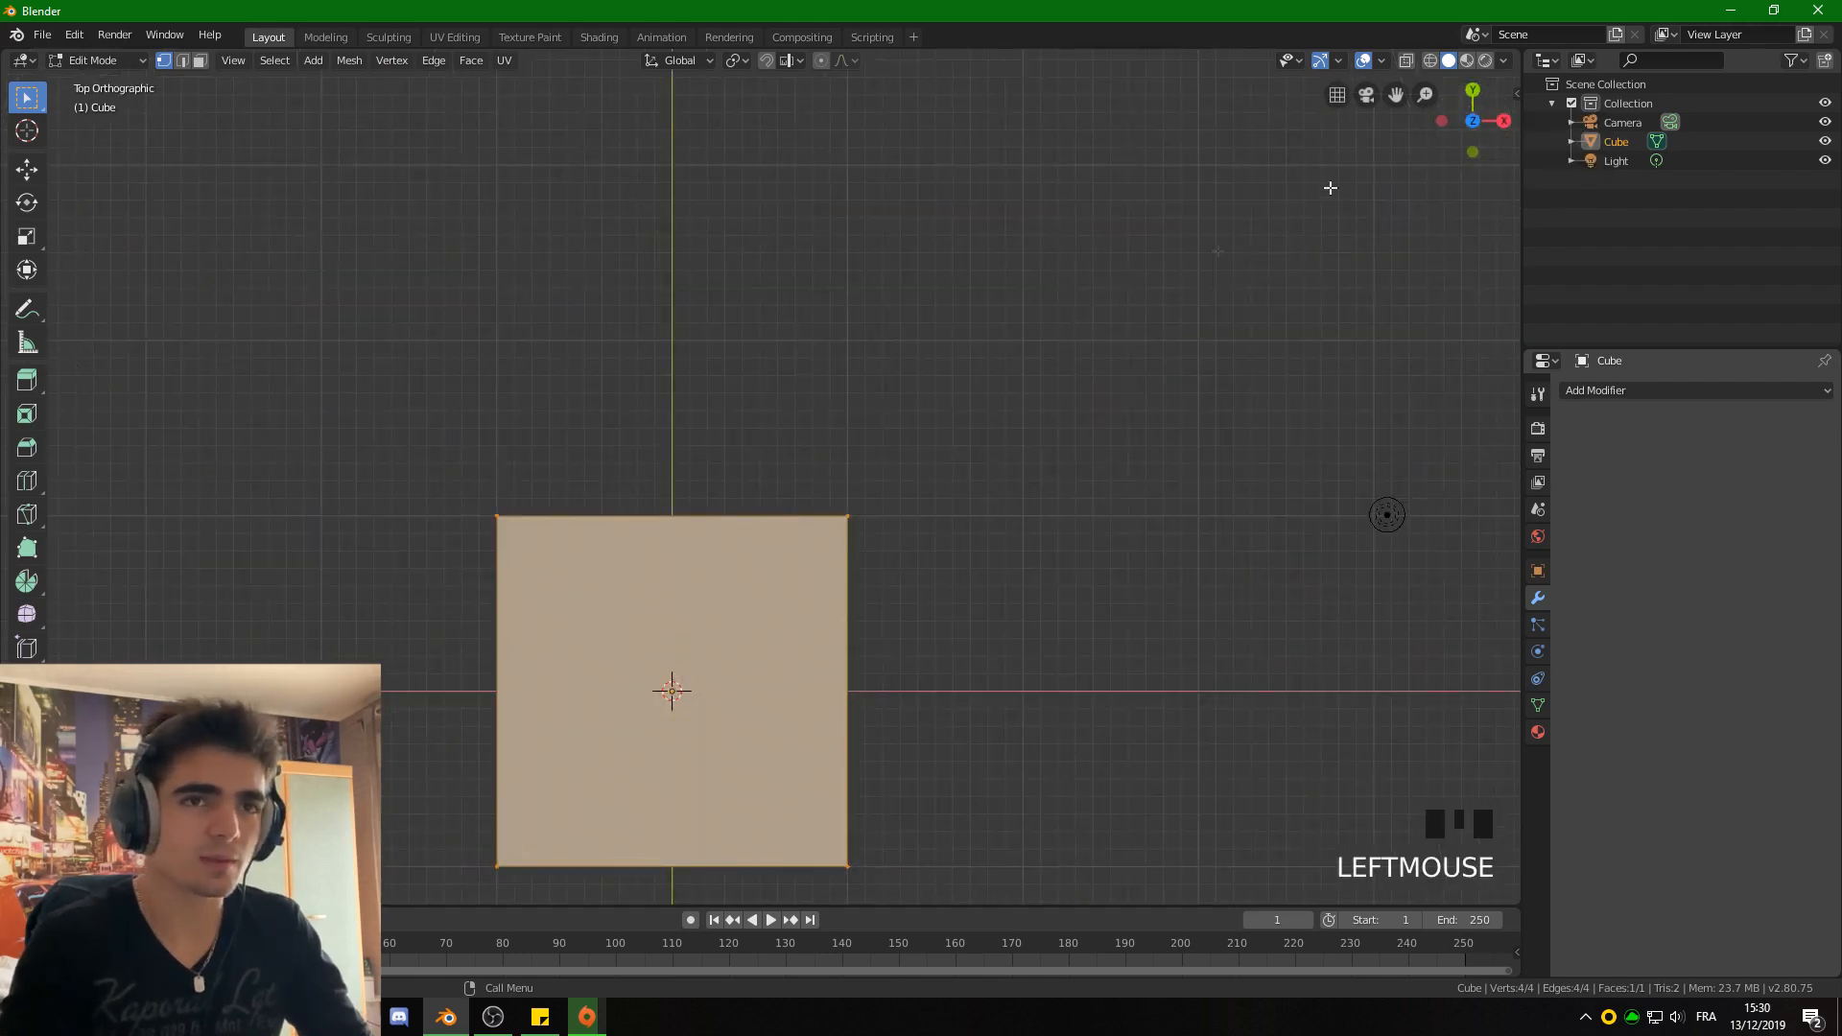
shift+middle_drag(1308, 250, 1328, 212)
shift+middle_drag(1407, 477, 1505, 320)
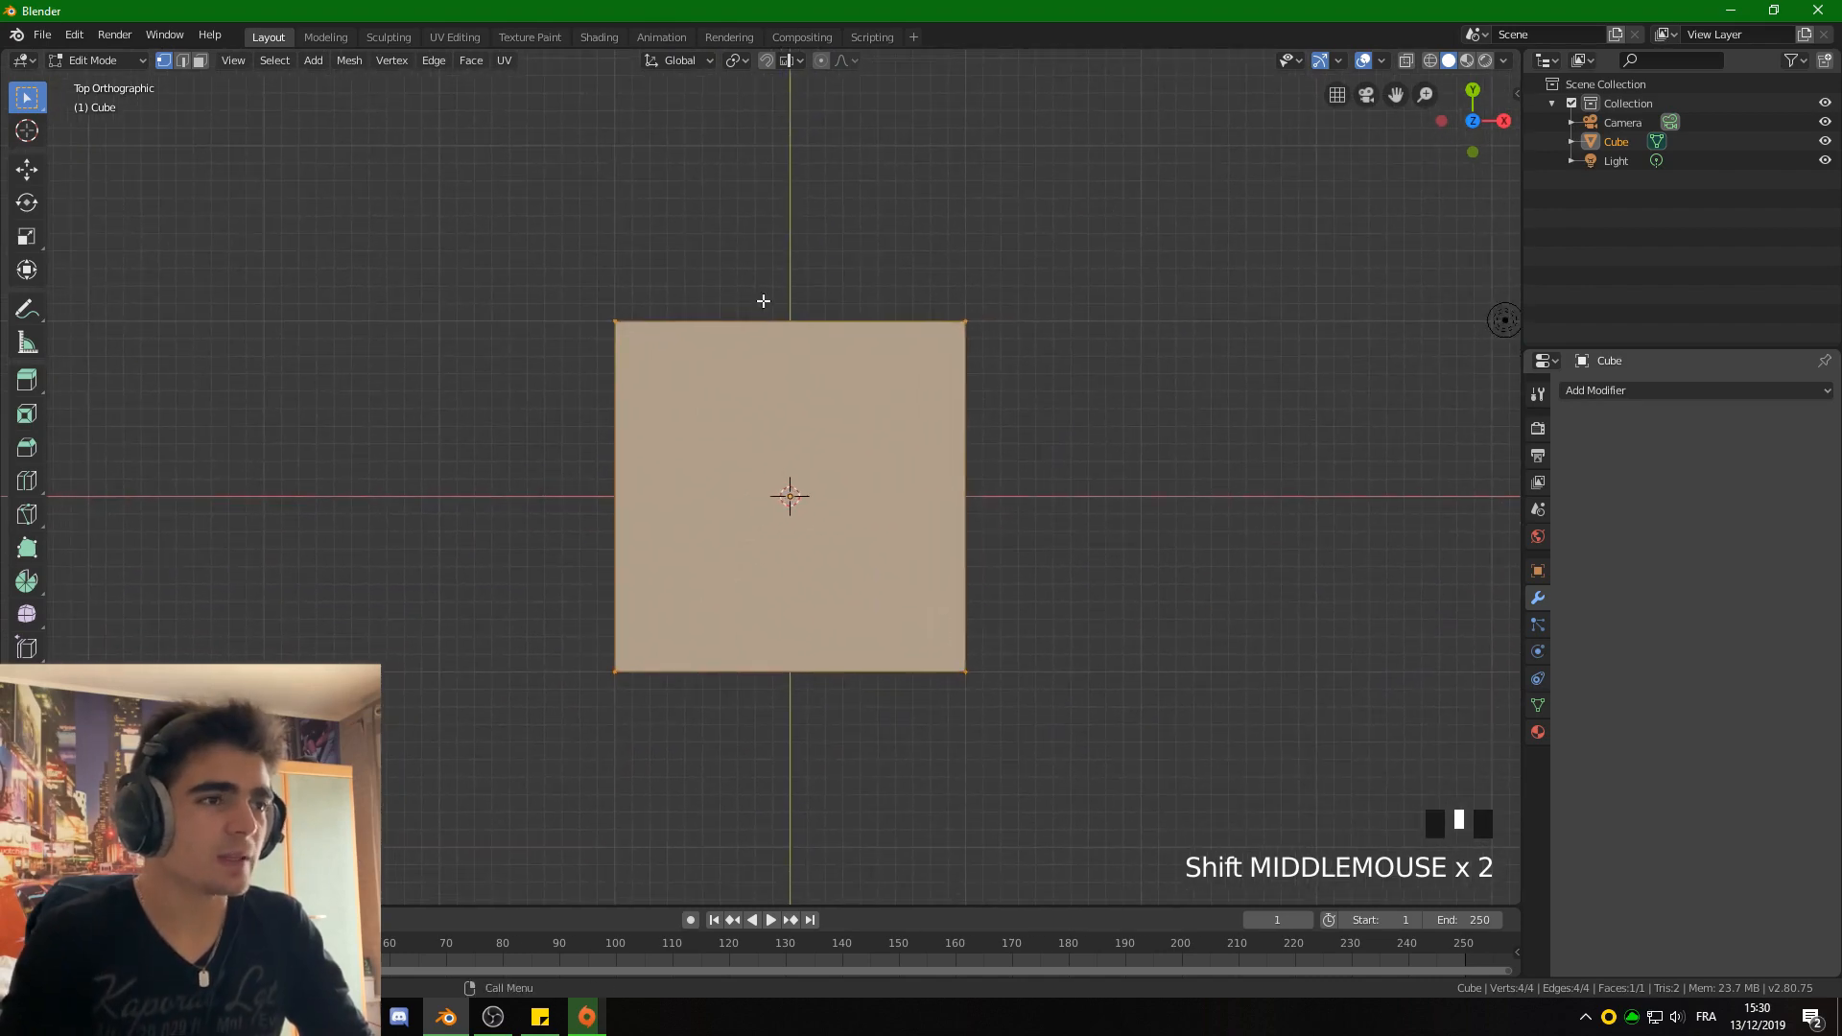
click(615, 323)
drag(555, 270, 1070, 354)
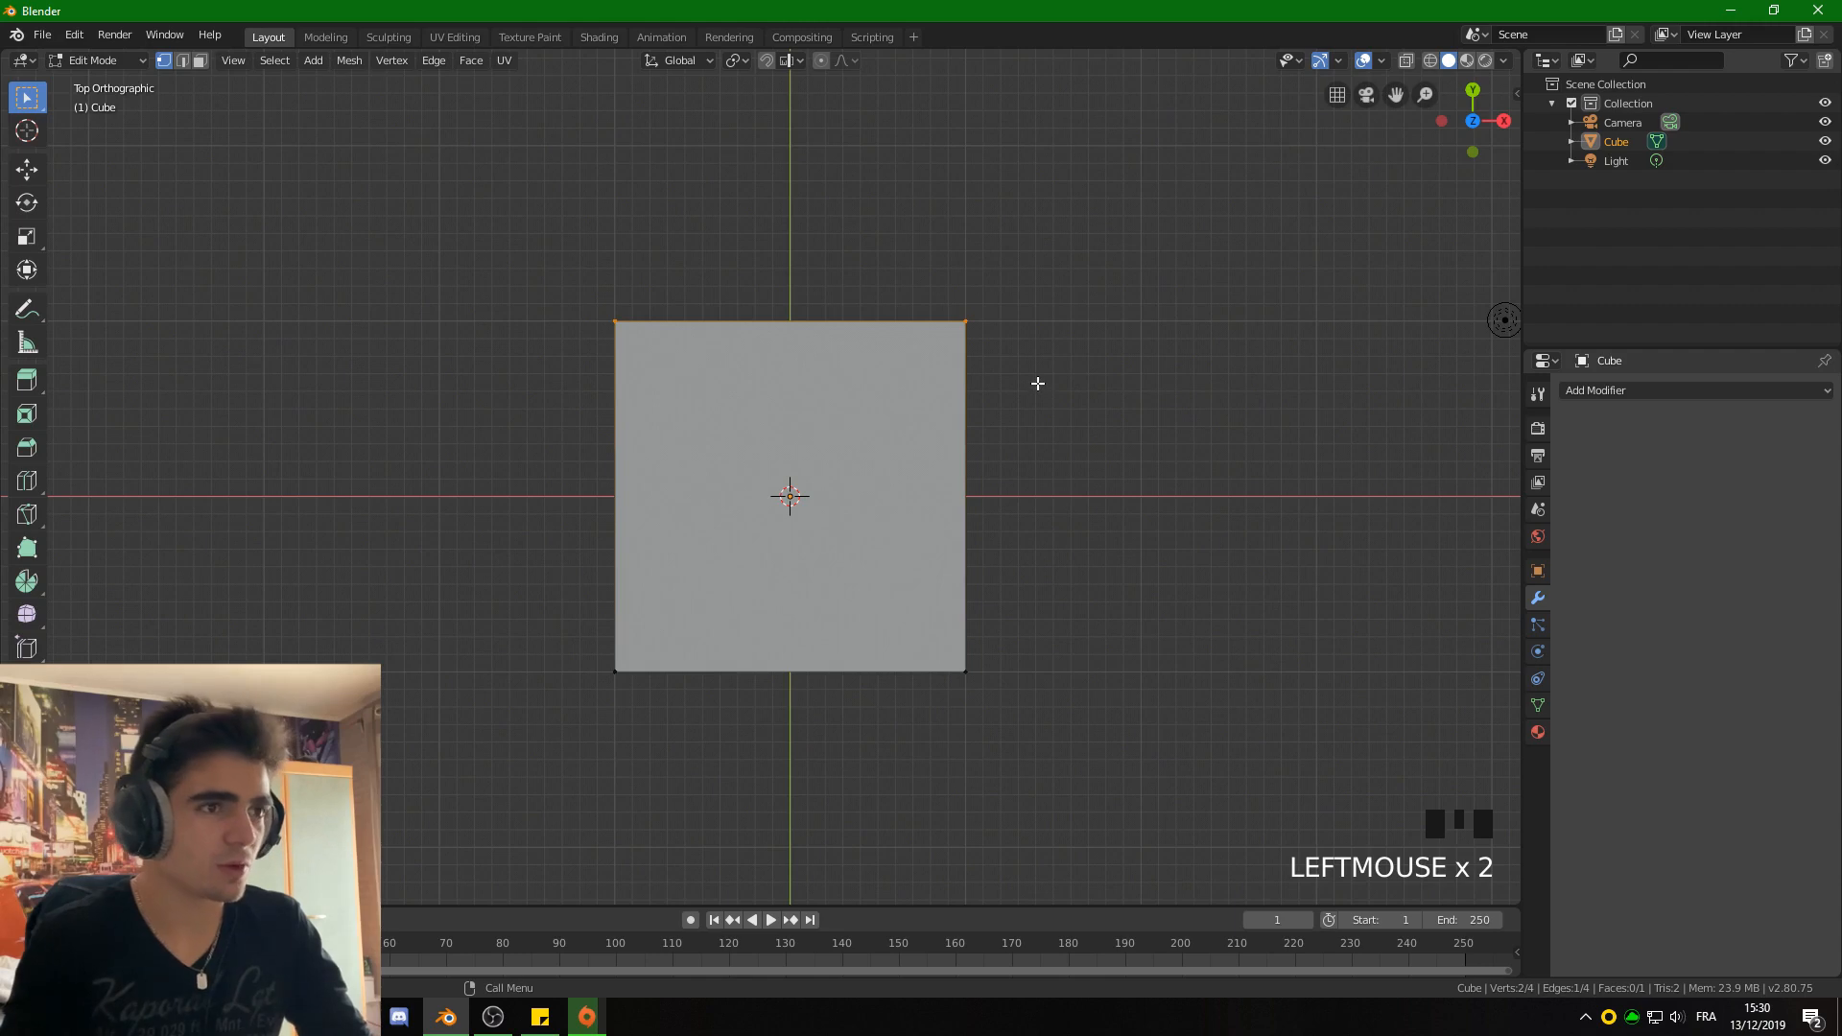
key(e)
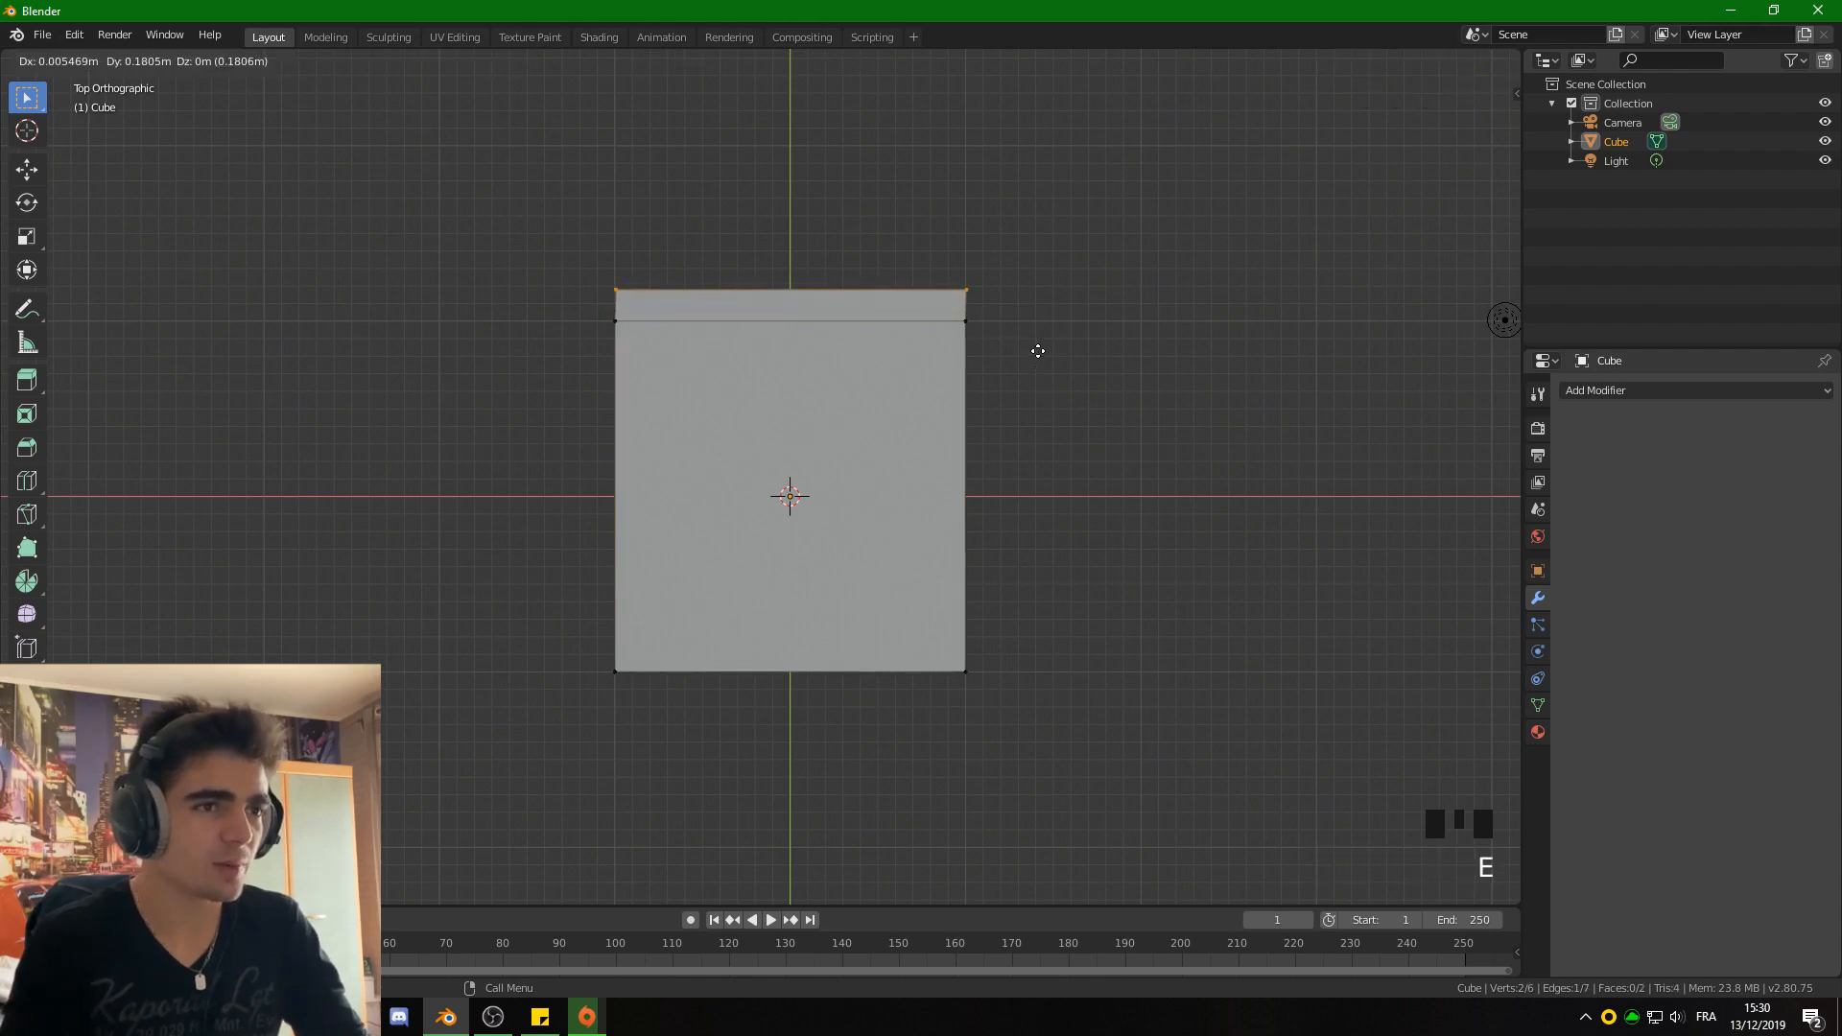
key(y)
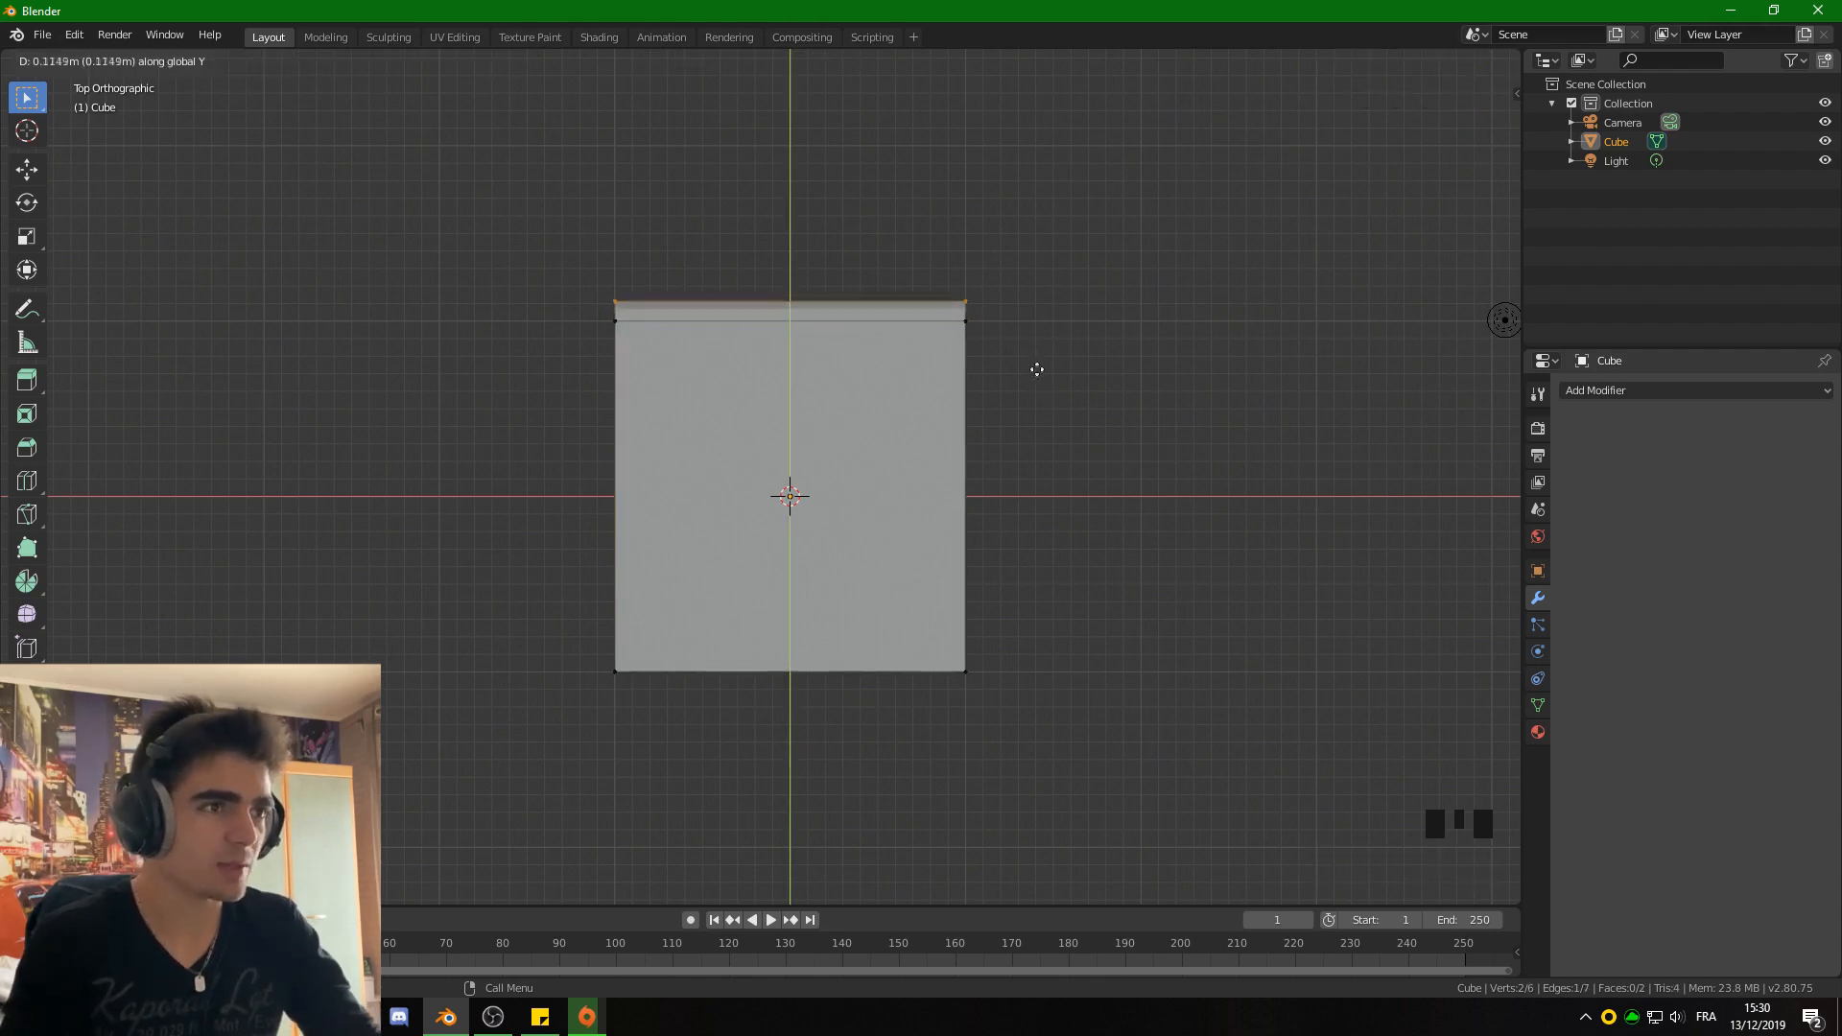
click(994, 348)
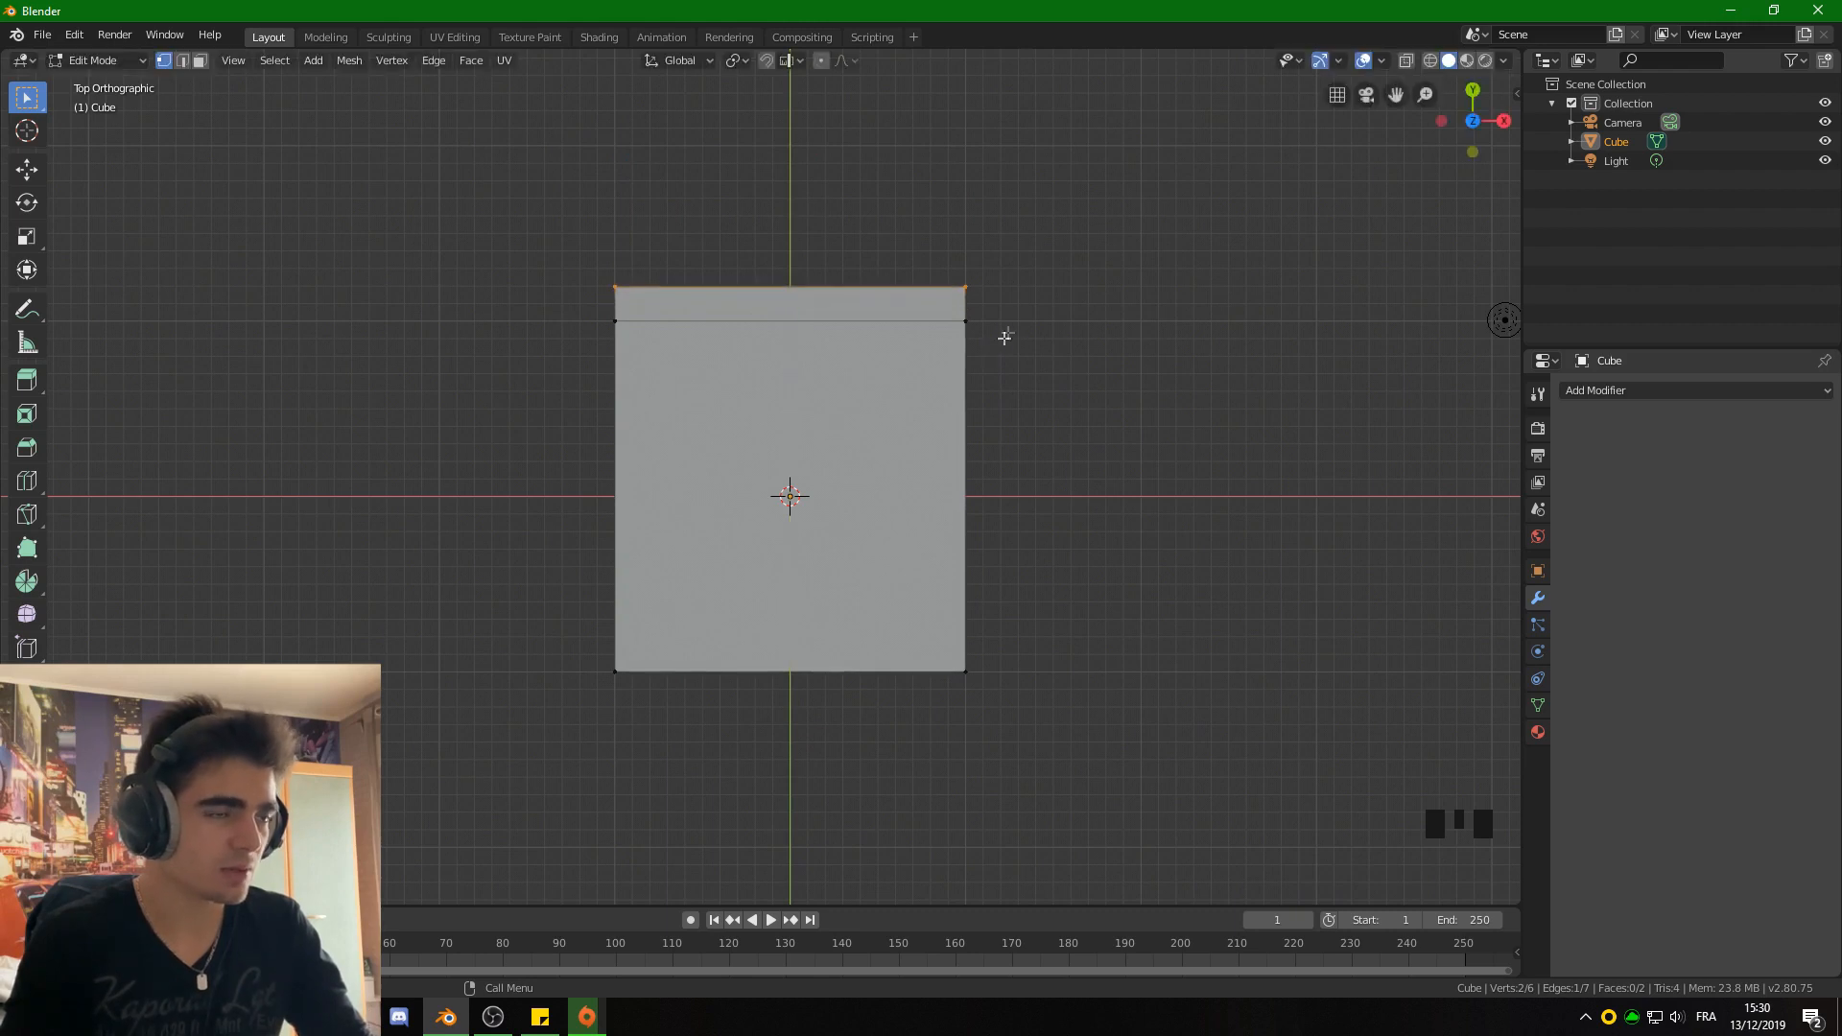
Scale the extruded +Y edge wider by about 1.15 and move it outward along the Y axis by about 0.1 m.
key(s)
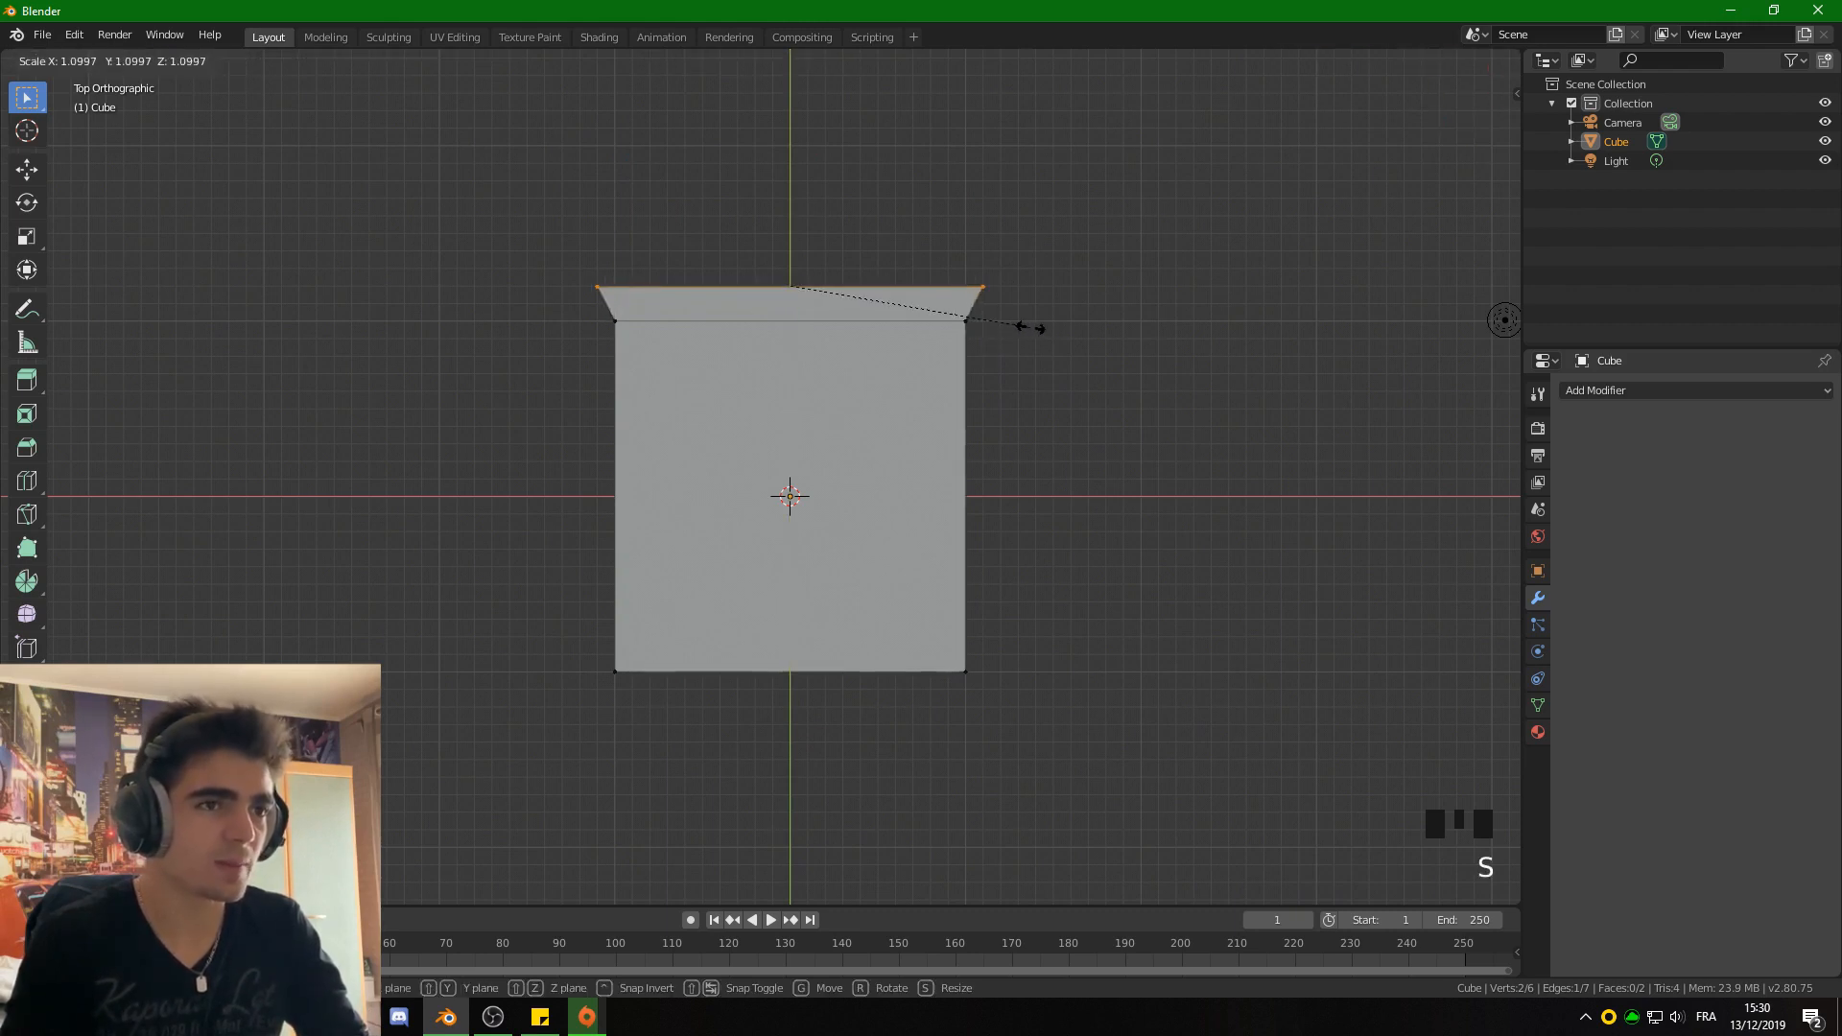
click(1030, 328)
key(s)
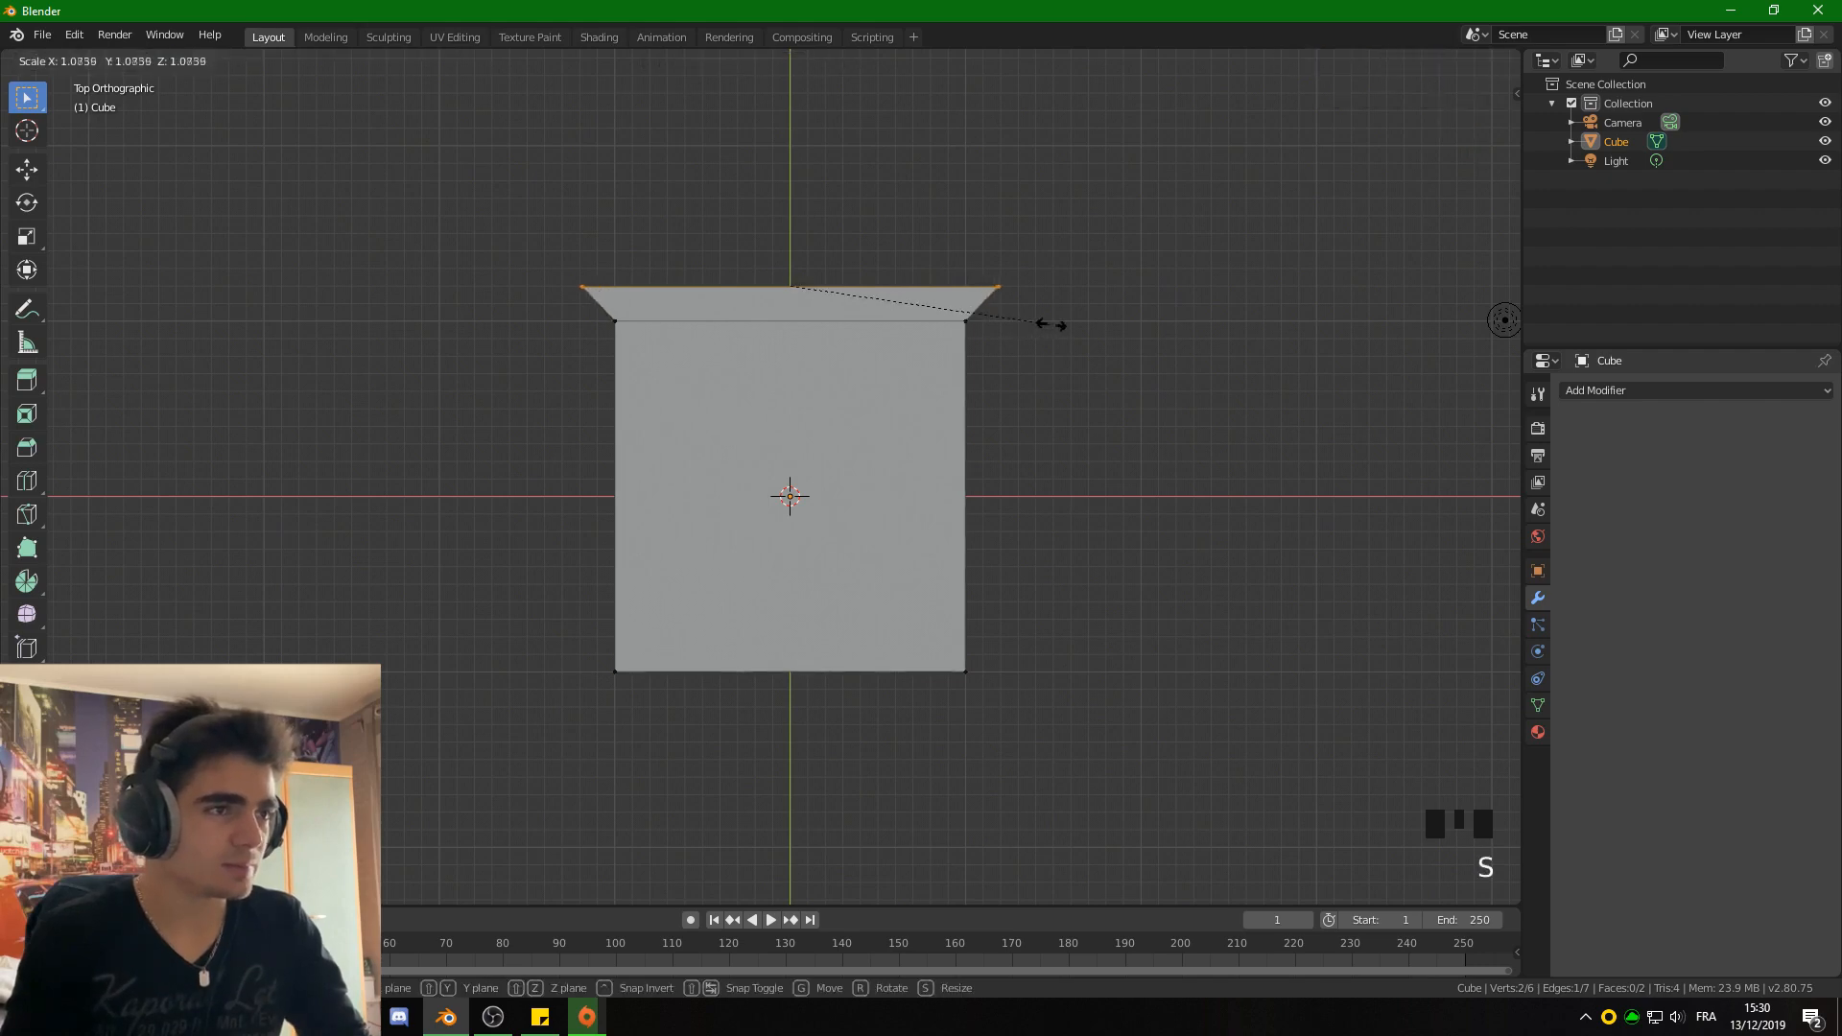
click(1043, 322)
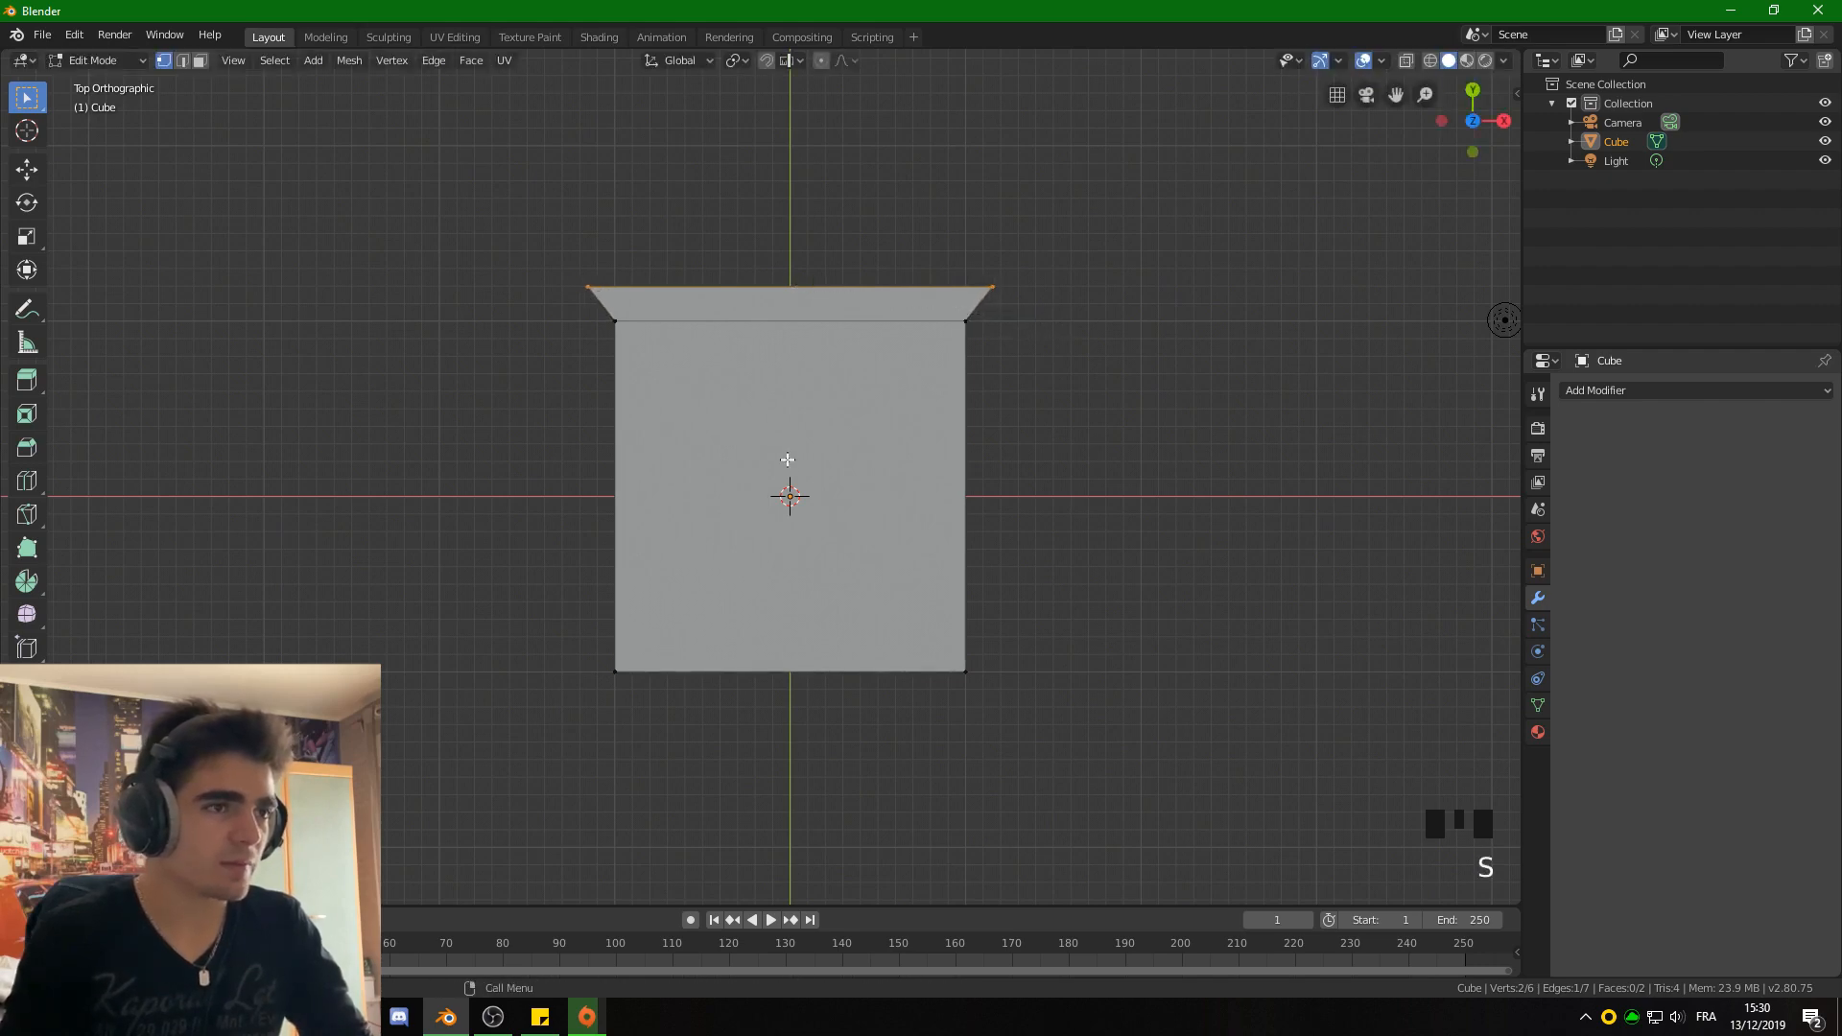
key(g)
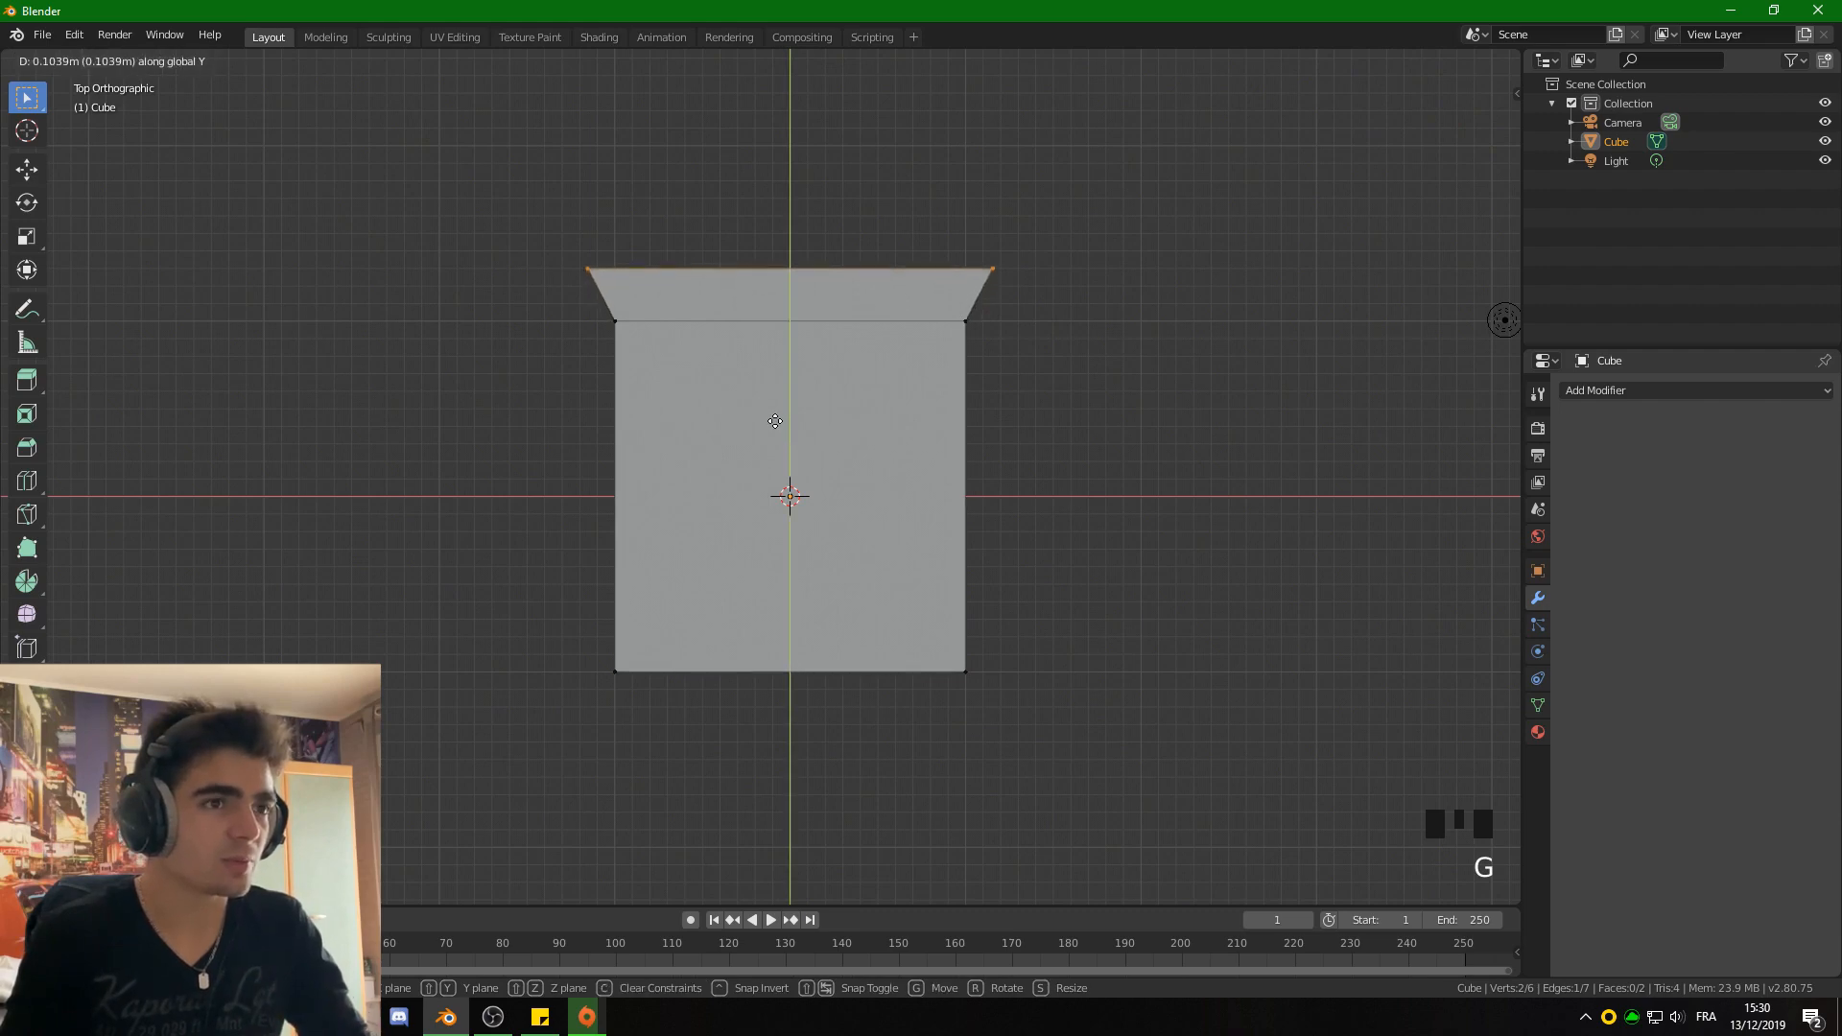
click(775, 421)
Extrude the square's -Y edge outward by about 0.3 m and scale the new edge to about 1.18.
click(612, 670)
shift+click(966, 670)
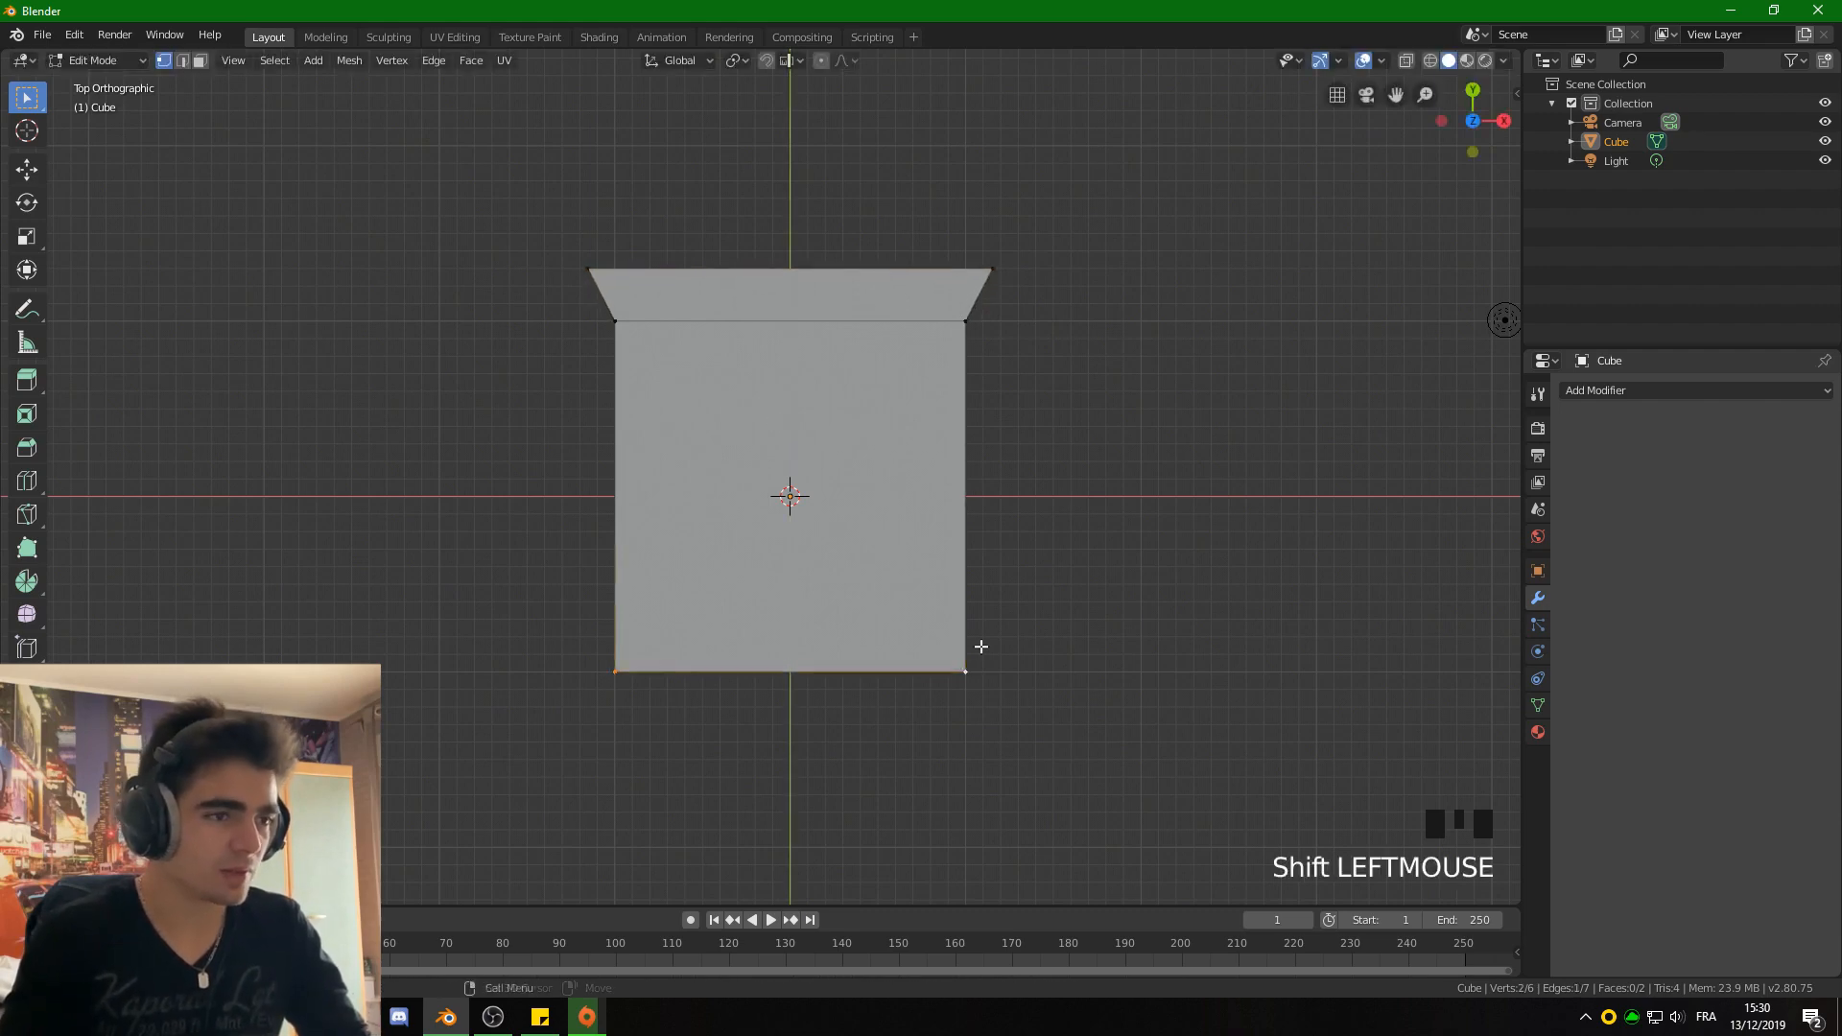
key(e)
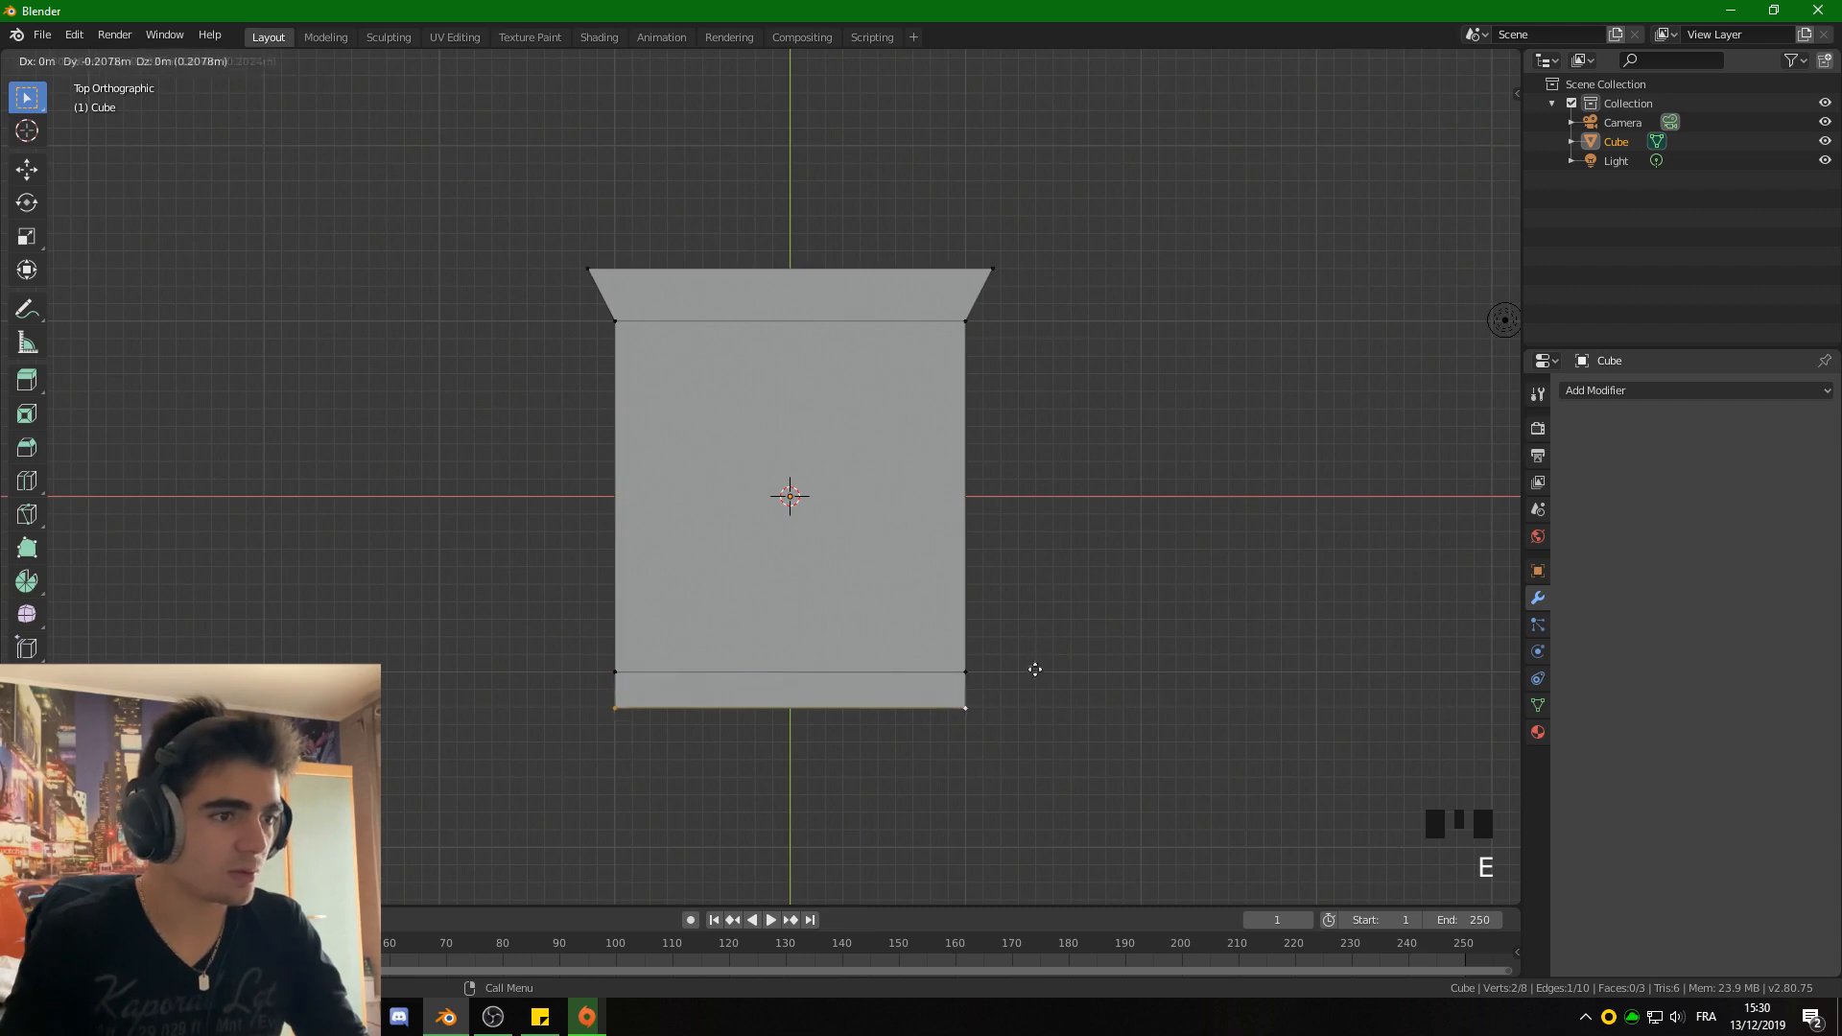
click(1034, 684)
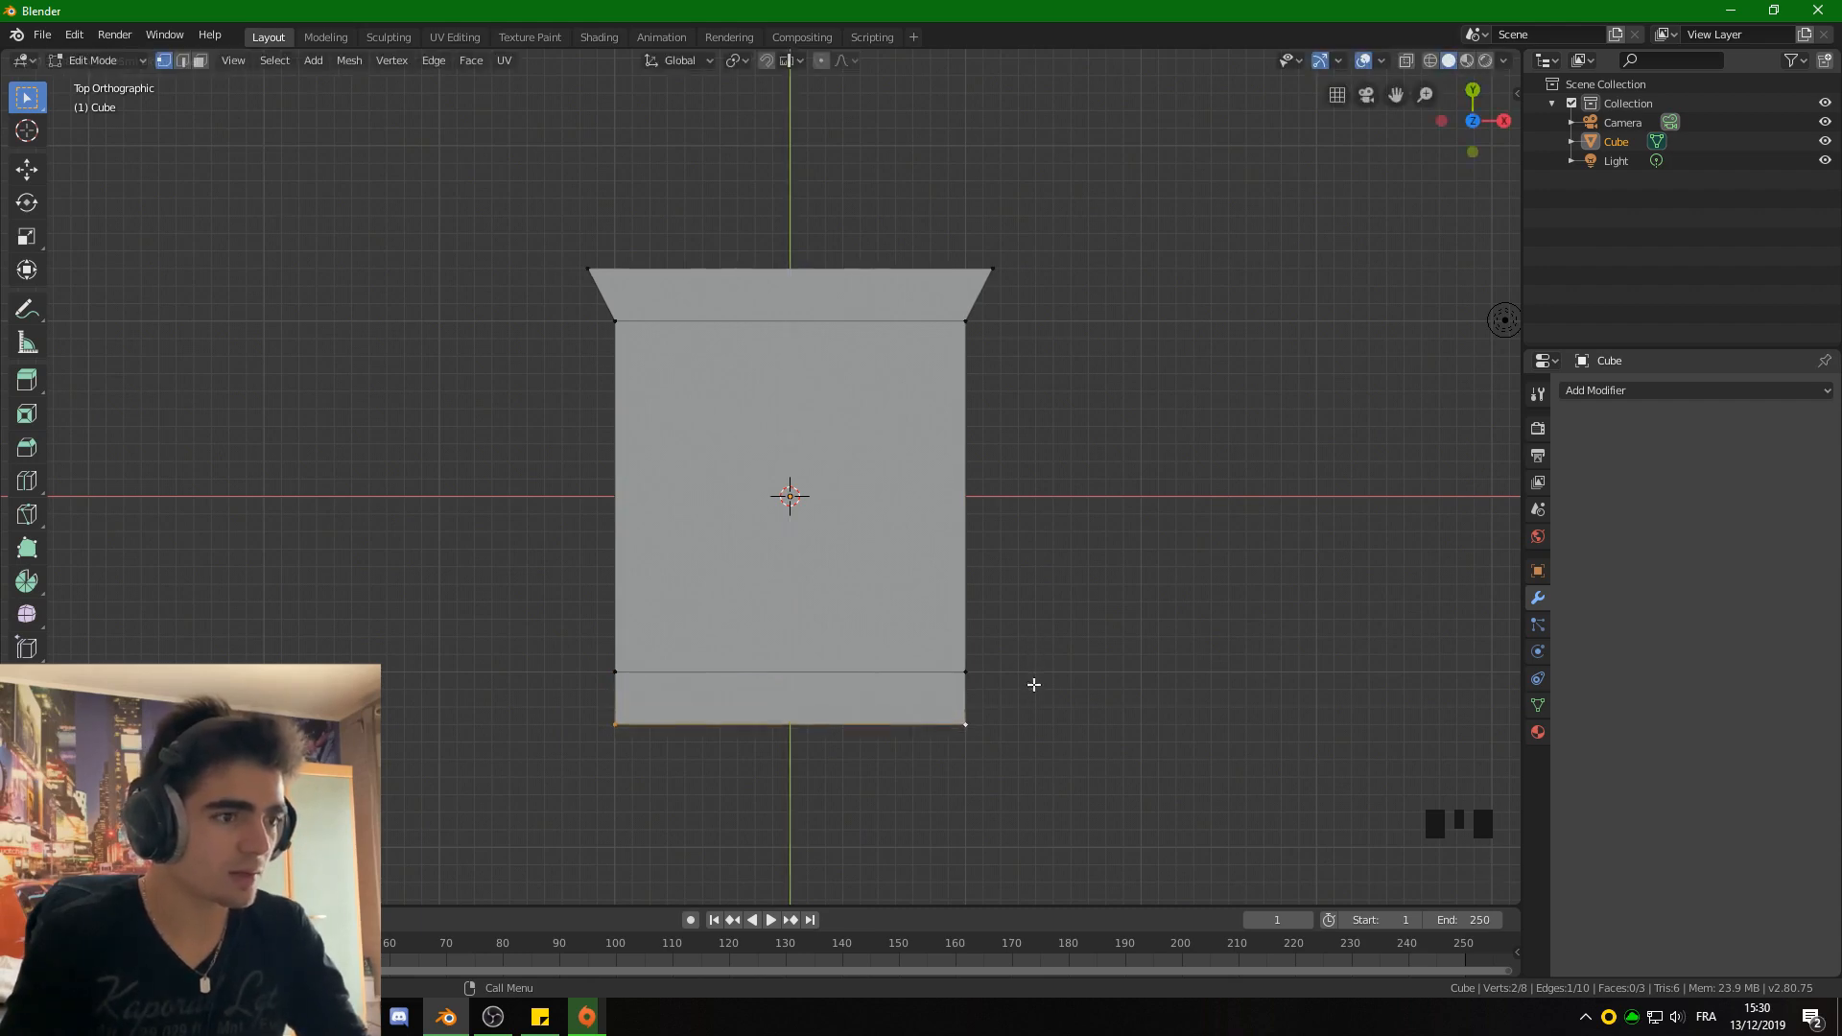
key(s)
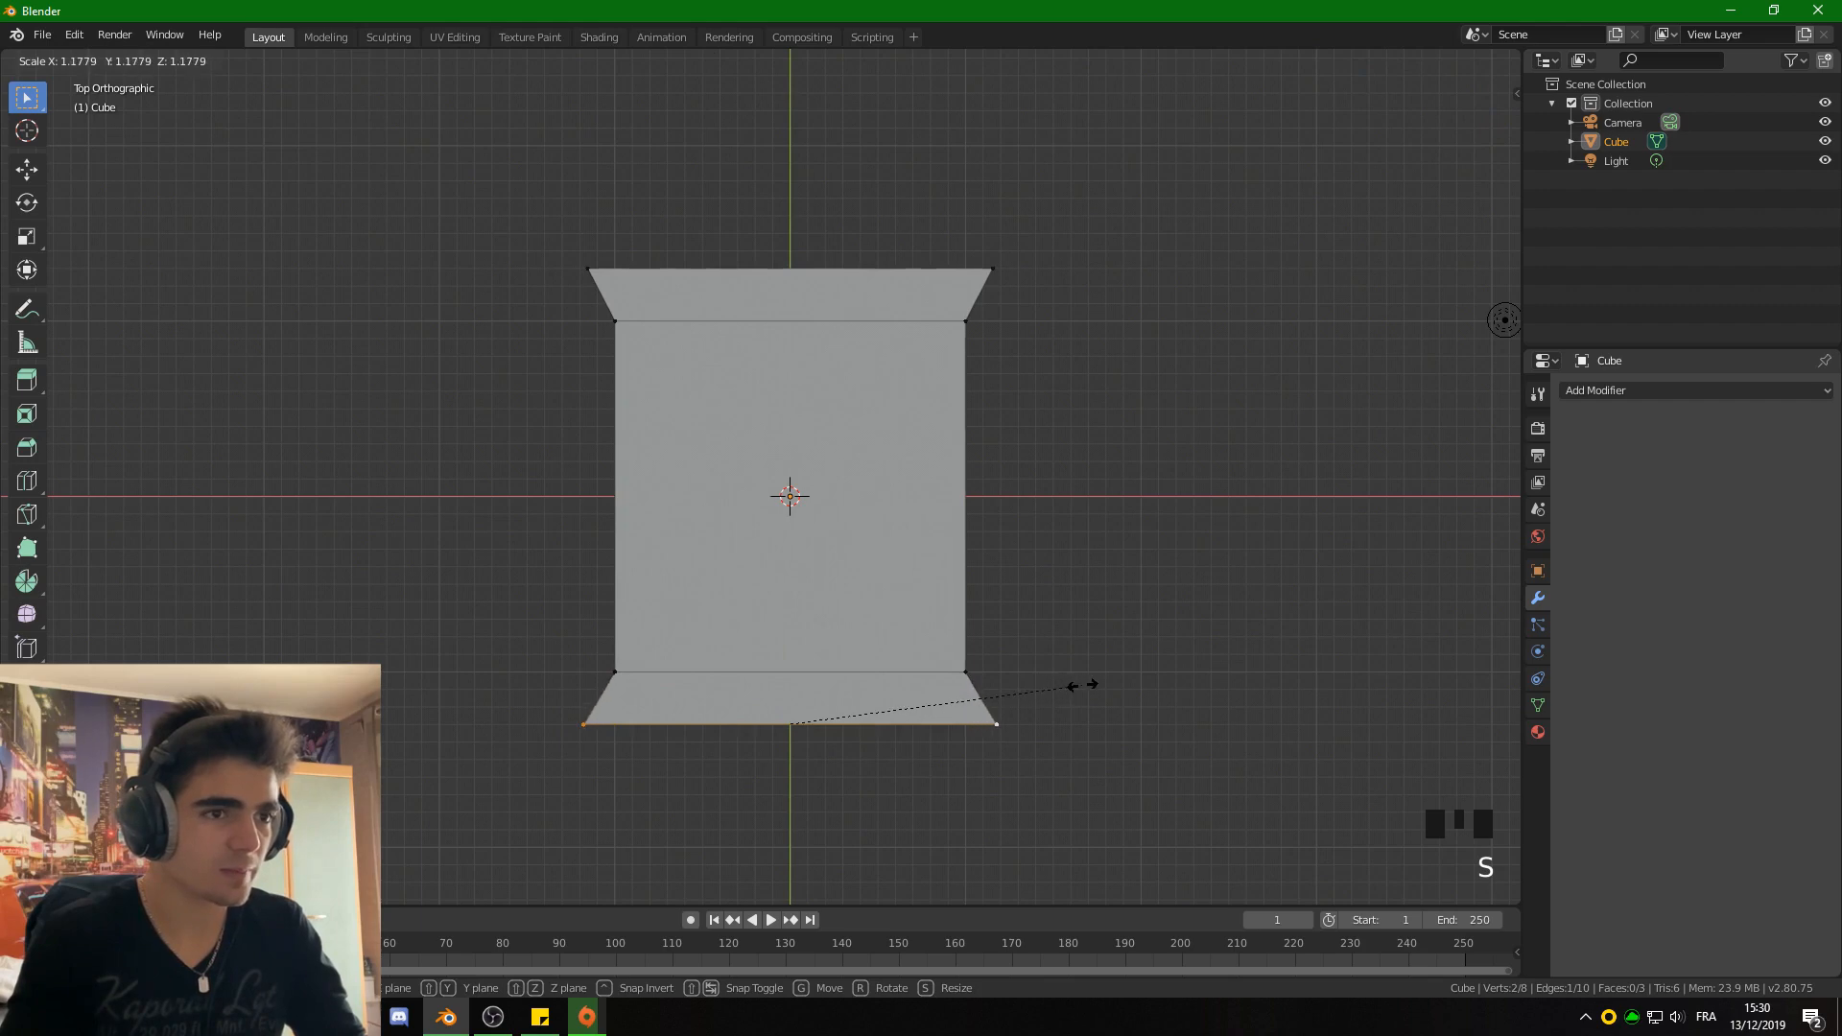
click(1082, 685)
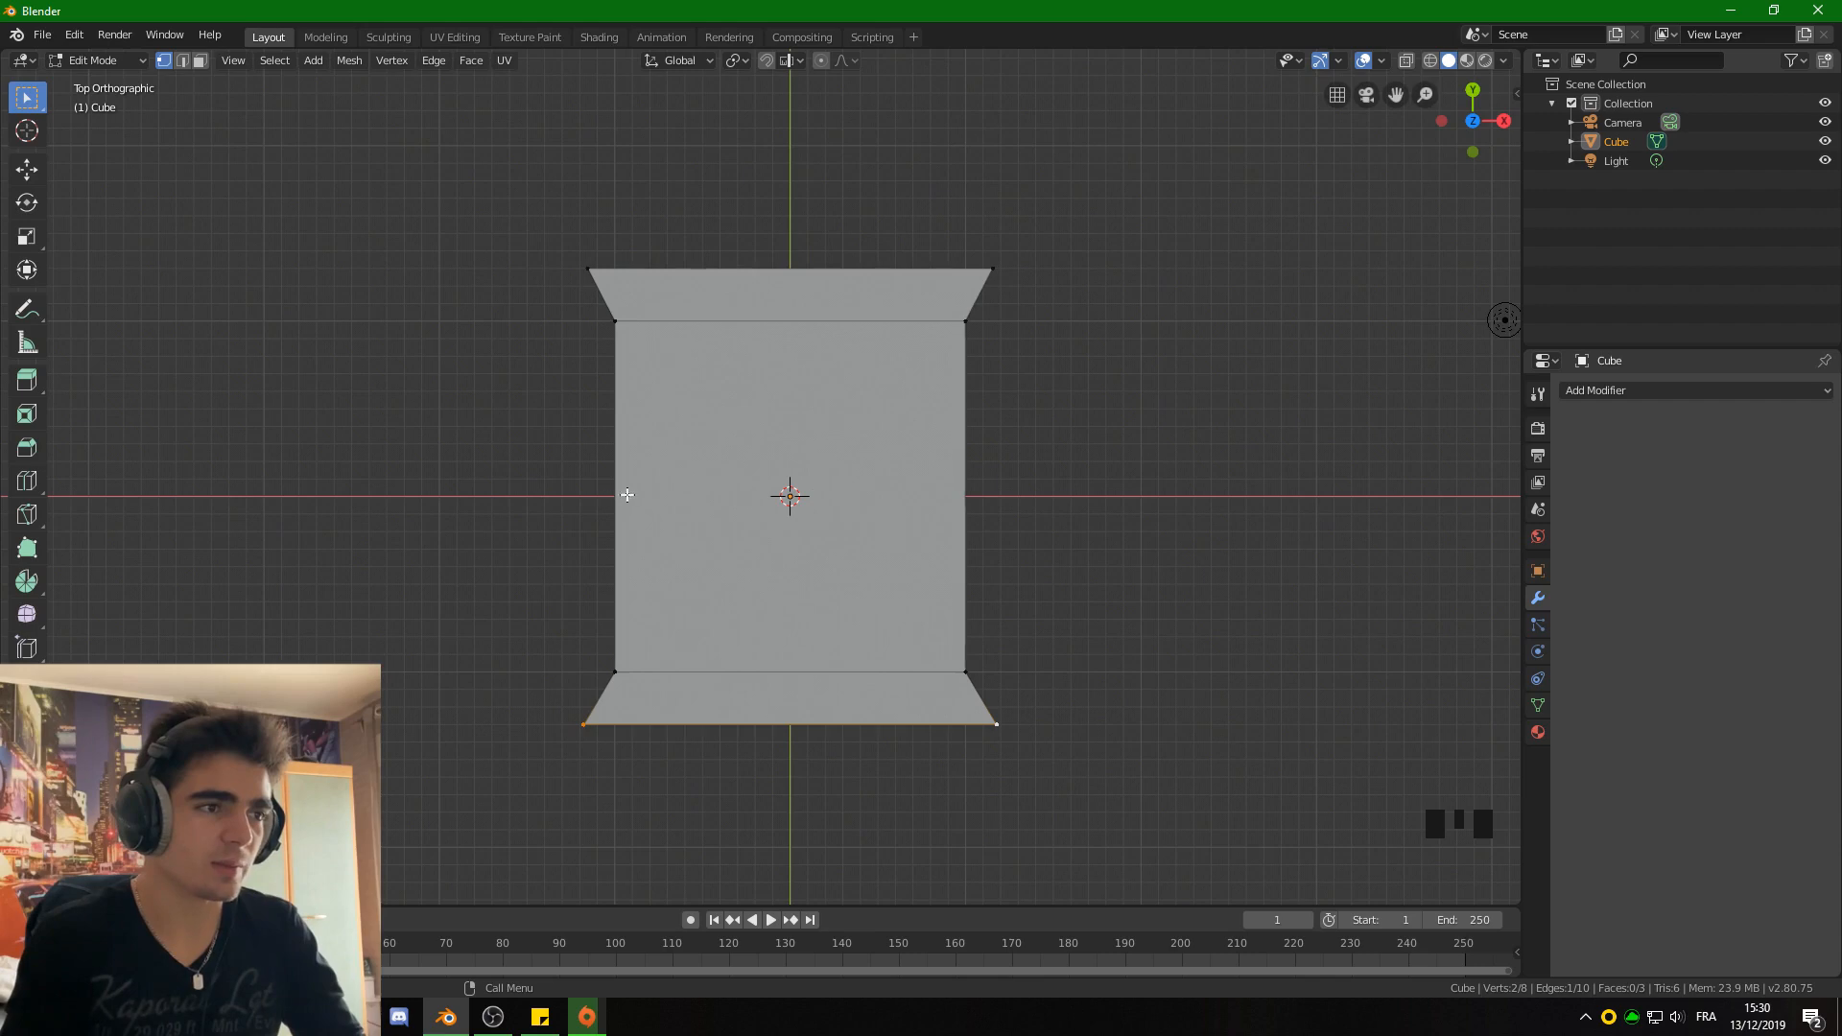
Add a centred loop cut across the middle of the square and scale it along X to about 0.65.
key(ctrl+r)
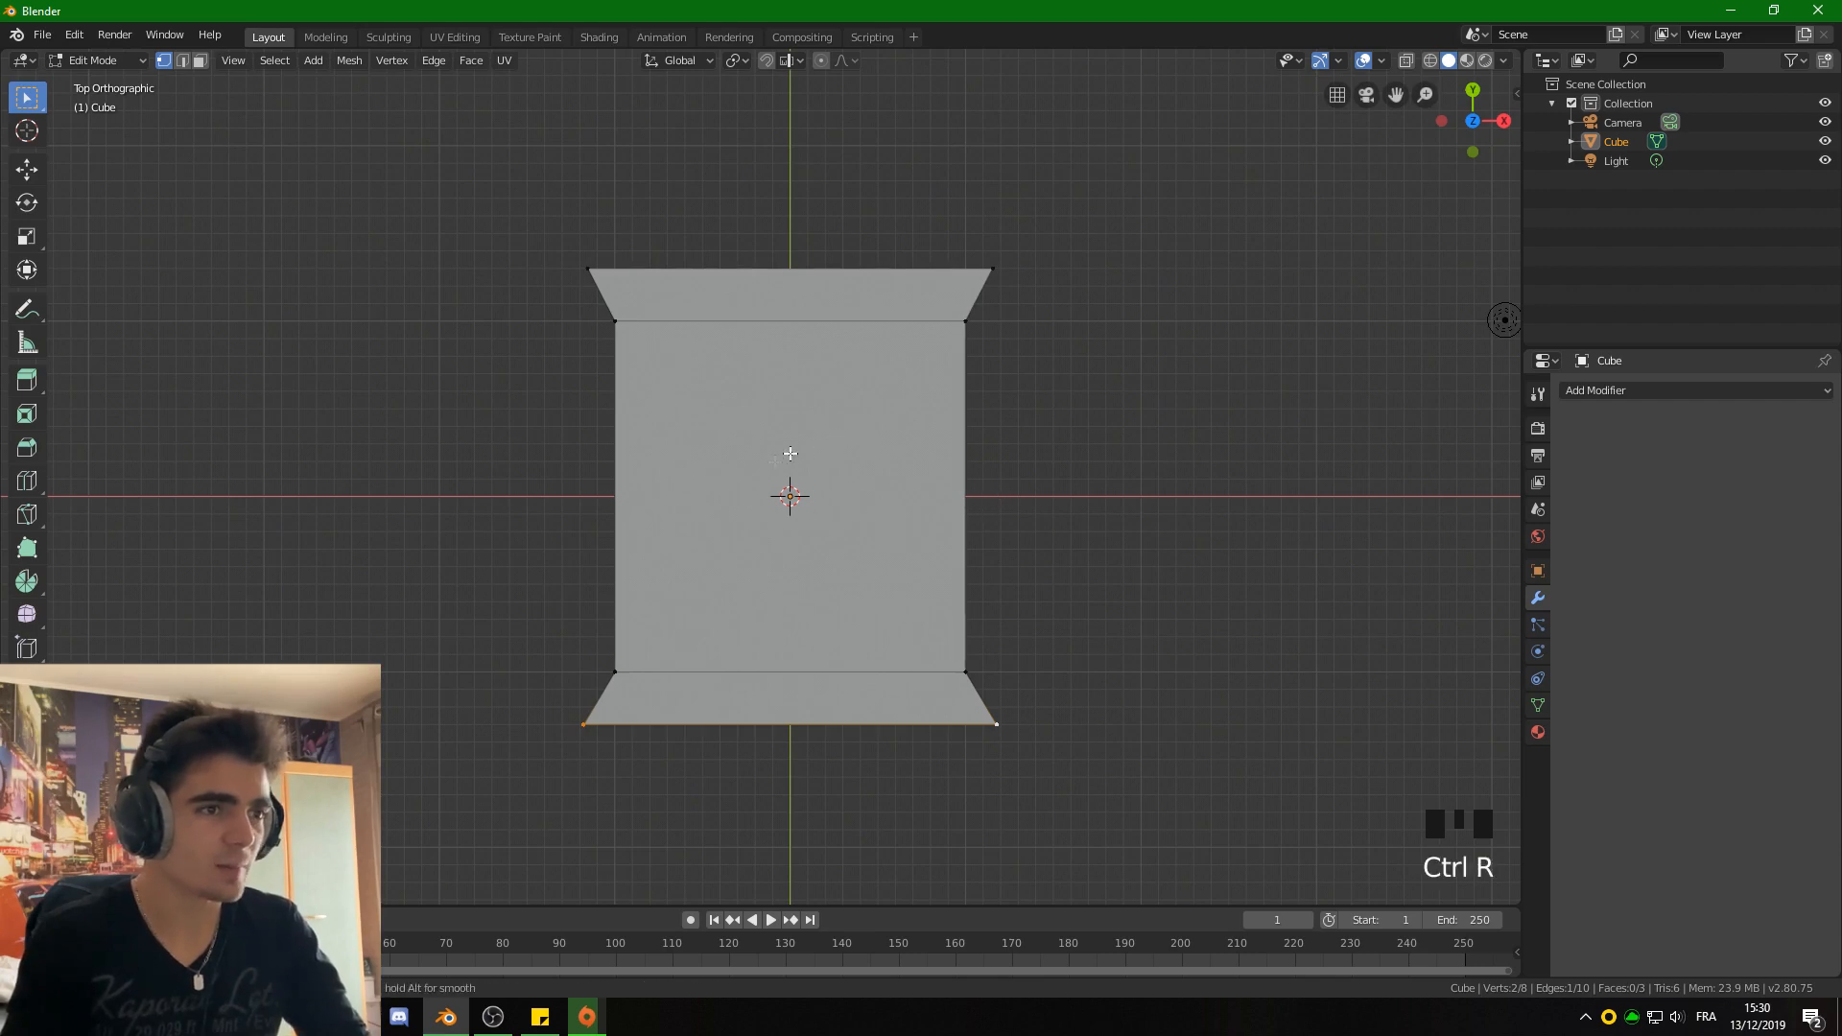
click(622, 489)
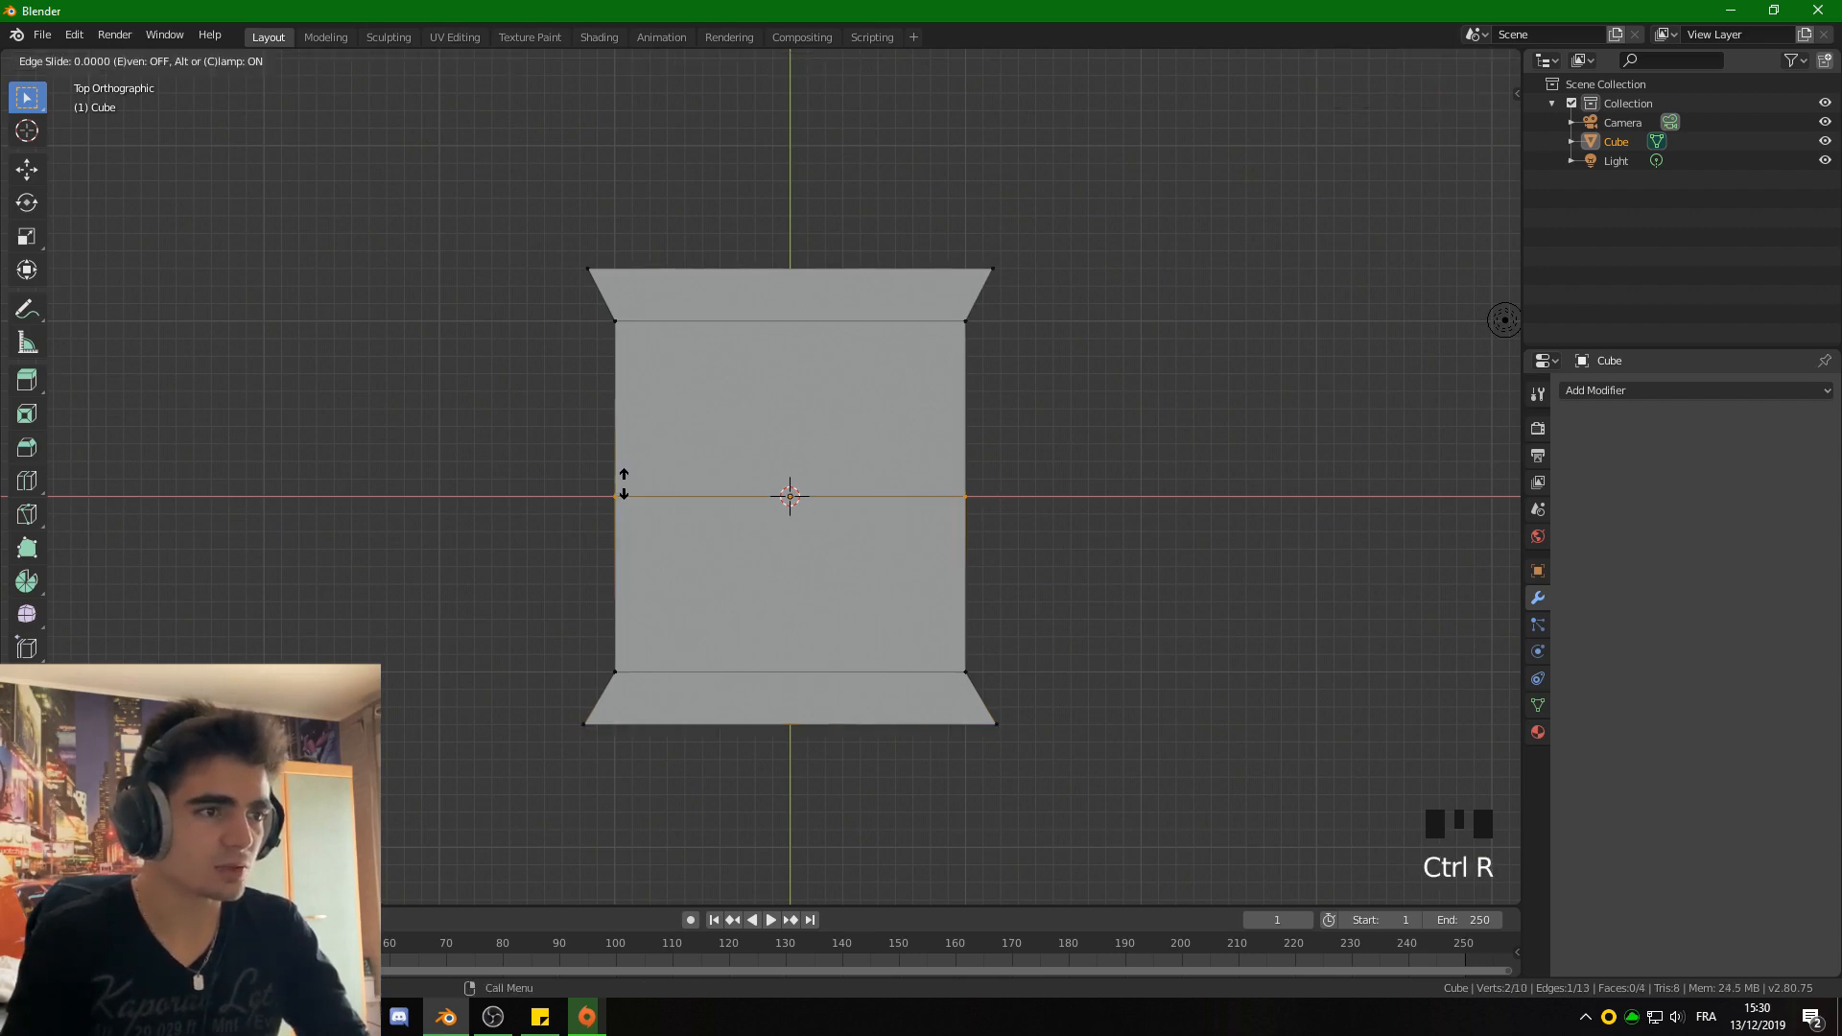
right_click(623, 485)
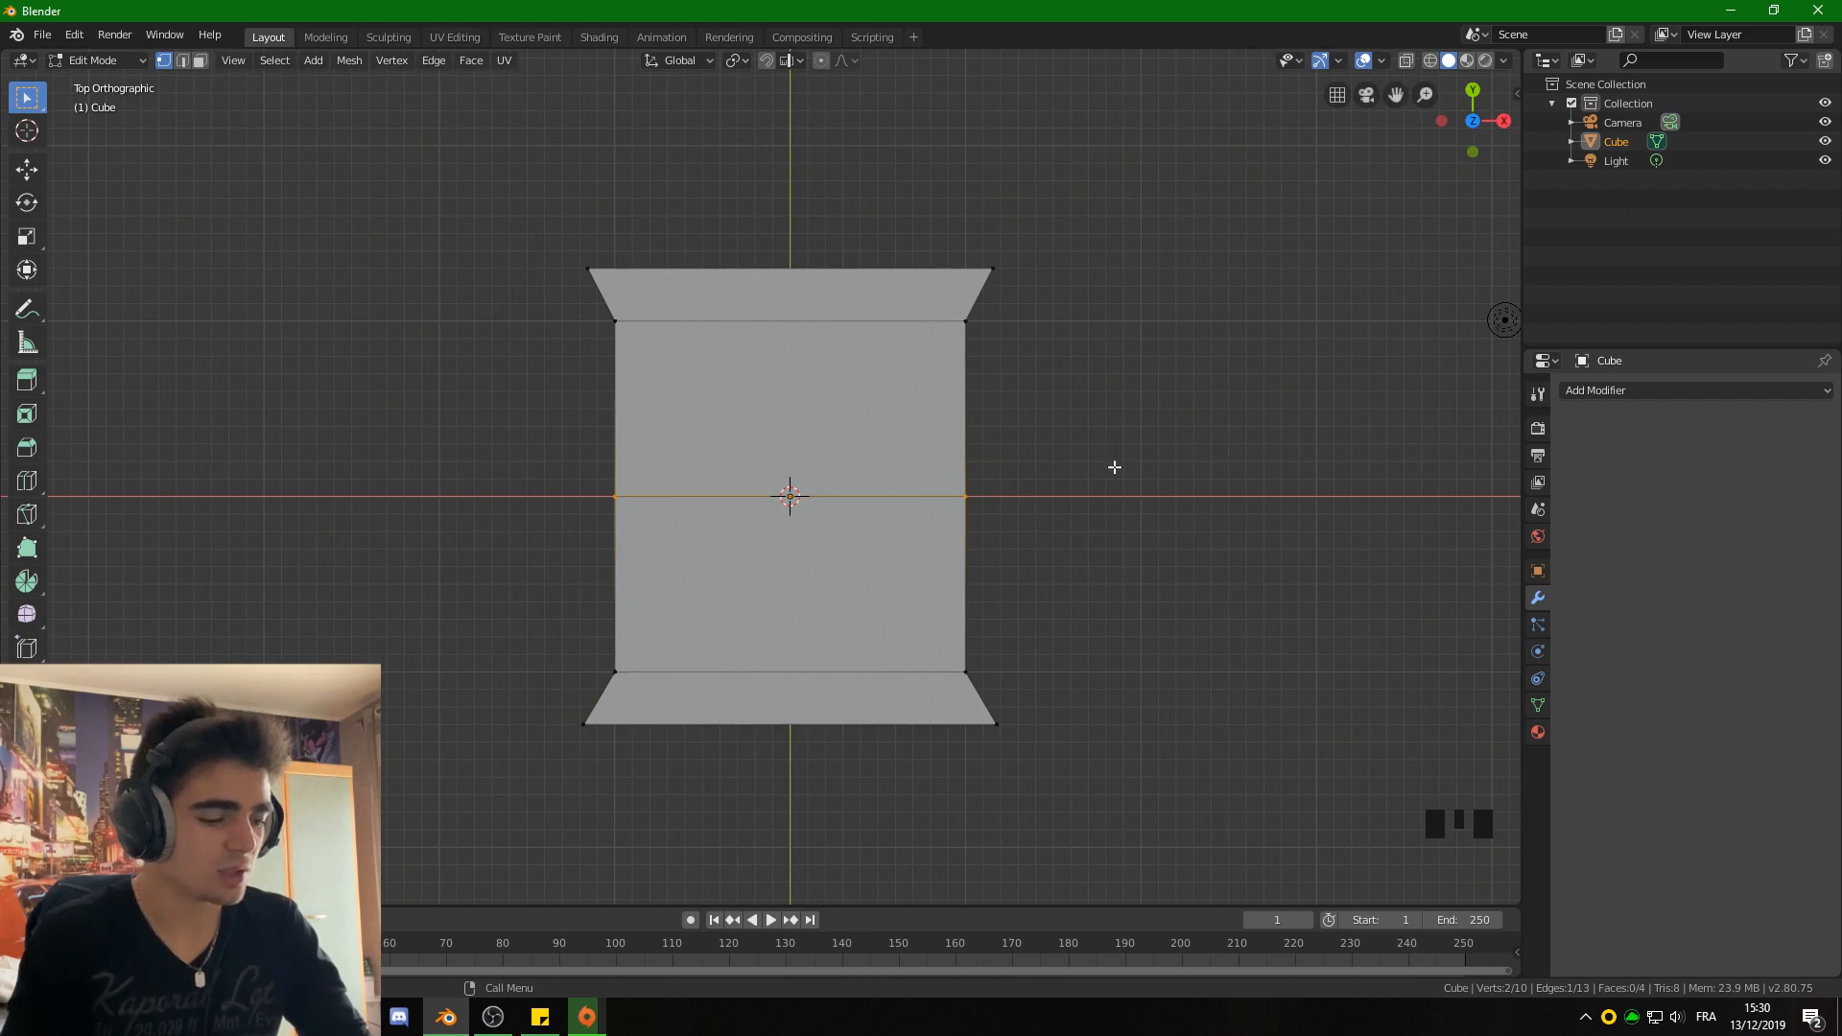
key(s)
key(x)
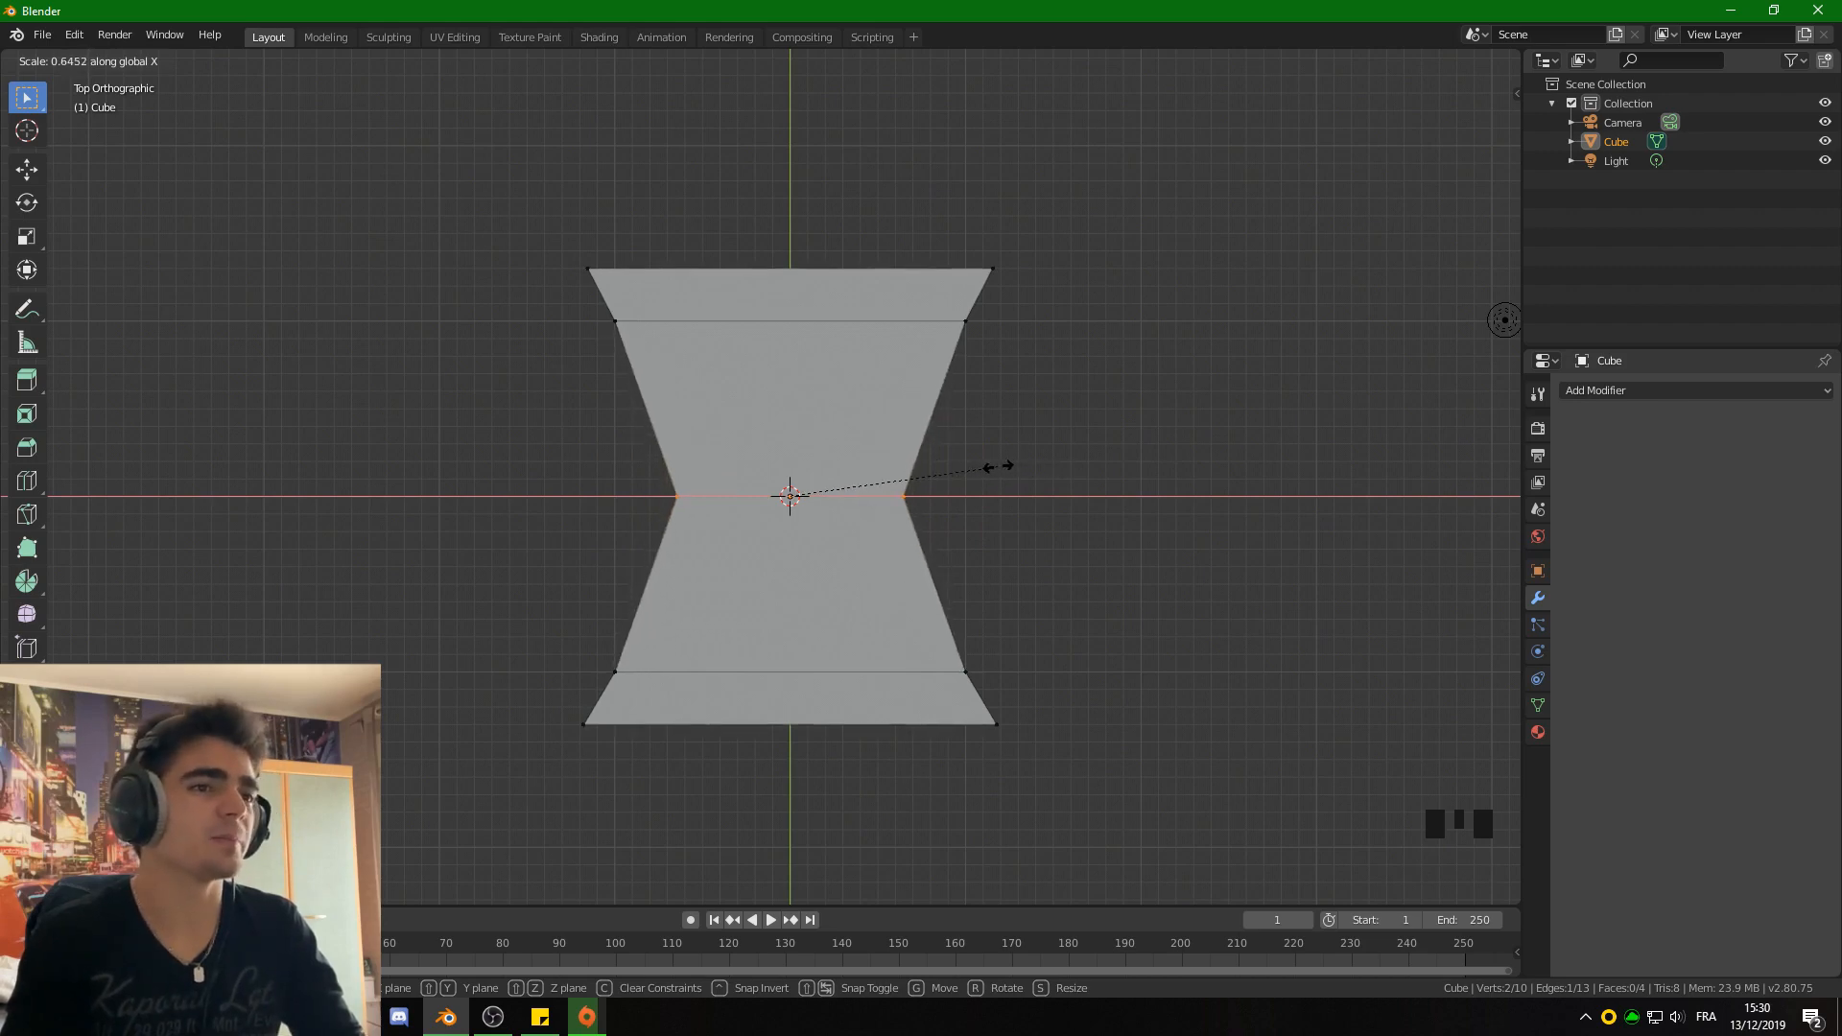
click(1004, 467)
Select the whole profile, add a Screw modifier and set its screw height to 5 m.
middle_drag(1045, 670, 918, 580)
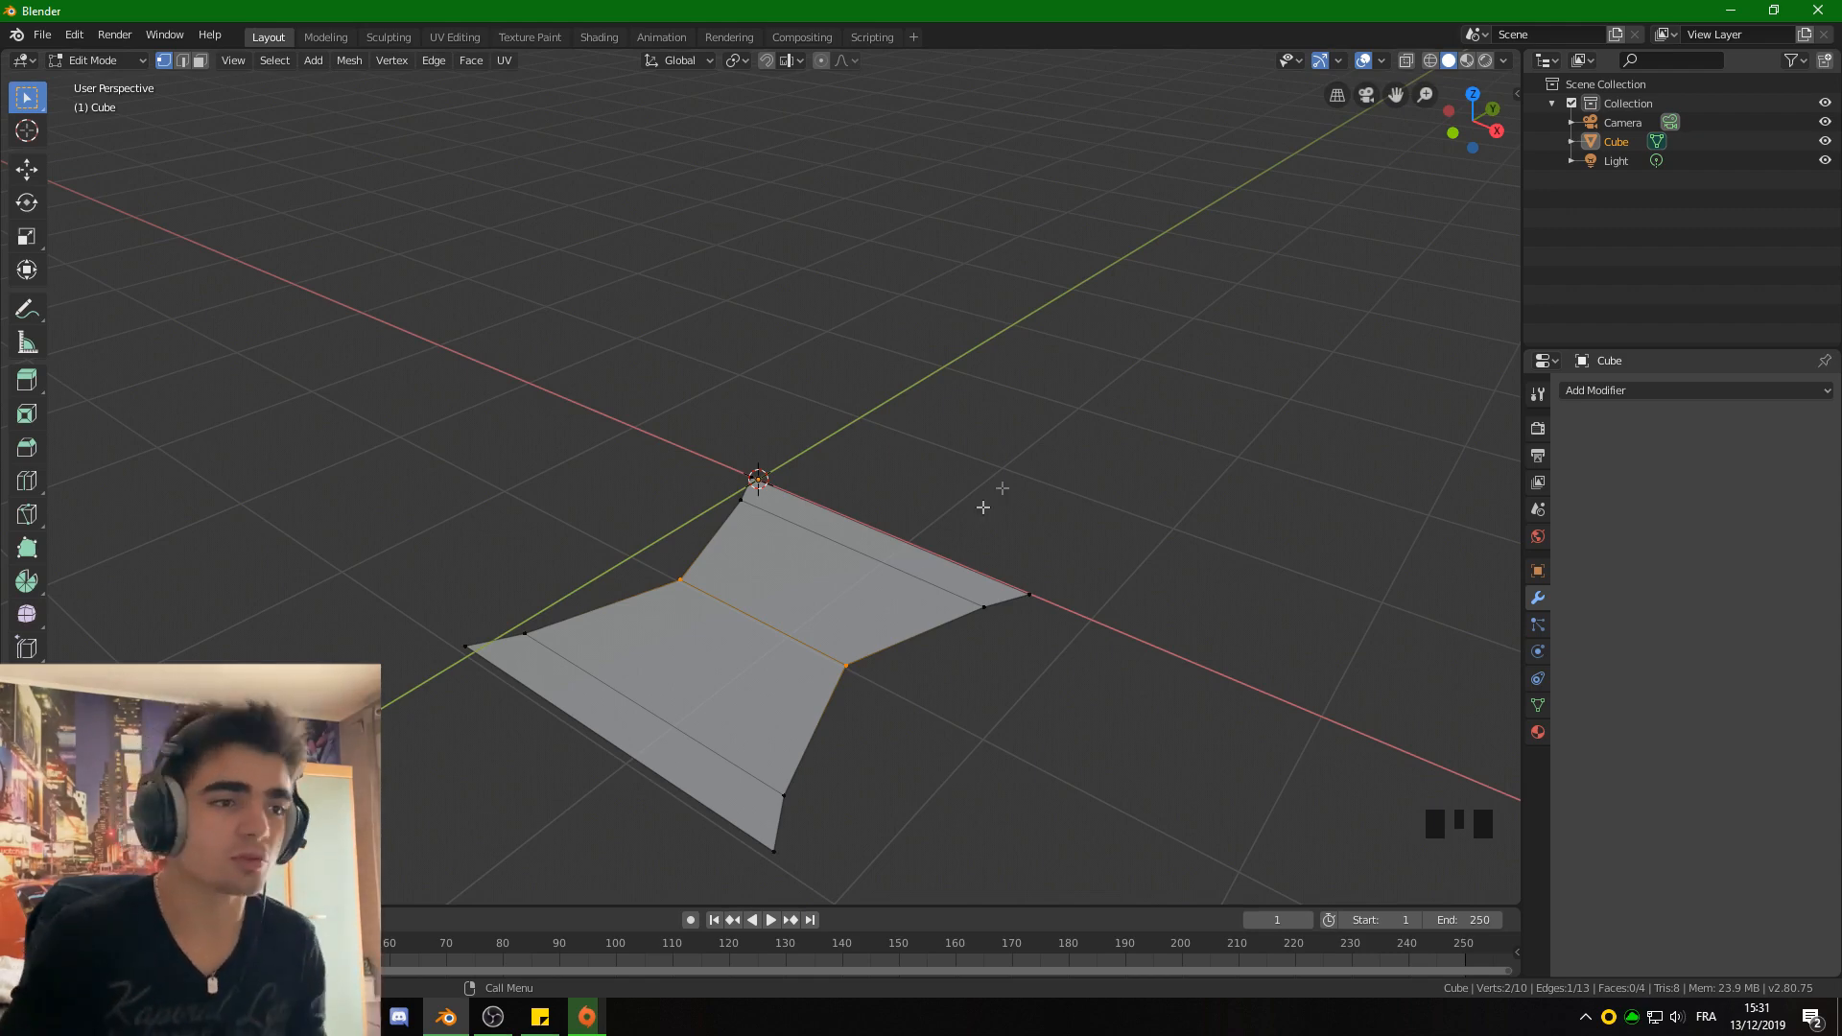
scroll(1022, 523, down, 2)
key(a)
click(1604, 394)
click(1466, 648)
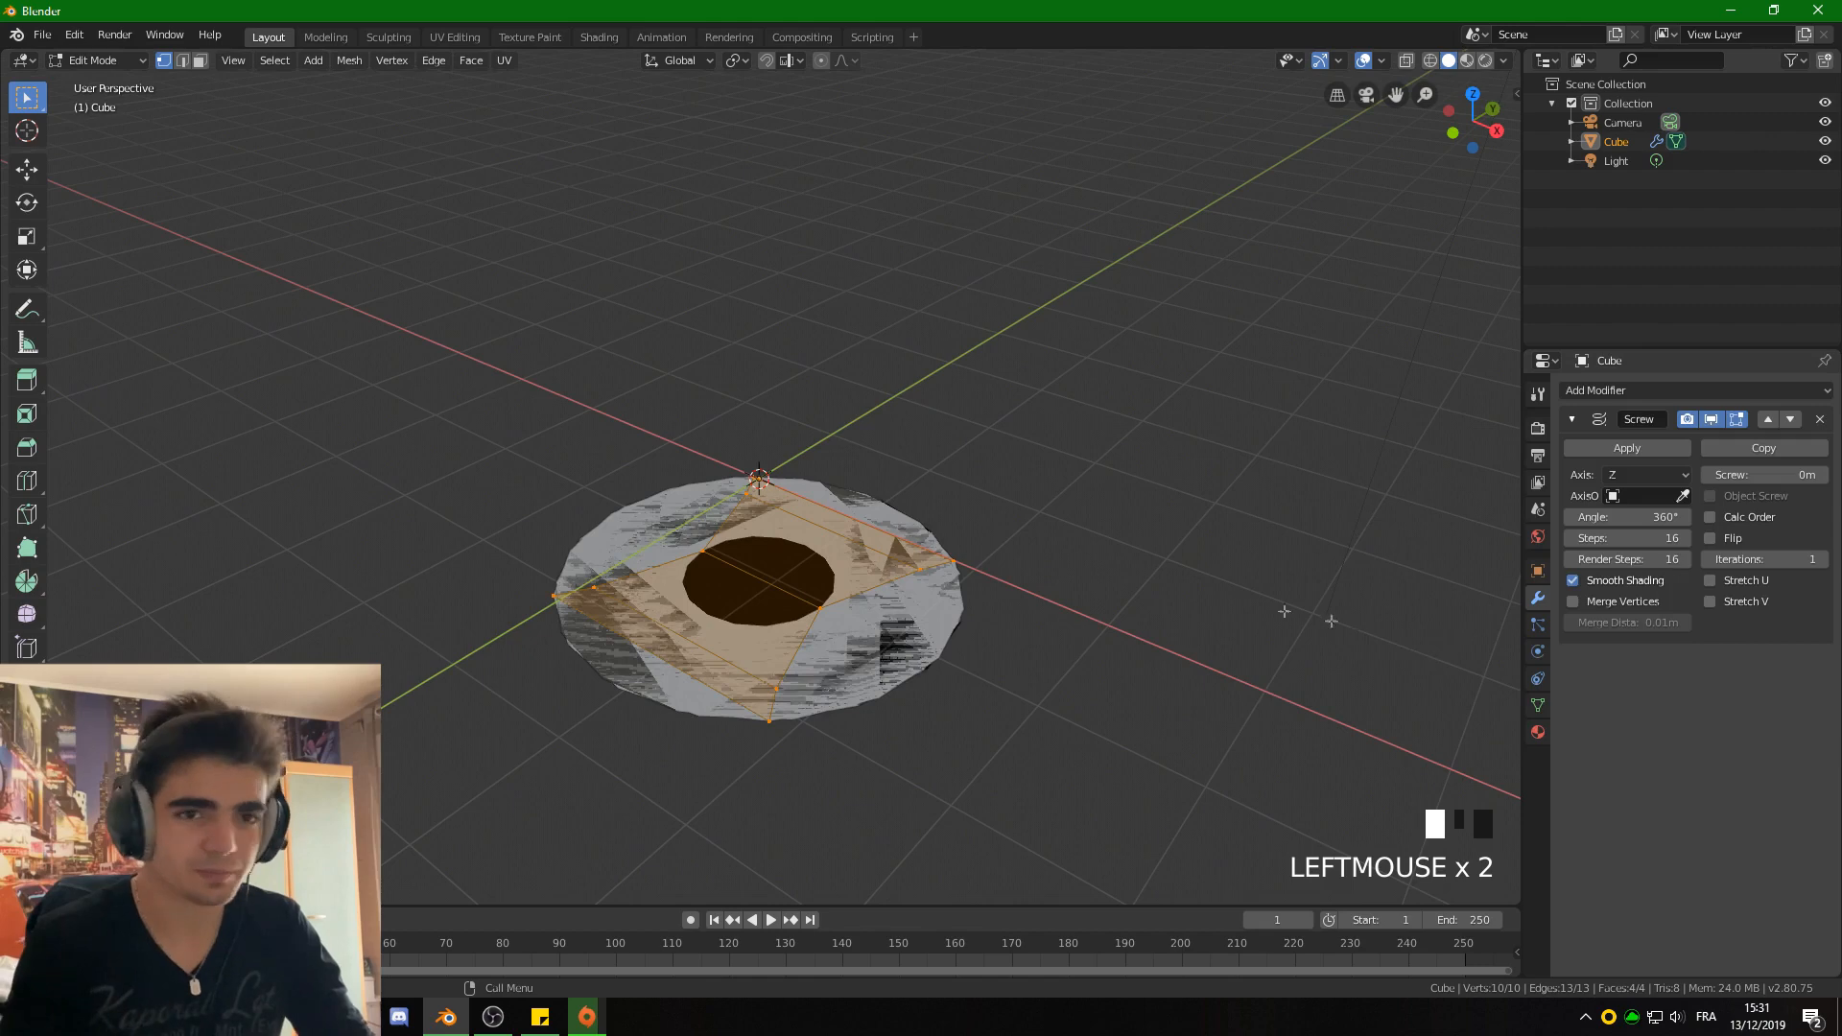
text(5)
key(Return)
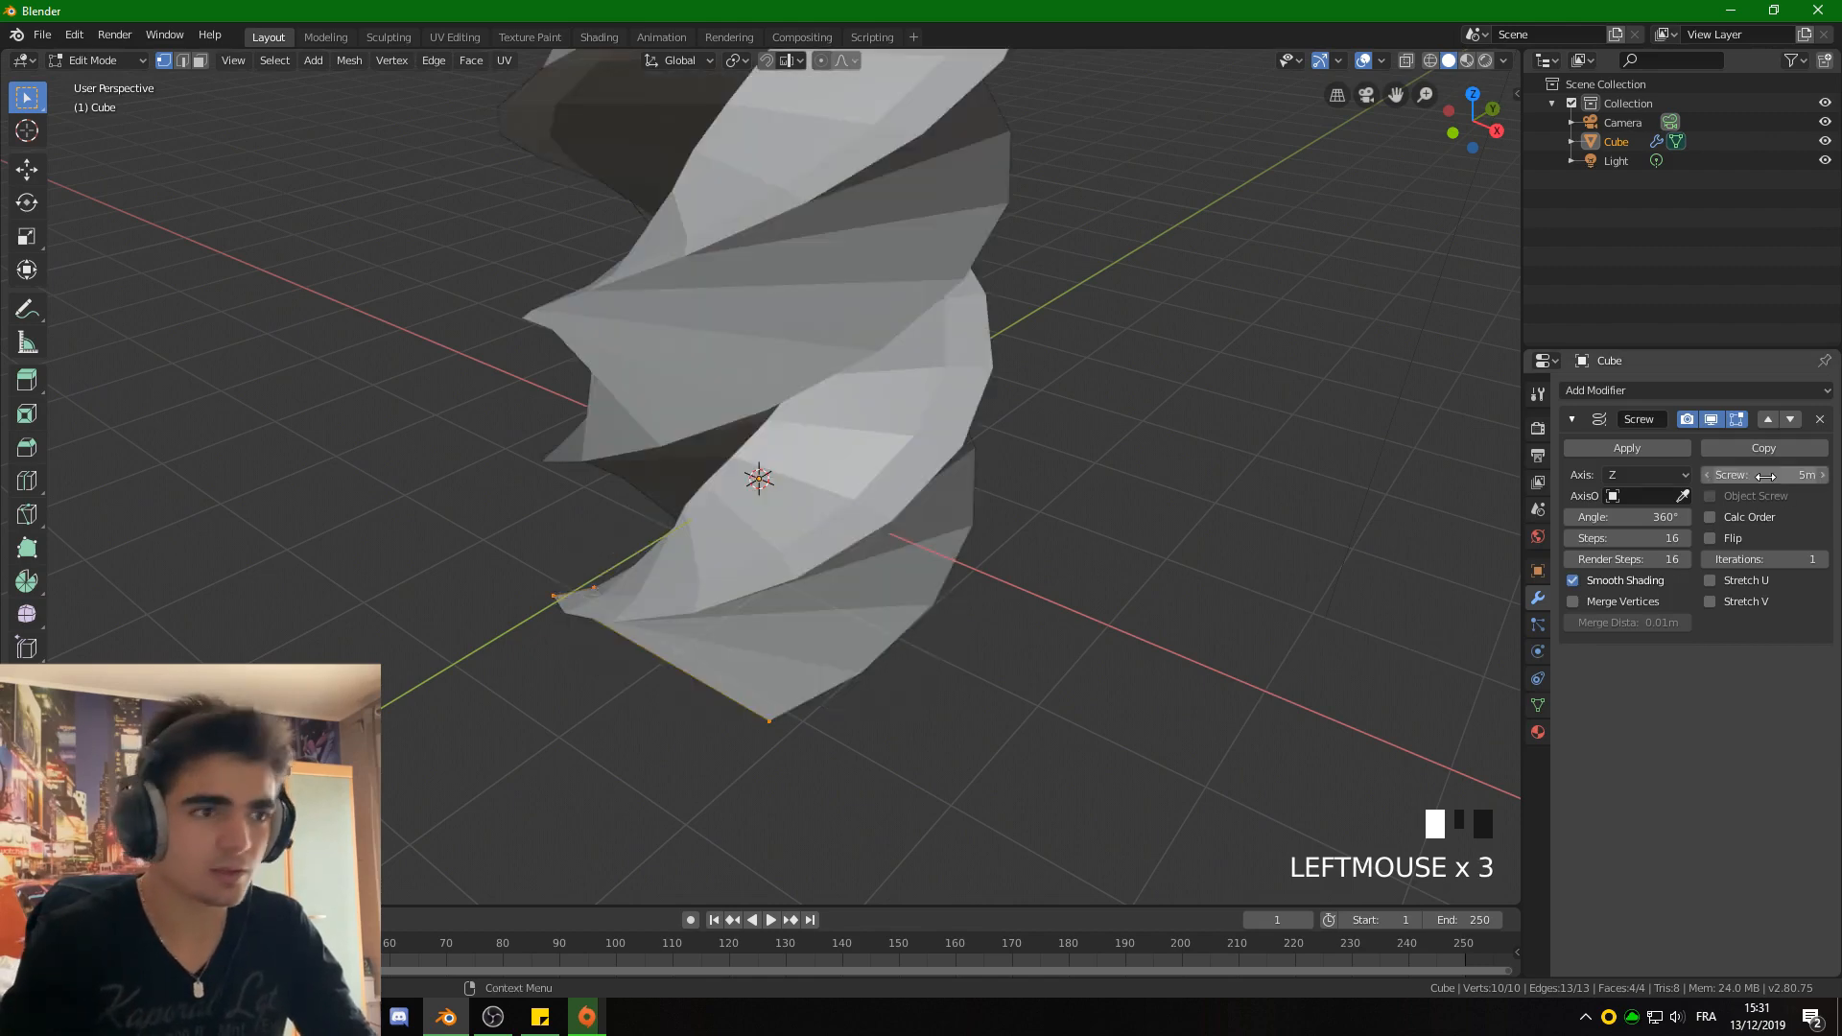
Increase the Screw modifier's screw height to 7.8 m and check the column's shape.
middle_drag(1262, 336, 984, 264)
mouse_move(1765, 475)
mouse_down()
mouse_move(1814, 474)
mouse_move(1765, 475)
mouse_up()
scroll(867, 423, down, 4)
scroll(884, 505, up, 2)
scroll(885, 506, up, 2)
middle_drag(872, 514, 793, 349)
scroll(988, 504, up, 3)
middle_drag(688, 402, 782, 489)
scroll(978, 538, down, 3)
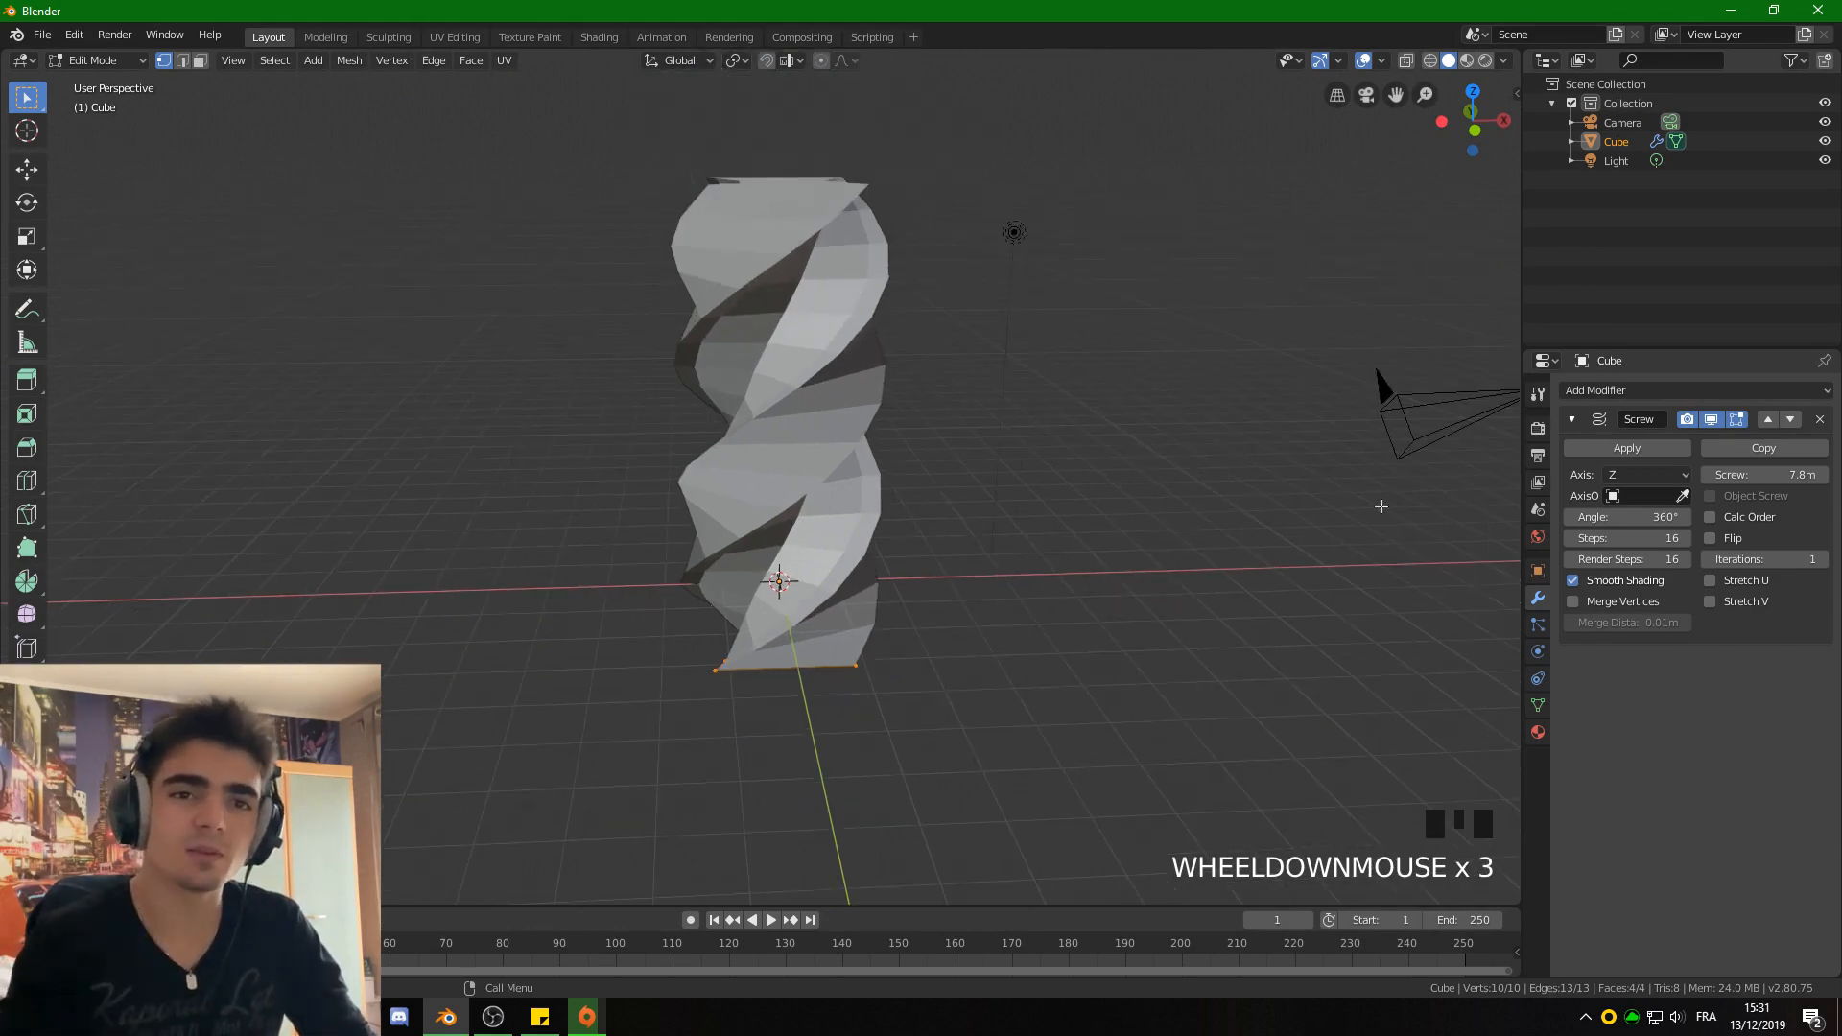
shift+middle_drag(984, 539, 1052, 624)
scroll(962, 535, up, 2)
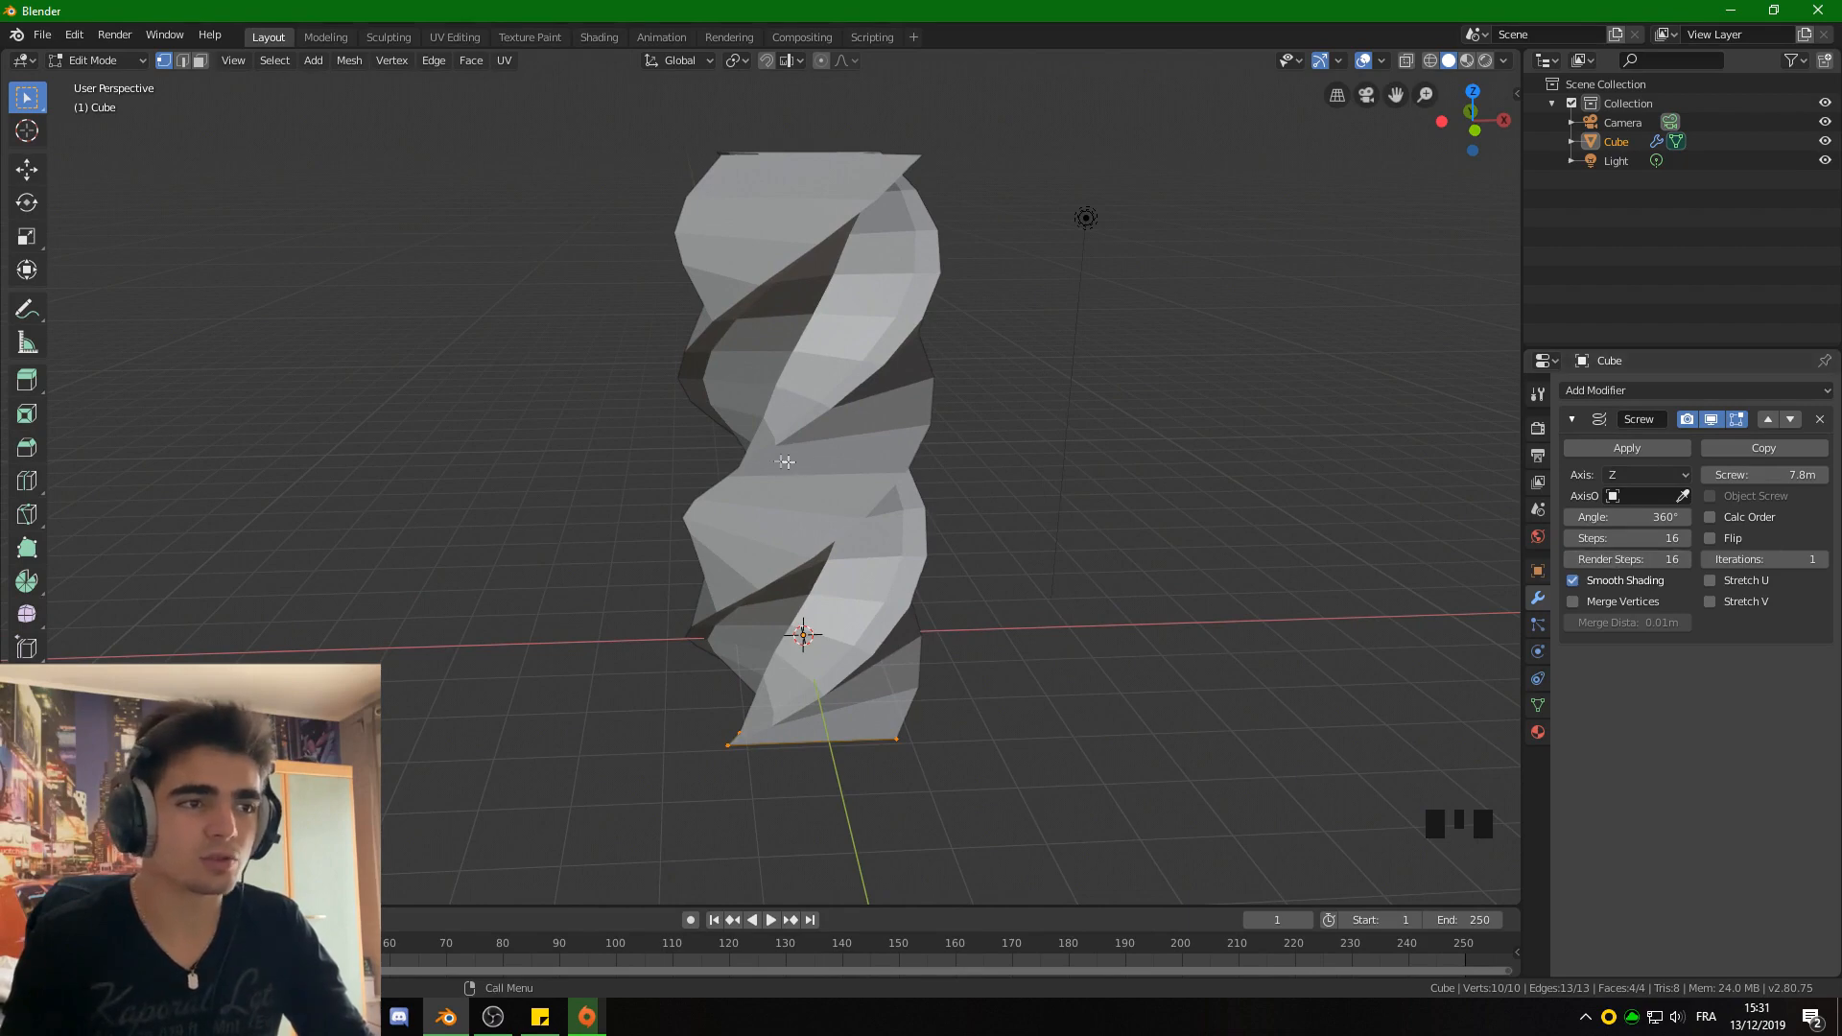
Set the Screw modifier's viewport steps to 64 and inspect the column's smoothness.
click(1646, 538)
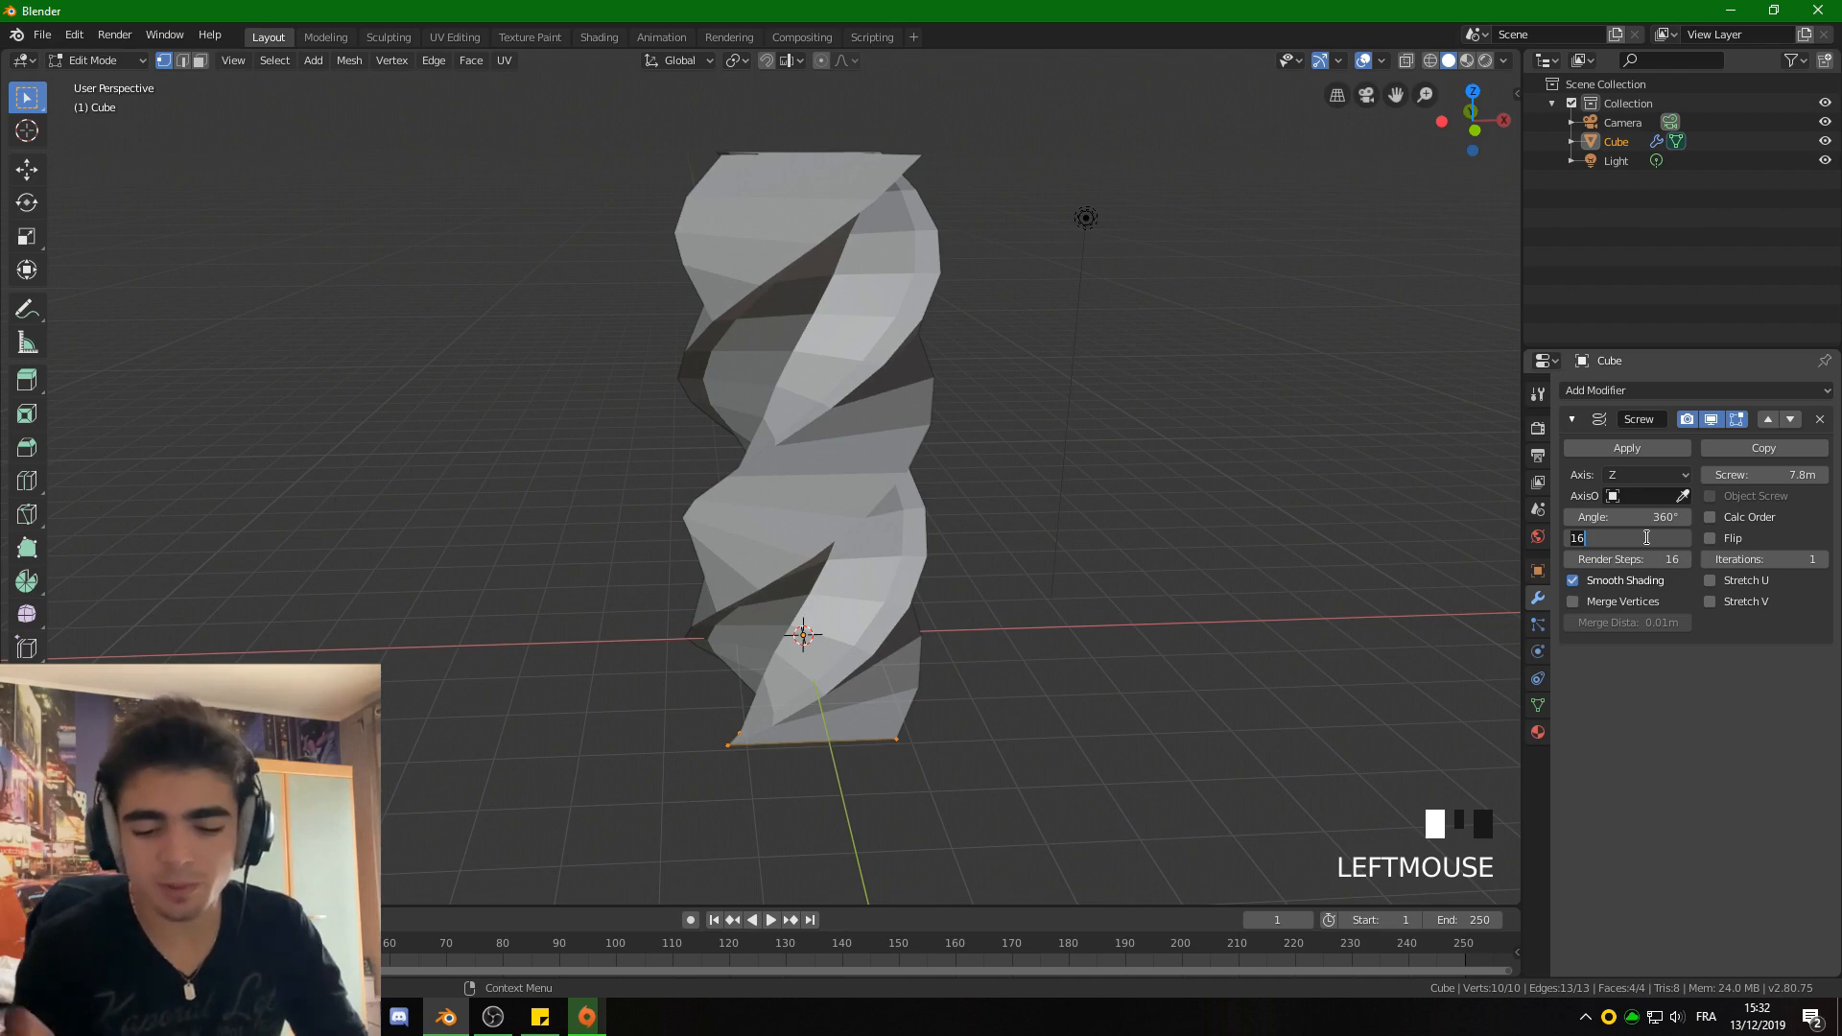
text(64)
key(Return)
scroll(1135, 432, up, 4)
middle_drag(1134, 432, 797, 780)
scroll(1258, 214, down, 2)
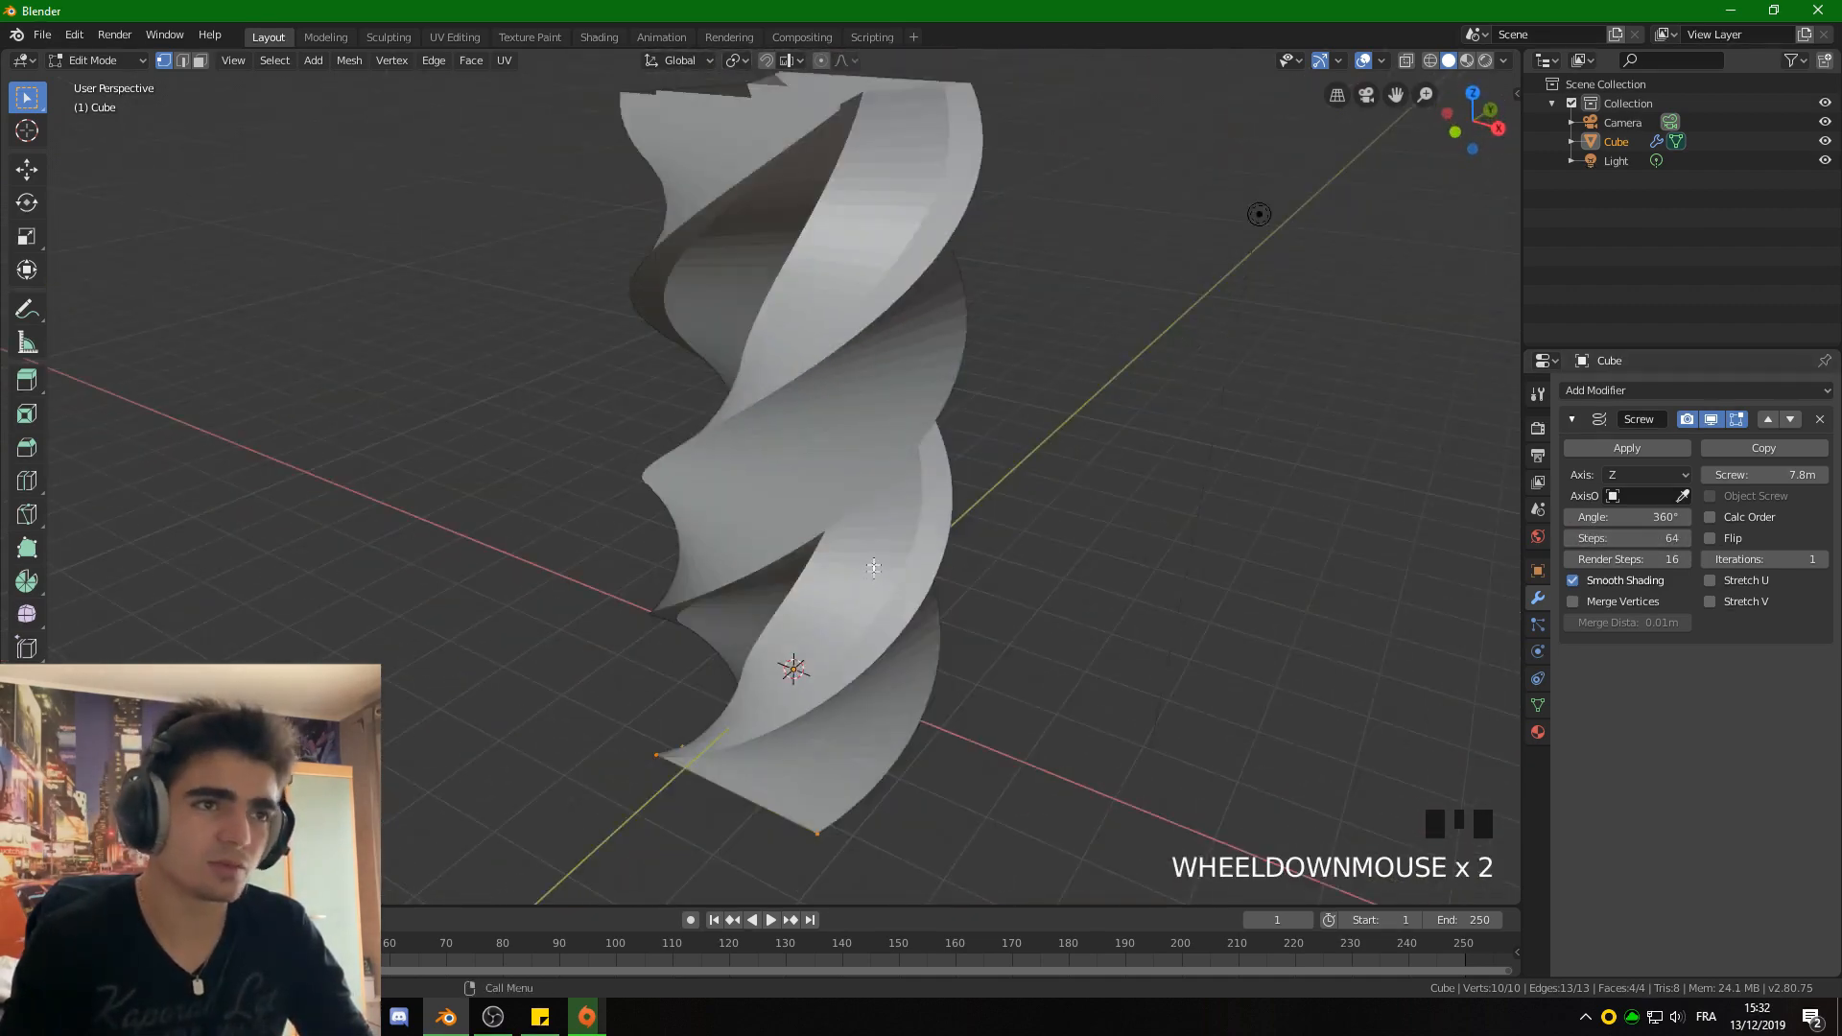
Set the Screw modifier's viewport steps to 128 and inspect the column's surface.
middle_drag(1258, 214, 1478, 505)
click(1630, 540)
text(128)
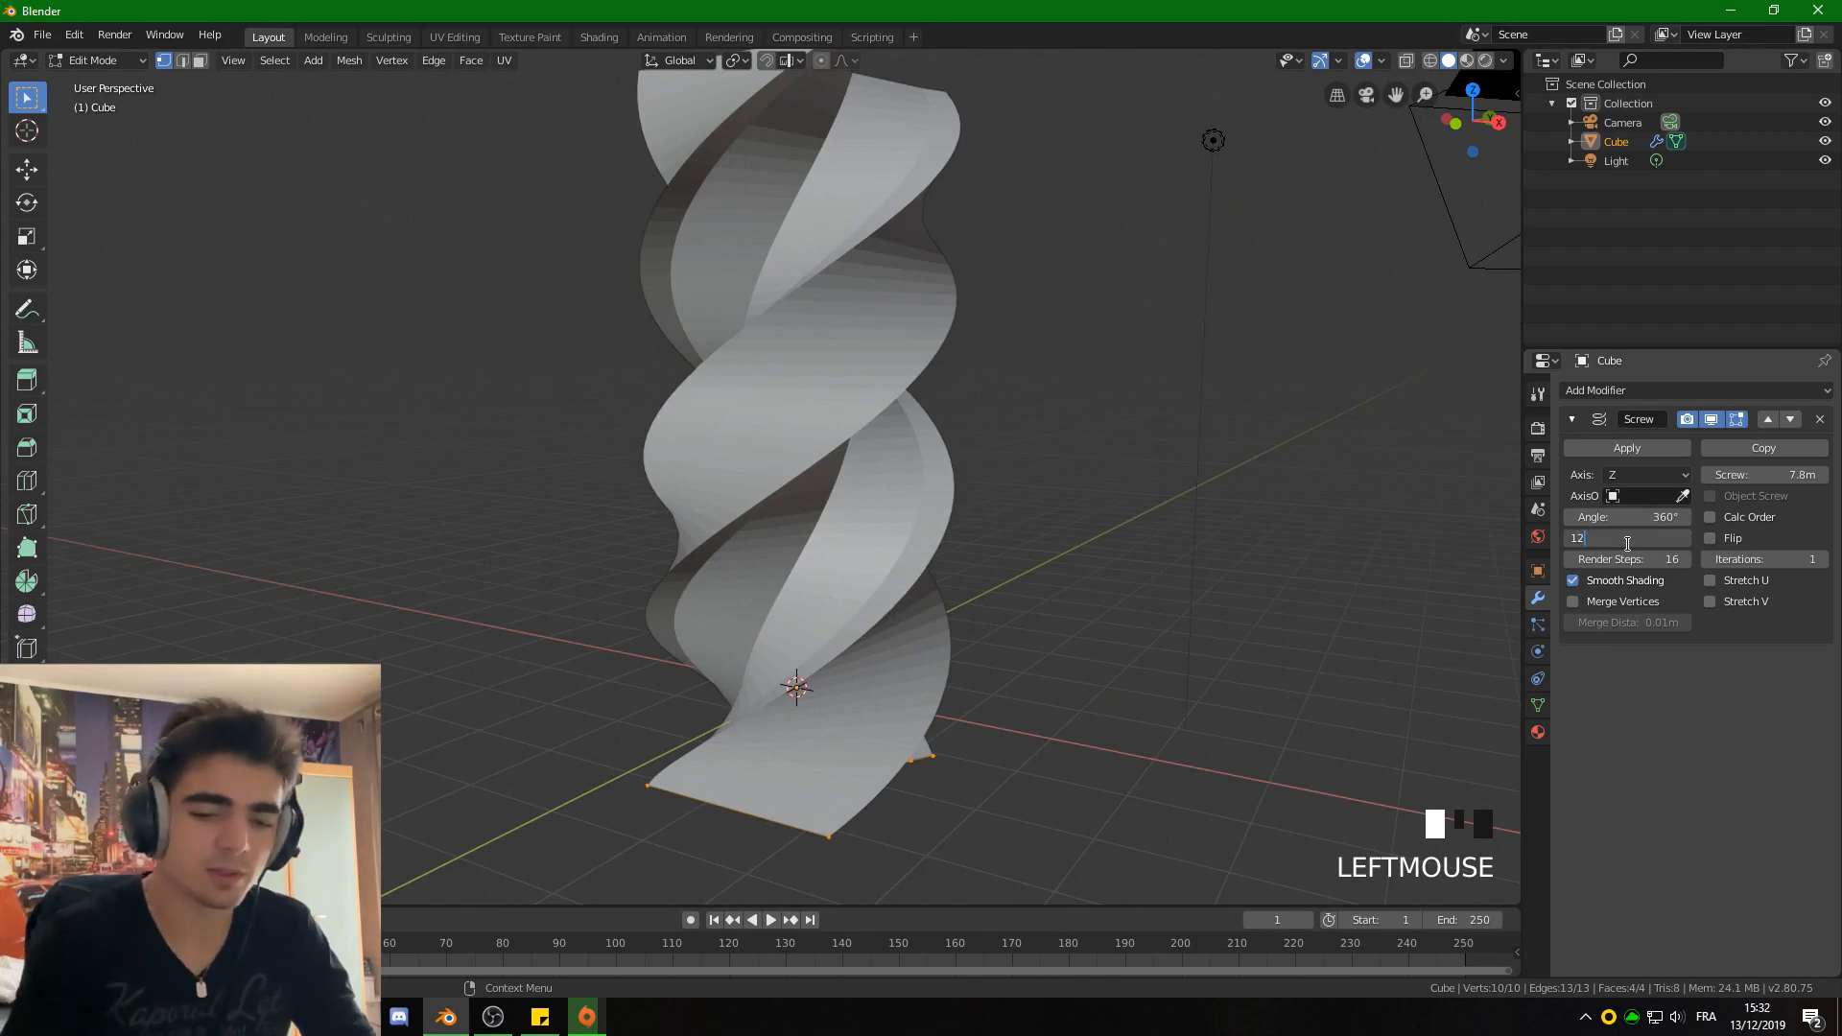
key(Return)
middle_drag(825, 402, 893, 399)
scroll(831, 406, down, 3)
scroll(846, 423, up, 2)
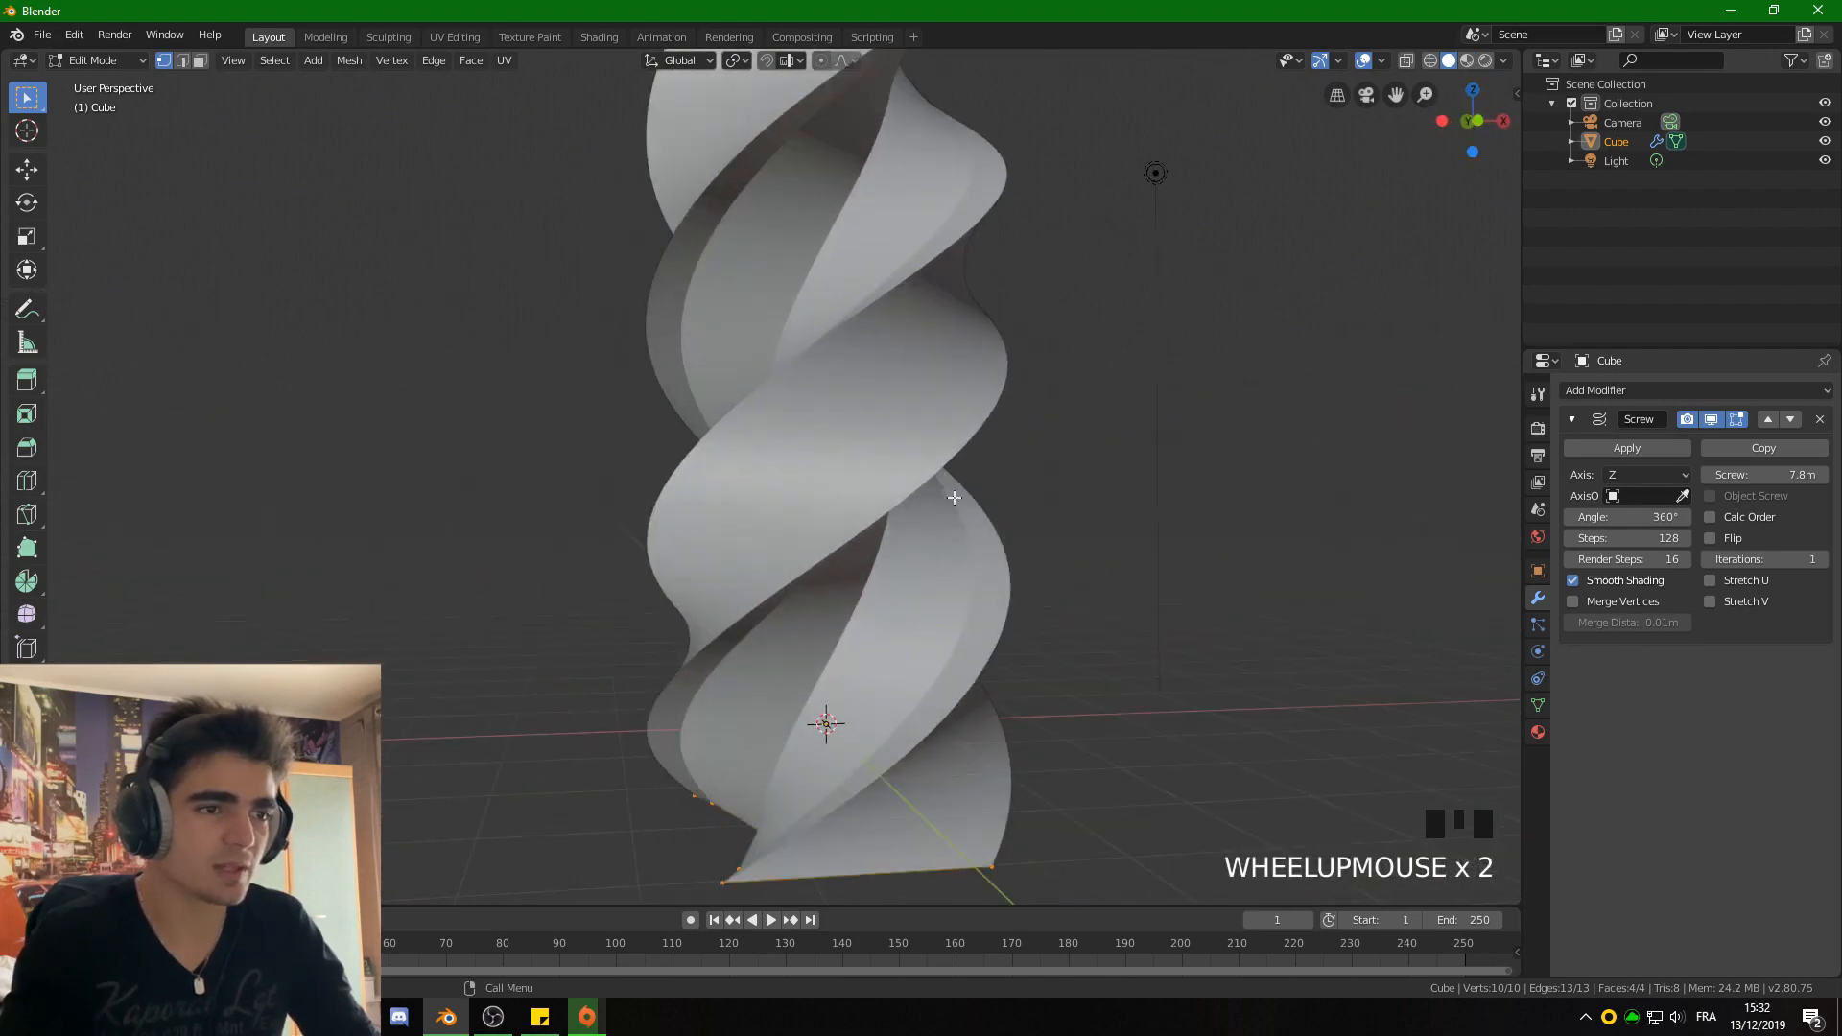
scroll(964, 493, down, 2)
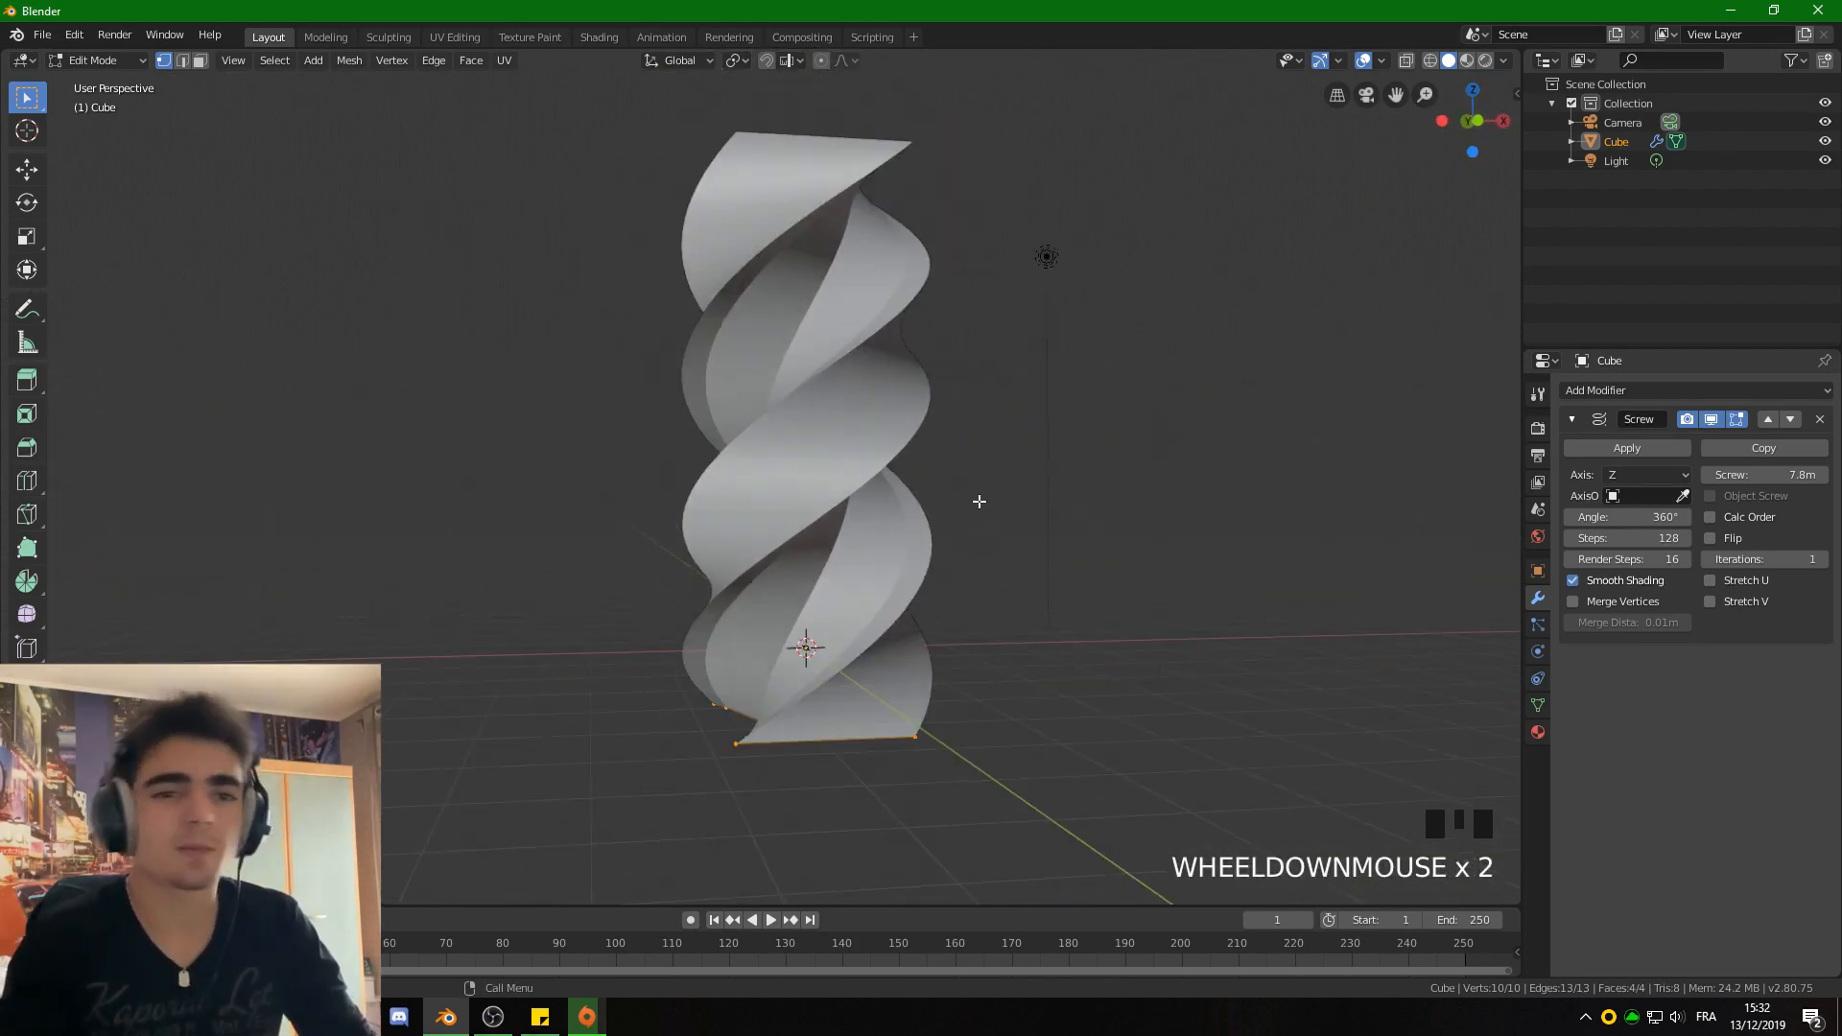
Try the Screw modifier's render steps at 32 and return them to 16.
drag(1617, 559, 1679, 559)
double_click(1615, 559)
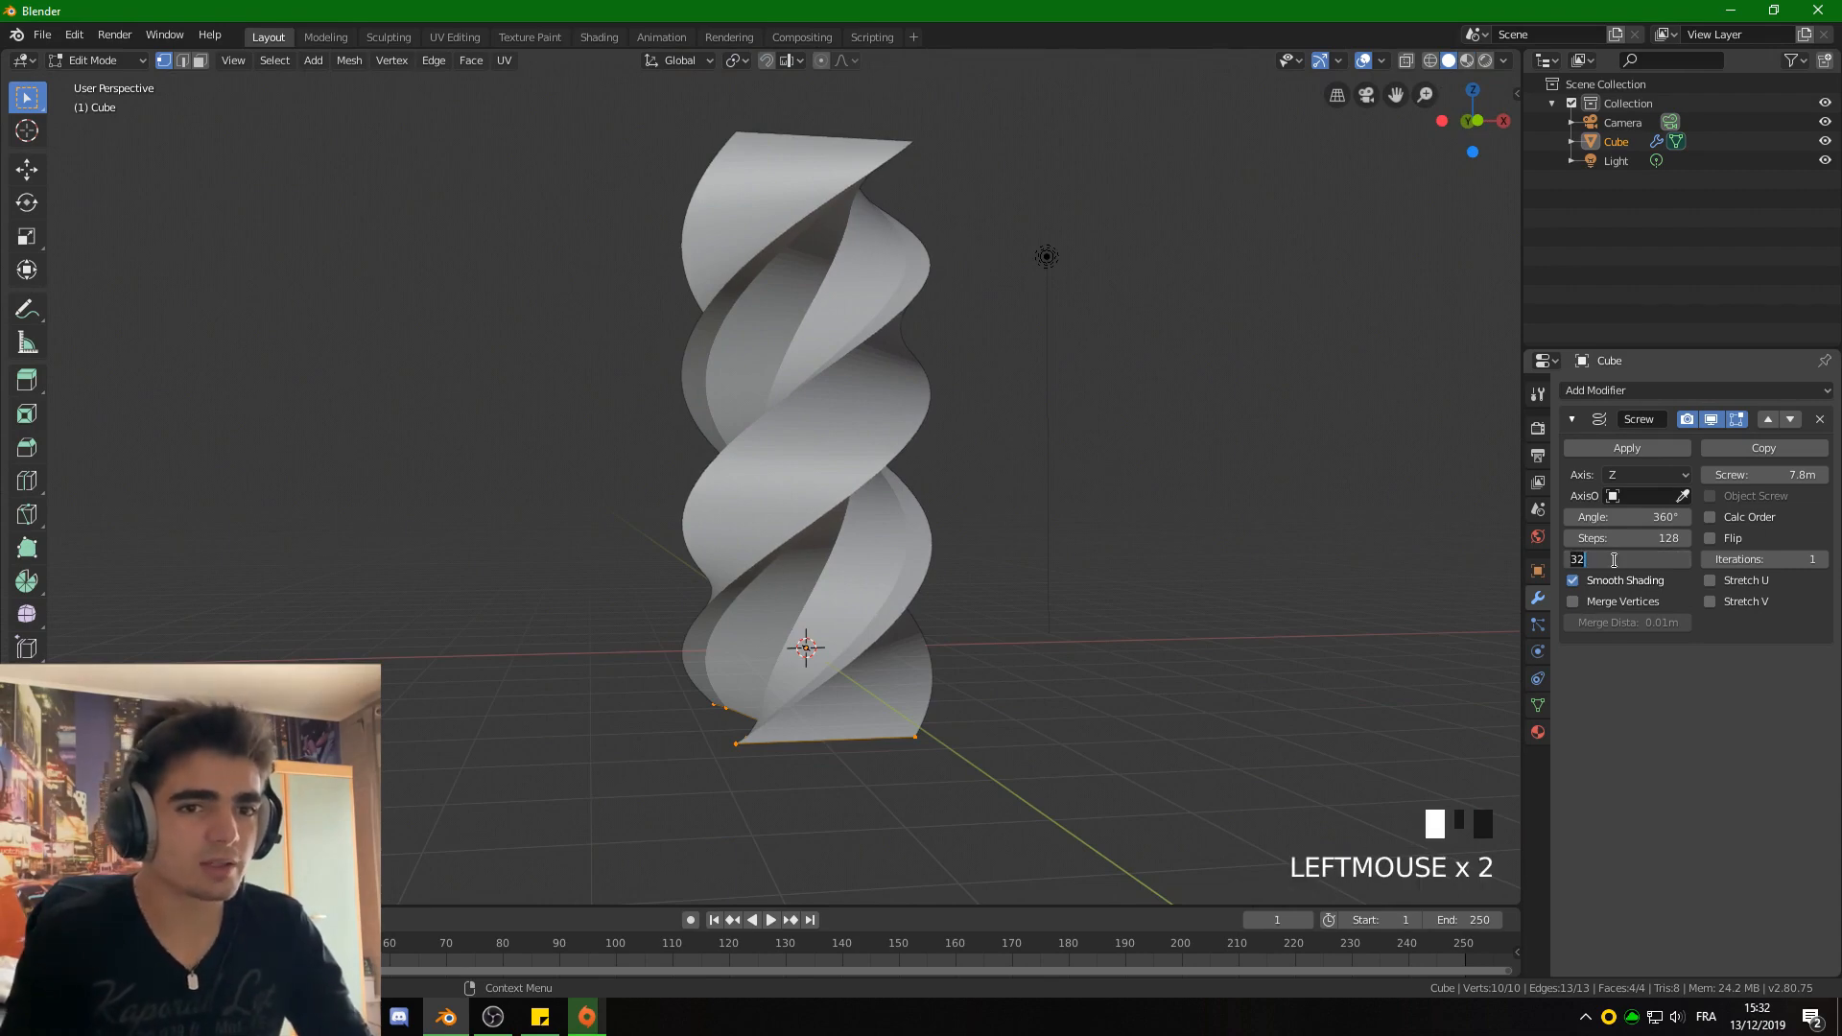
text(16)
key(Return)
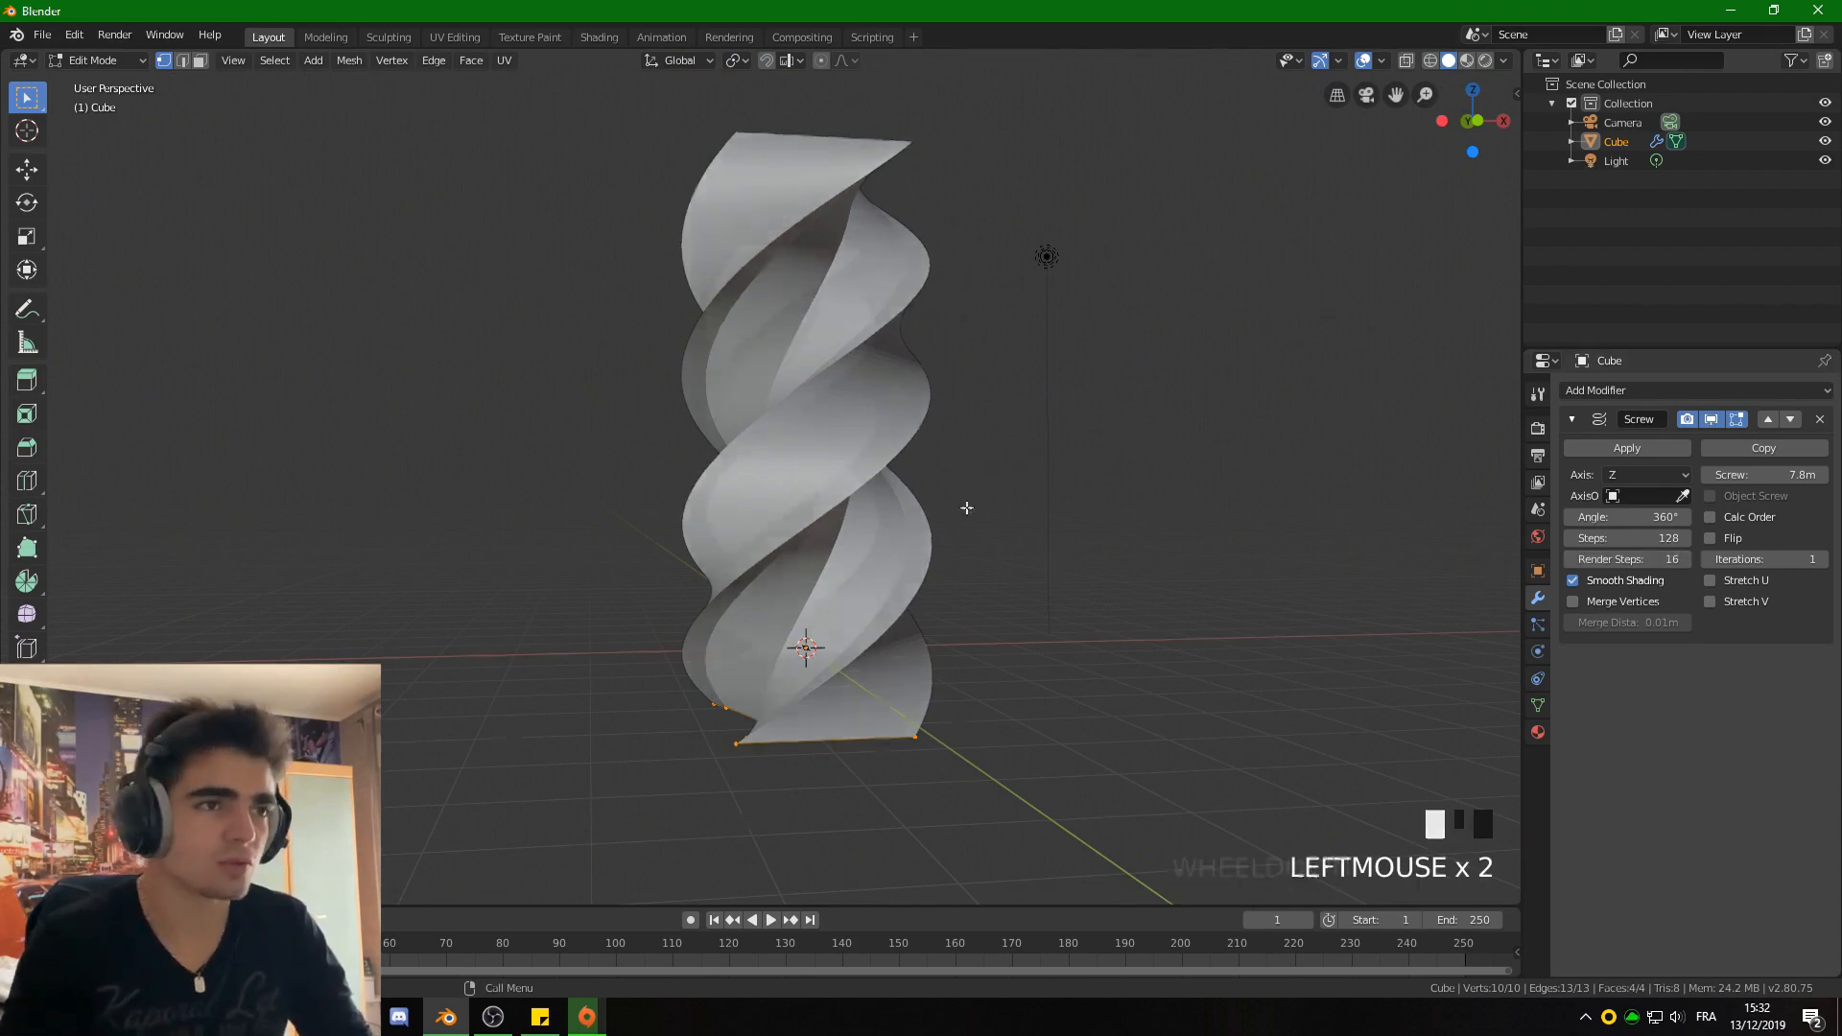
scroll(967, 508, up, 3)
scroll(1053, 460, down, 3)
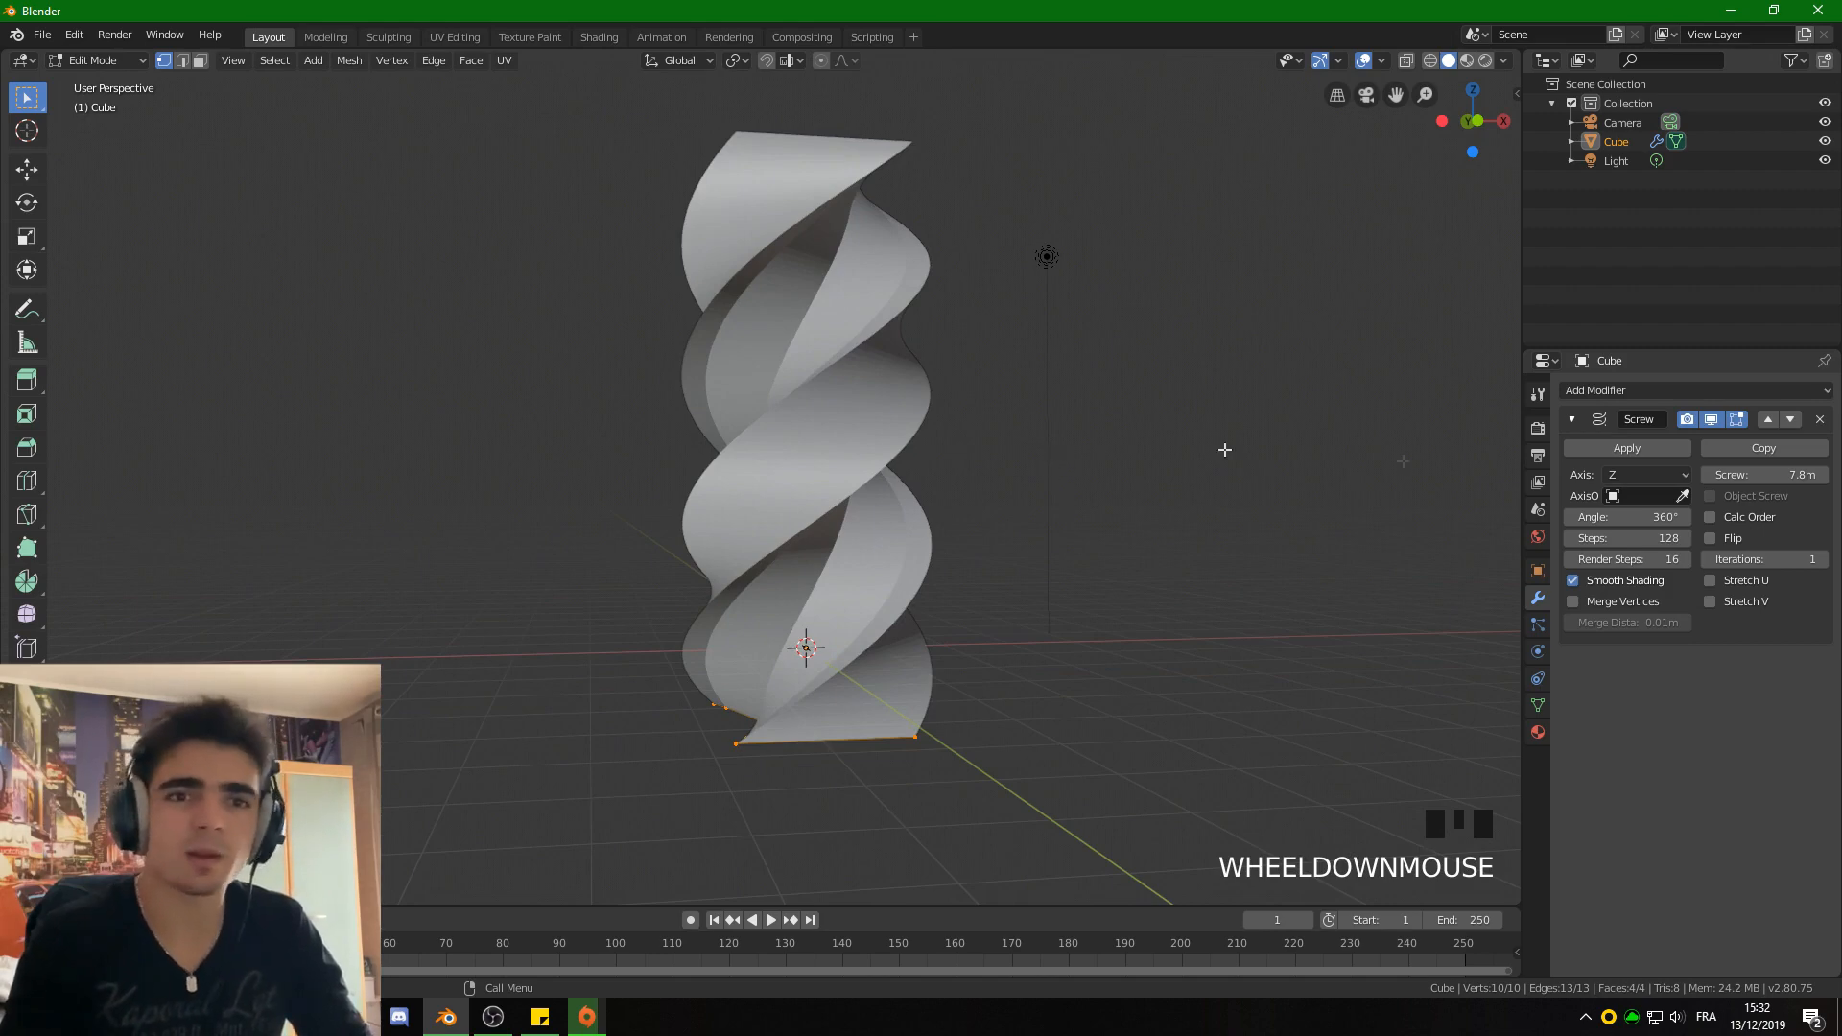
Increase the Screw modifier's angle to 1062° and try to apply the modifier in Edit Mode.
drag(1631, 517, 1578, 517)
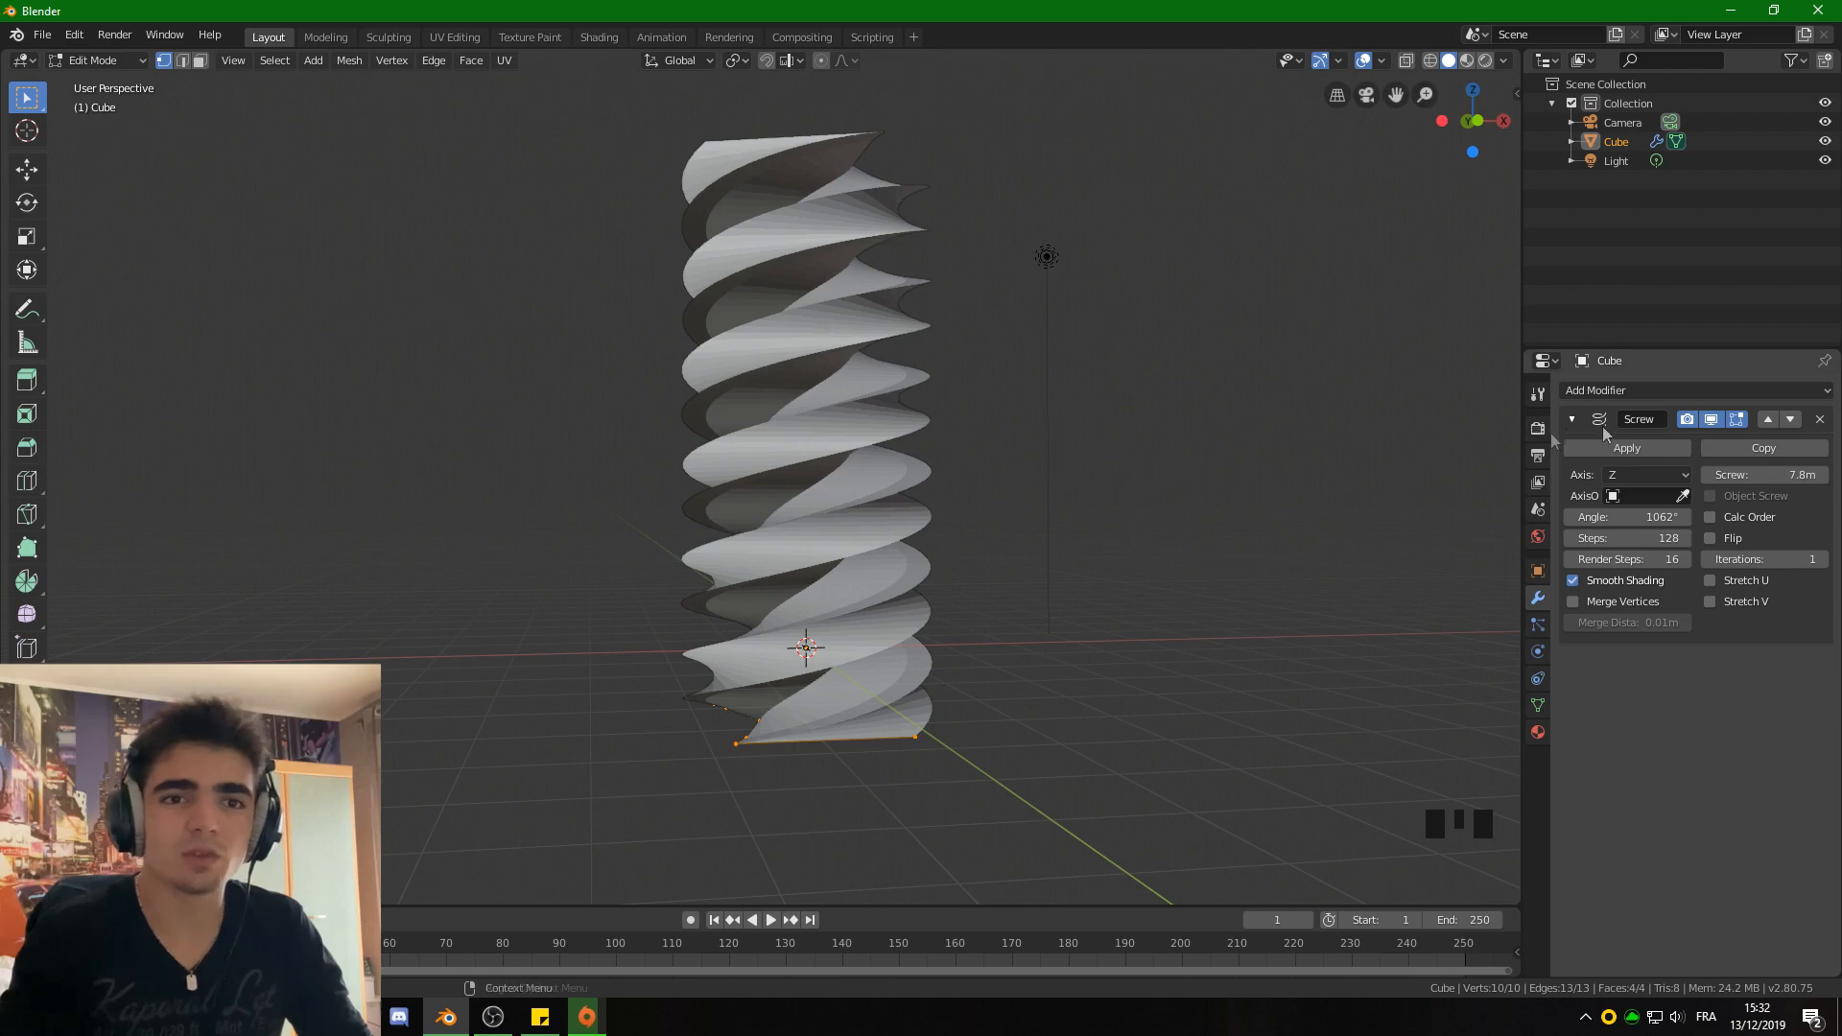
click(1616, 447)
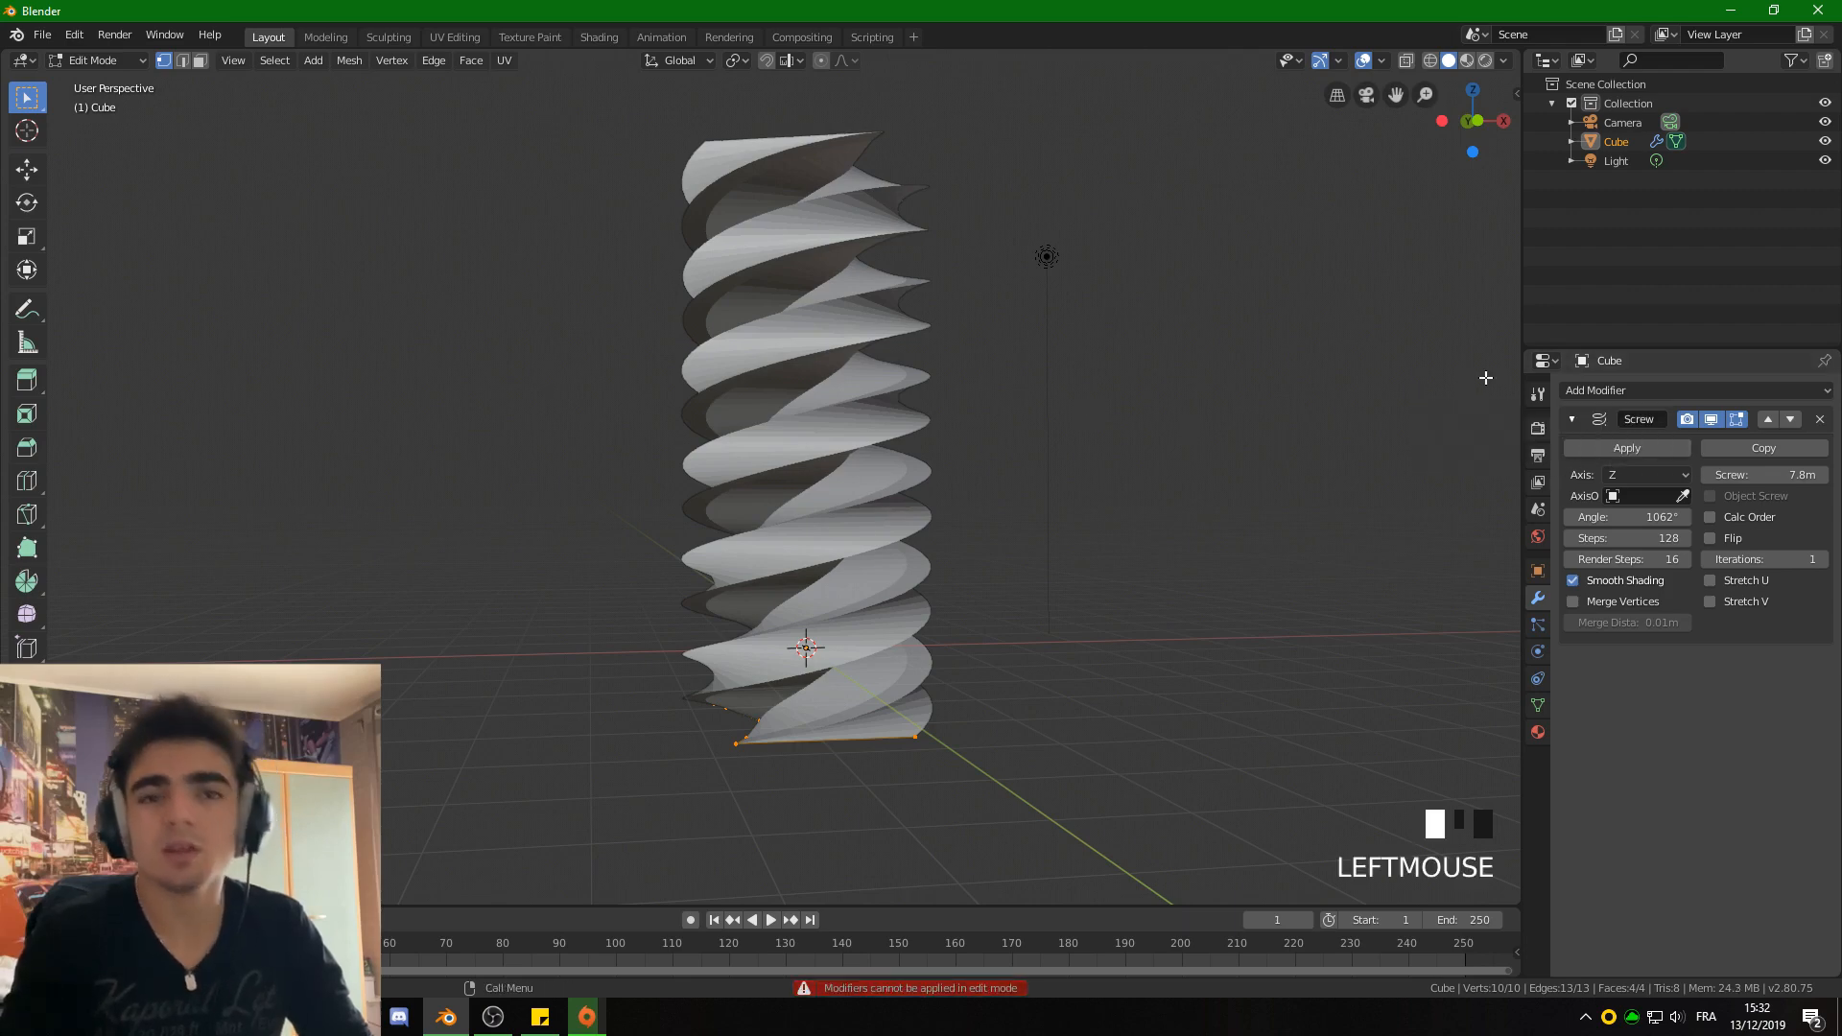